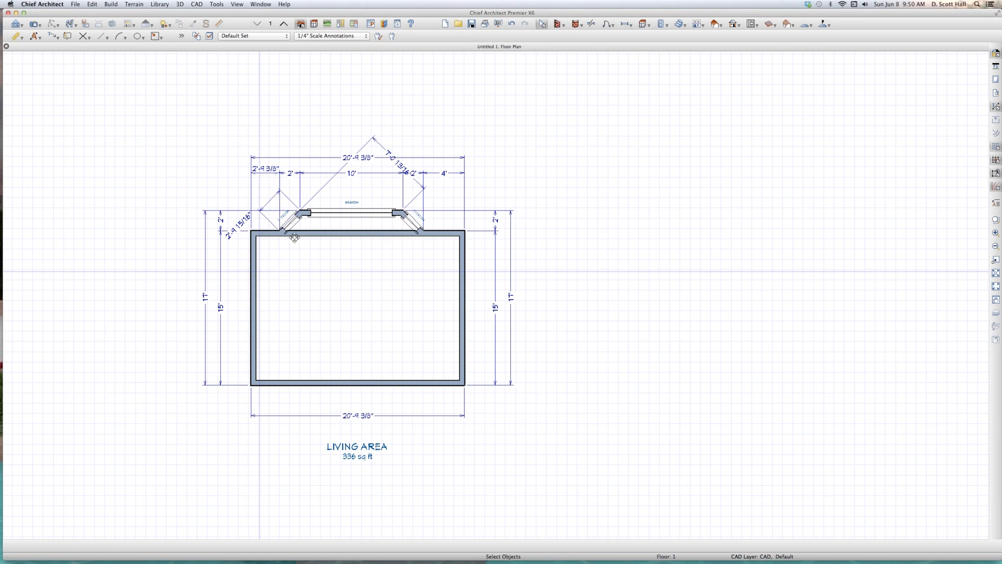
# - Create an orthographic floor overview of the model and orbit it to show the exterior of the bay
pyautogui.press('o')
pyautogui.scroll(-3, 313, 273)
pyautogui.moveTo(323, 273); pyautogui.dragTo(537, 257)
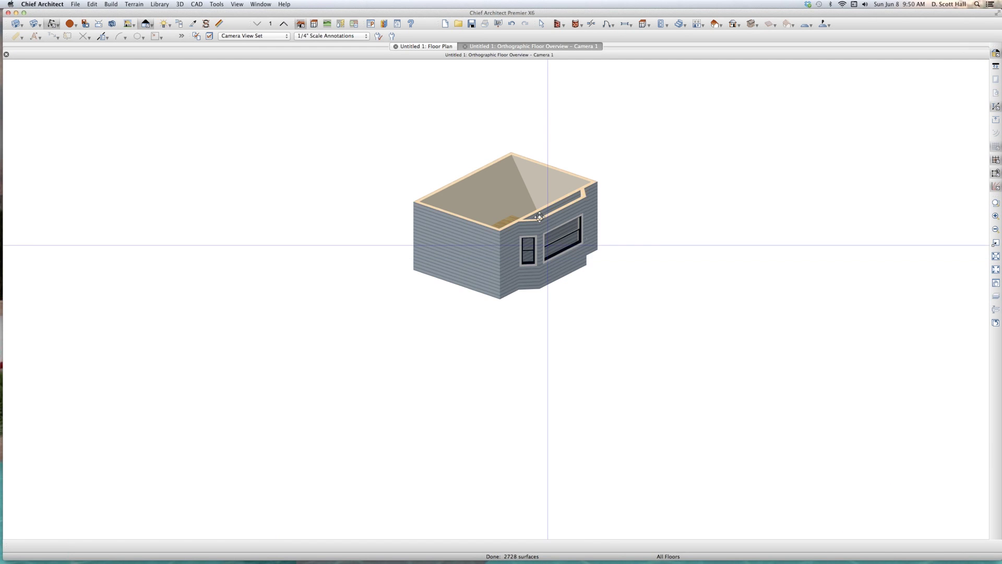
pyautogui.scroll(3, 562, 260)
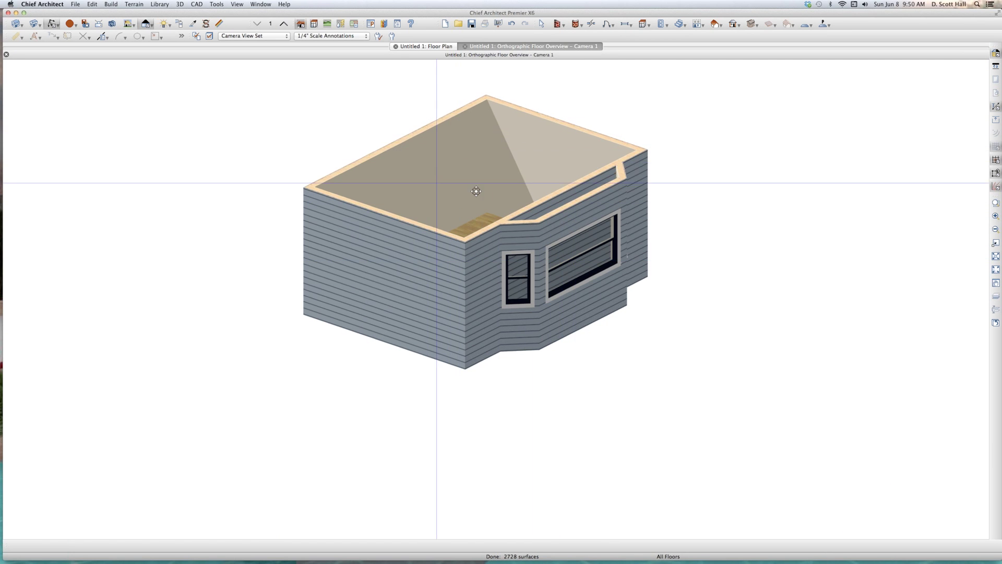
pyautogui.scroll(-1, 460, 187)
pyautogui.scroll(1, 499, 191)
pyautogui.press('space')
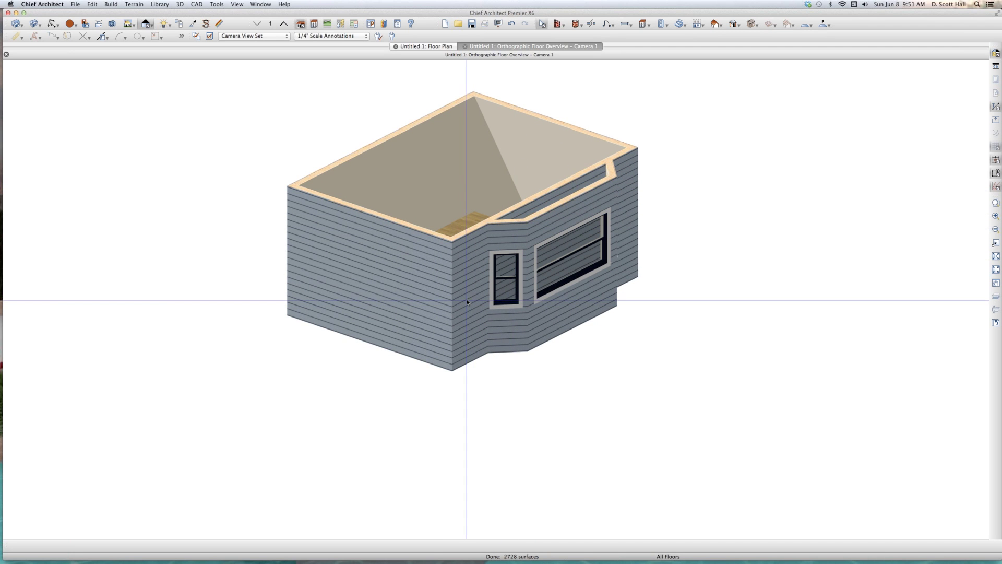
# - Tile the floor overview and the floor plan side by side, with the plan active and filling its view
pyautogui.hotkey('shift', 'F4')
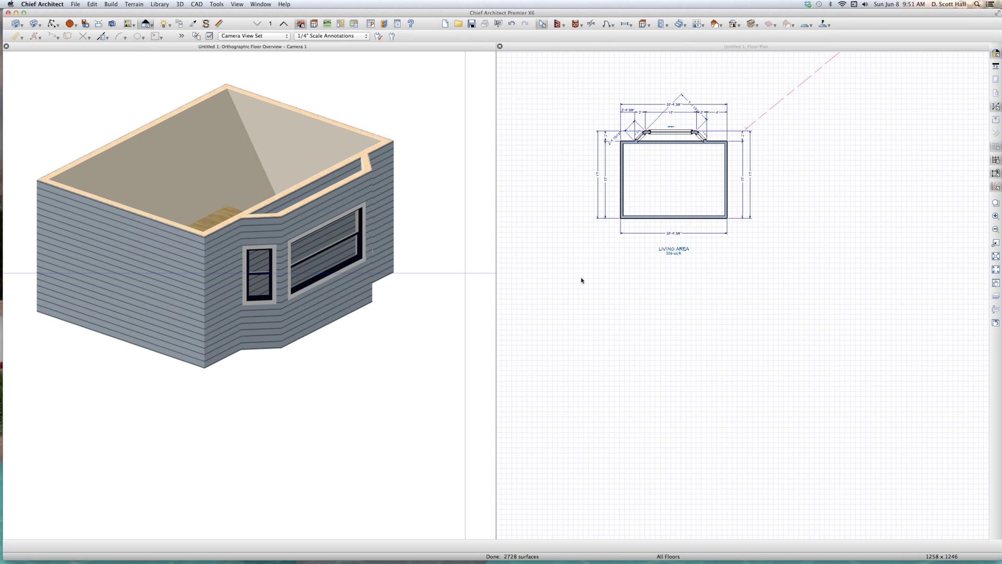
pyautogui.click(720, 96)
pyautogui.scroll(3, 694, 107)
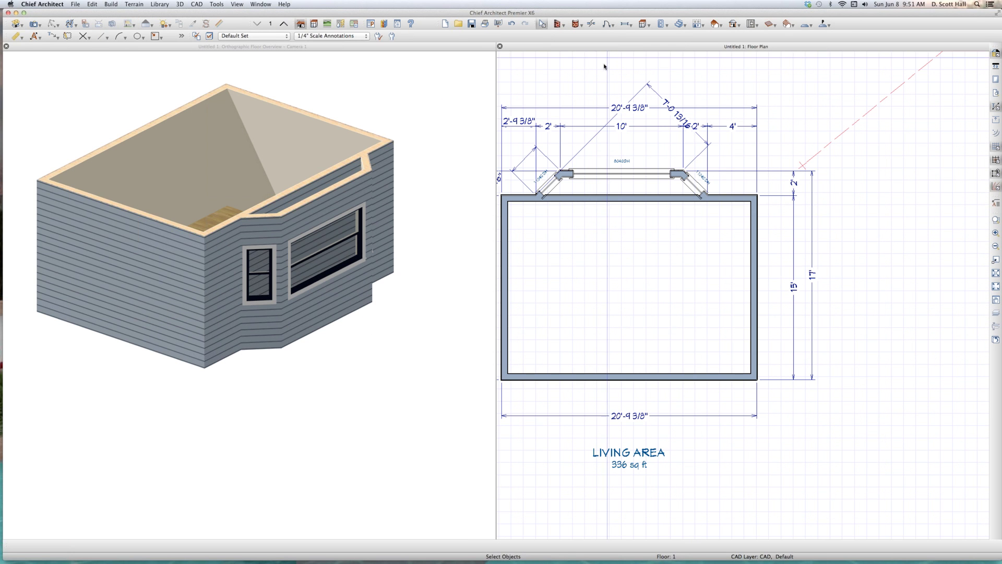
# - Set the minimum separation in the window defaults to 0
pyautogui.doubleClick(622, 27)
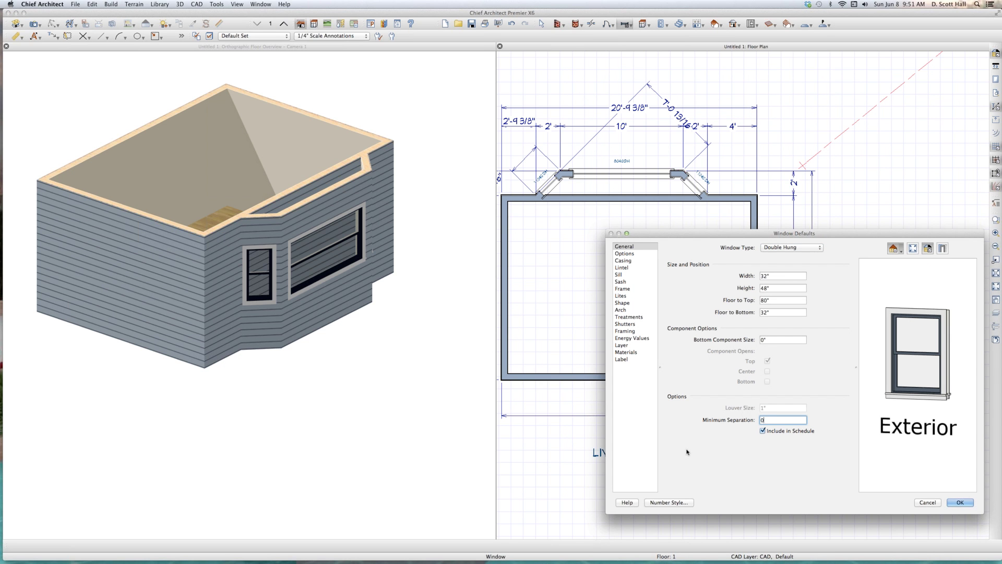
pyautogui.press('Return')
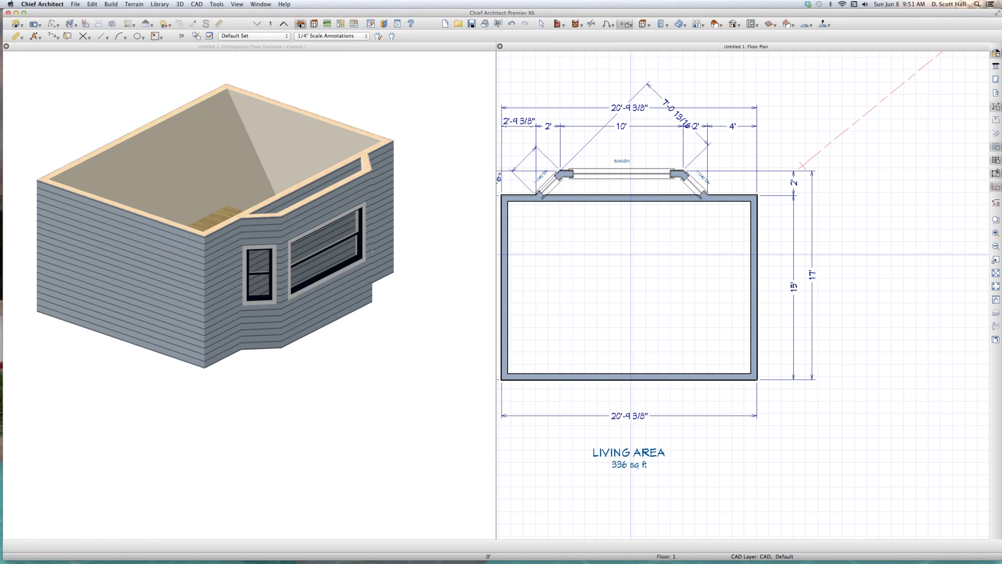
pyautogui.click(636, 261)
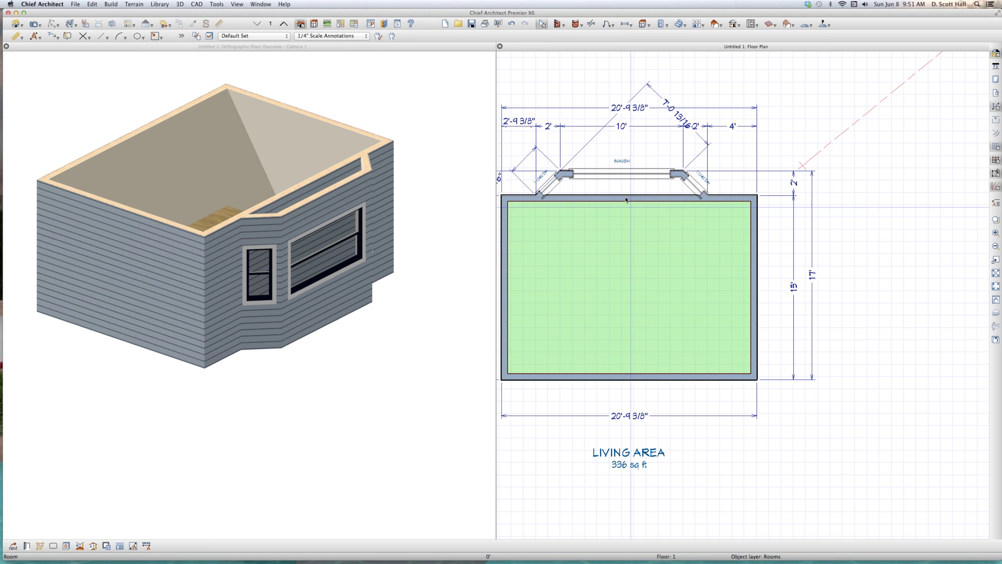
pyautogui.click(626, 198)
pyautogui.press('Escape')
pyautogui.click(624, 243)
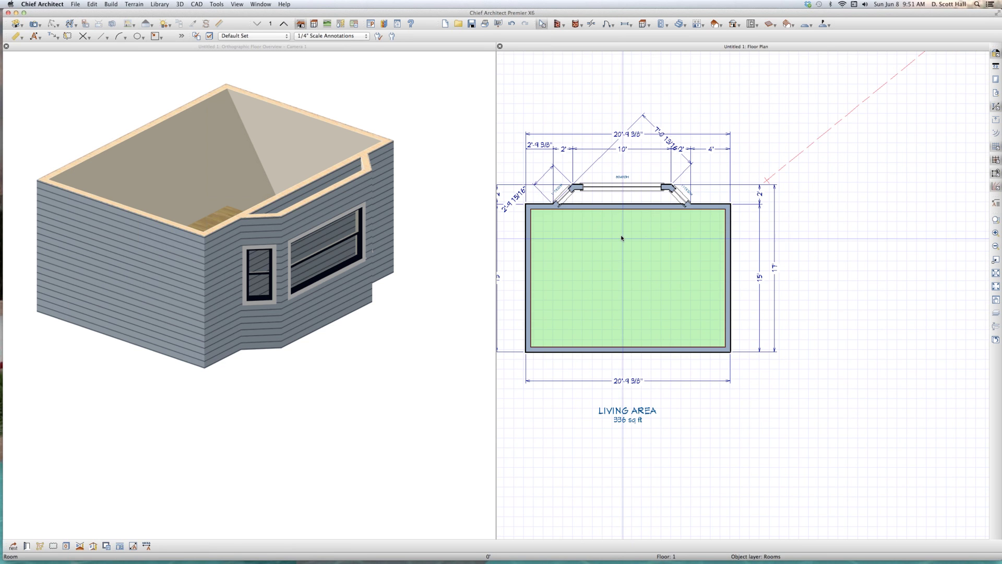
pyautogui.press('Escape')
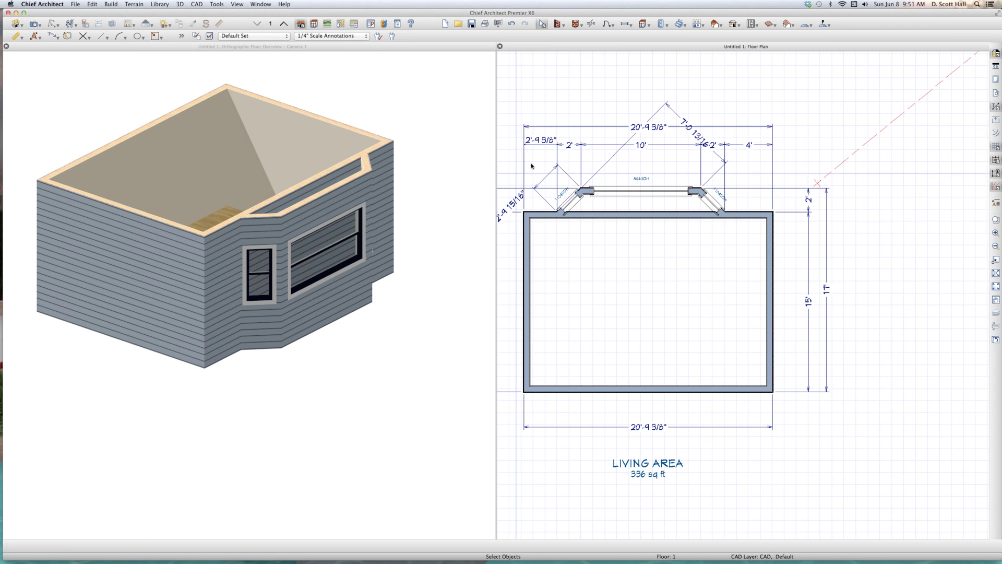
# - Place a doorway in the wall between the room and the bay, and turn off its interior casing
pyautogui.click(573, 202)
pyautogui.click(581, 207)
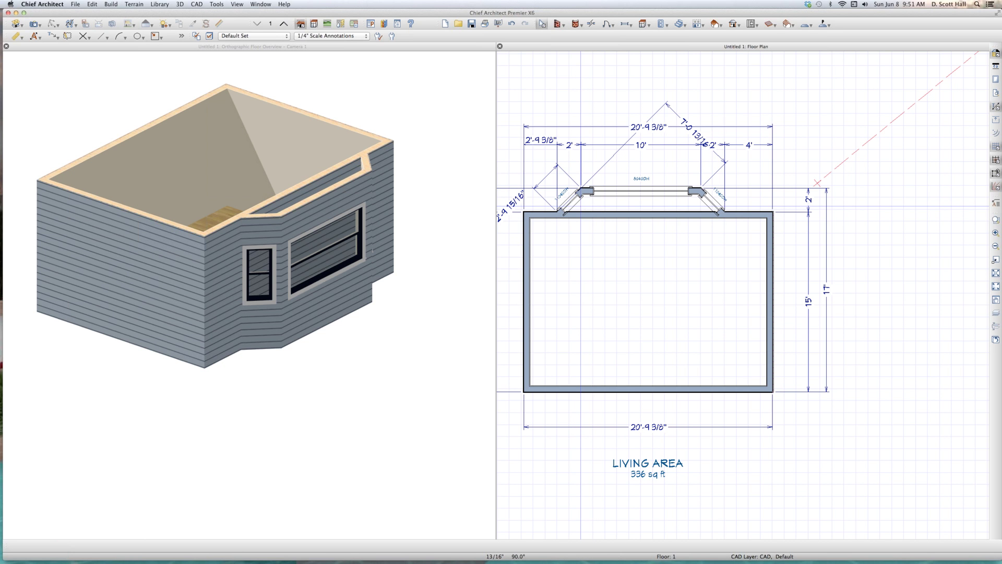
pyautogui.click(626, 214)
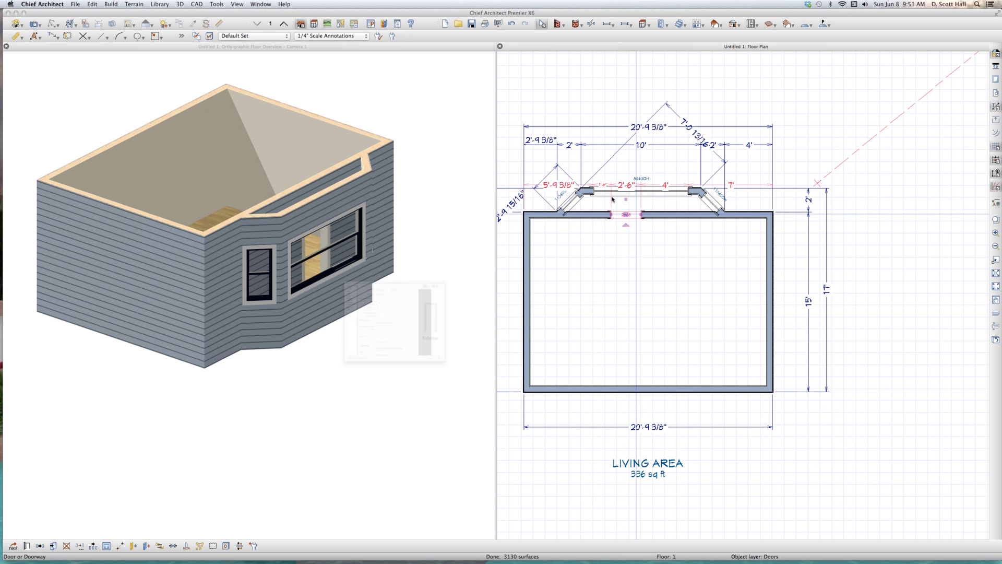
pyautogui.doubleClick(636, 215)
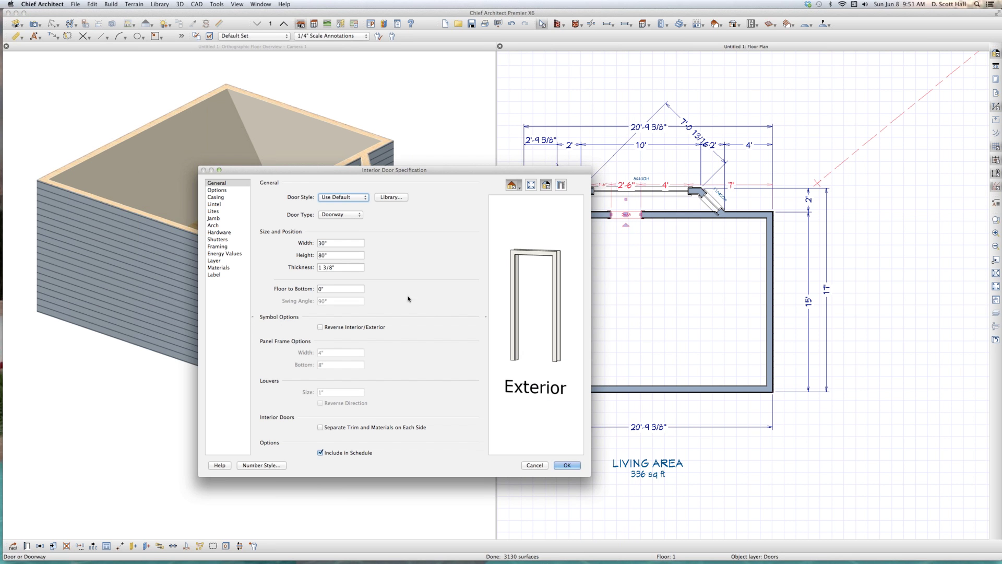
pyautogui.click(214, 197)
pyautogui.click(271, 183)
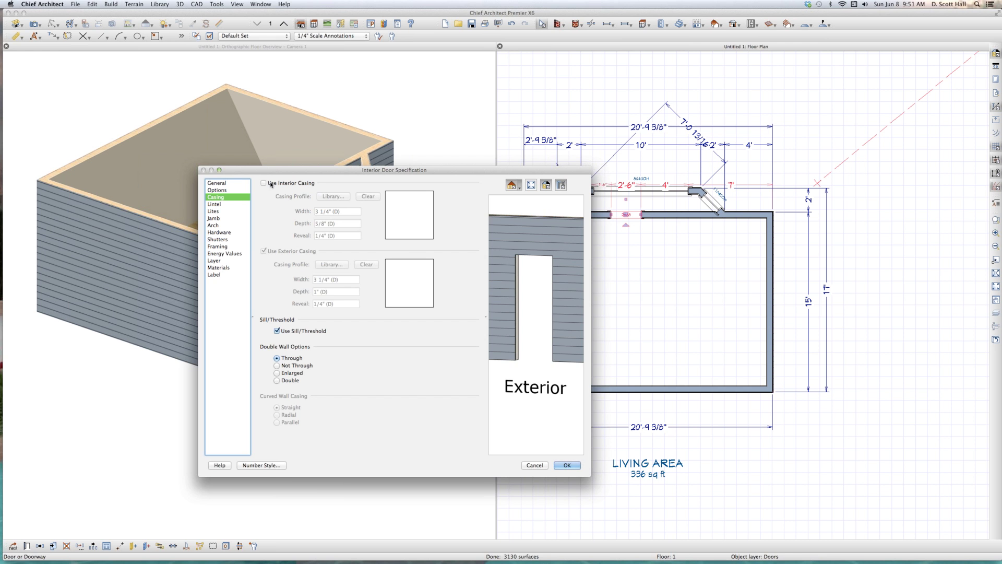
pyautogui.press('Return')
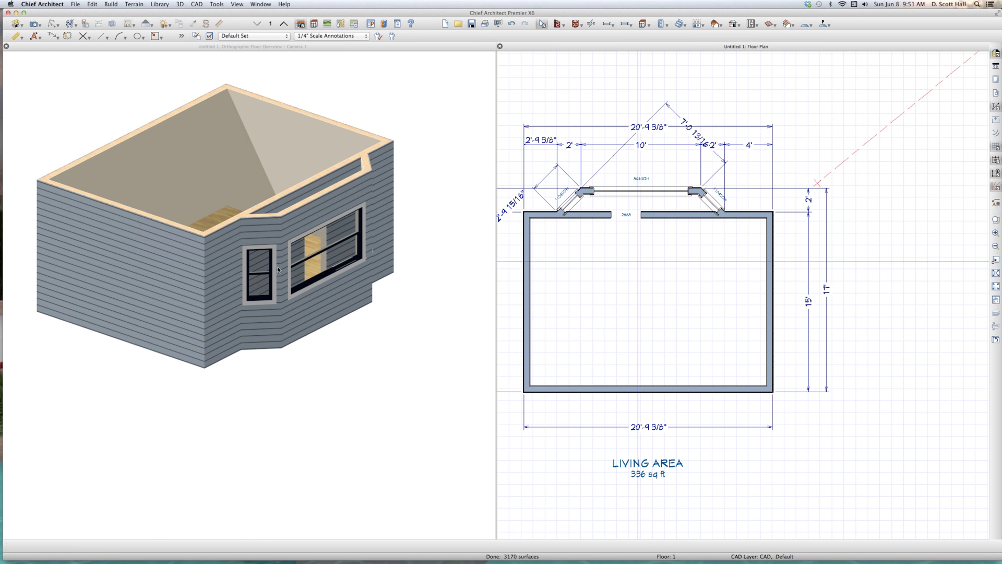
# - Orbit the overview to the room's interior and widen the doorway both ways to about 12'-10", spanning the bay opening
pyautogui.click(278, 270)
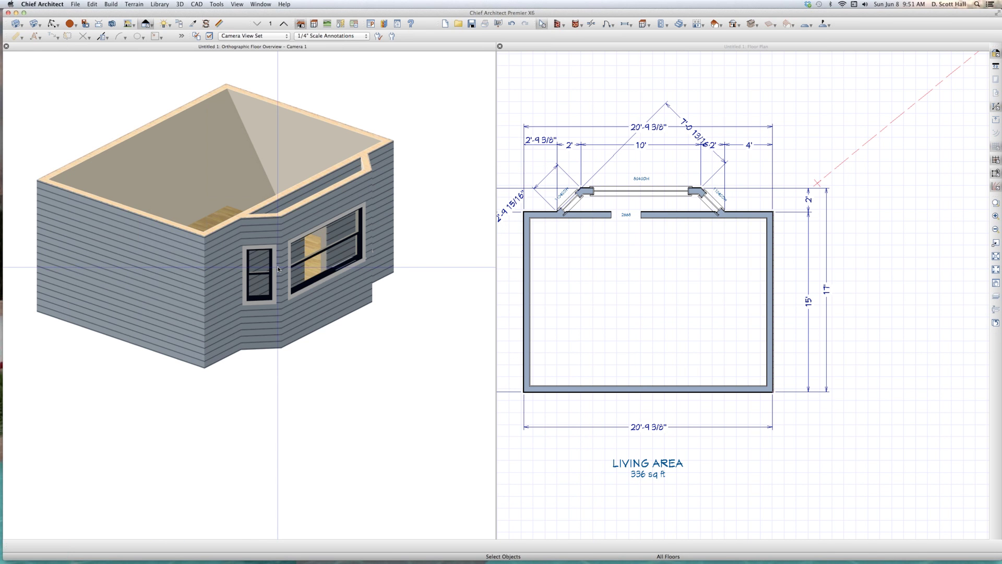
pyautogui.click(278, 269)
pyautogui.press('o')
pyautogui.moveTo(259, 322); pyautogui.dragTo(370, 255)
pyautogui.moveTo(370, 256); pyautogui.dragTo(181, 262, button='middle')
pyautogui.scroll(5, 180, 263)
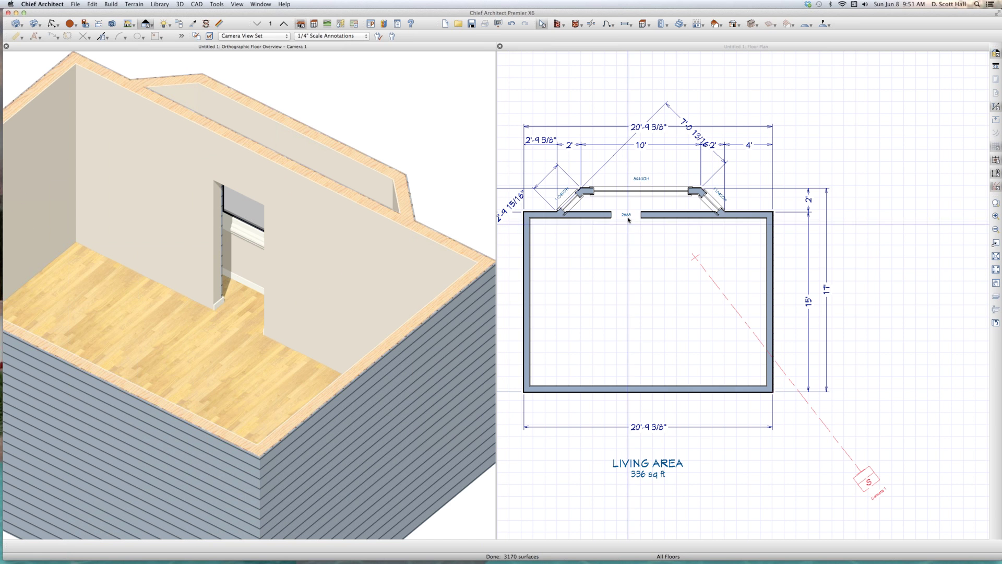
pyautogui.click(629, 217)
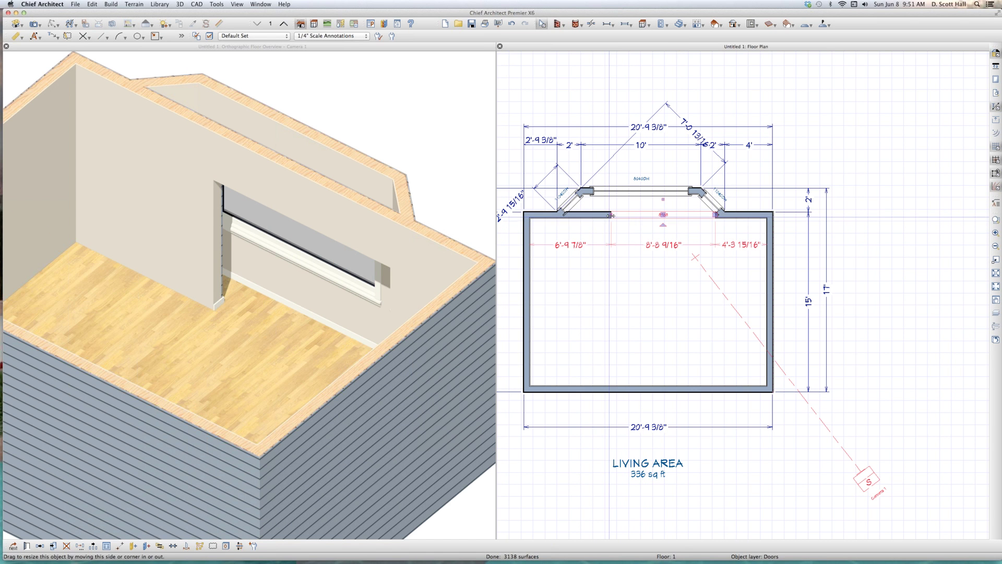
pyautogui.moveTo(611, 215); pyautogui.dragTo(562, 214)
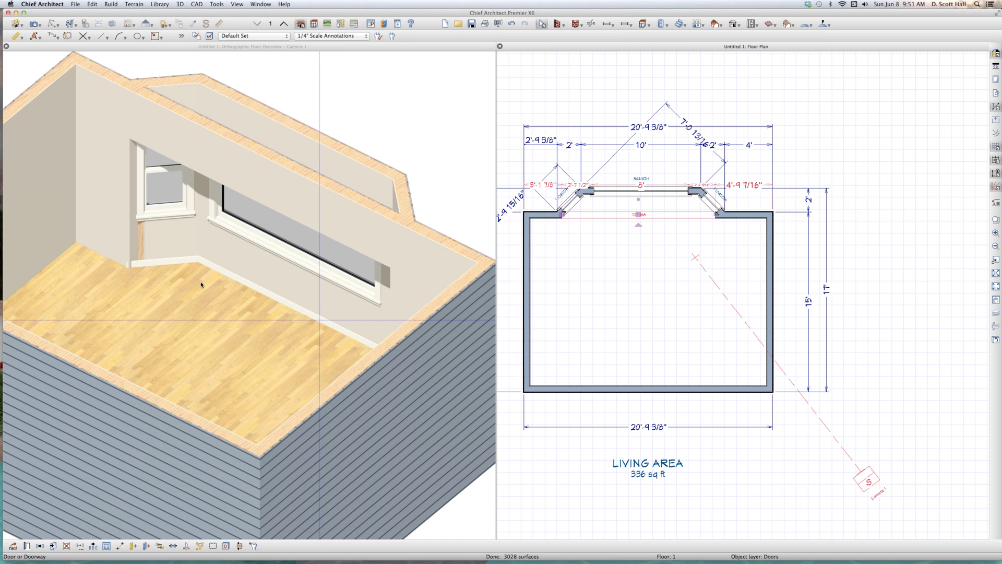
pyautogui.click(200, 282)
pyautogui.click(535, 273)
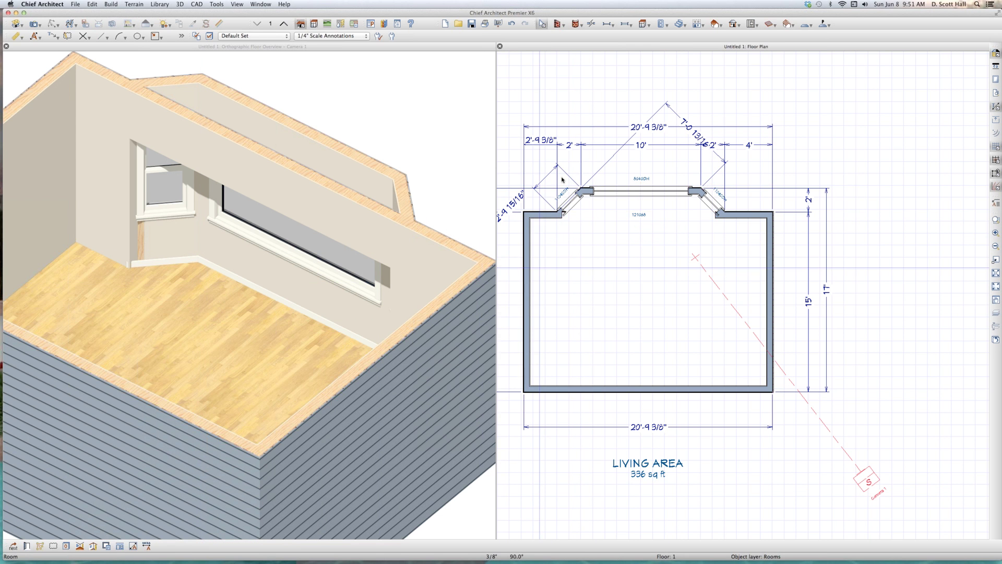
# - Narrow the window in the bay's left angled wall to about 1'-7" from its end nearest the room
pyautogui.scroll(2, 562, 178)
pyautogui.scroll(1, 566, 227)
pyautogui.click(567, 234)
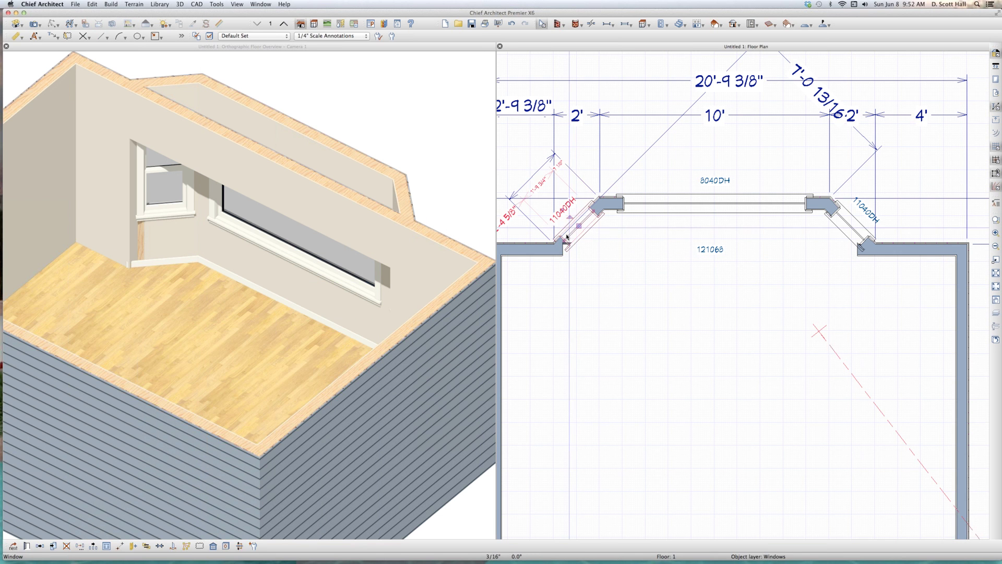
pyautogui.moveTo(567, 236); pyautogui.dragTo(550, 220)
pyautogui.scroll(2, 551, 219)
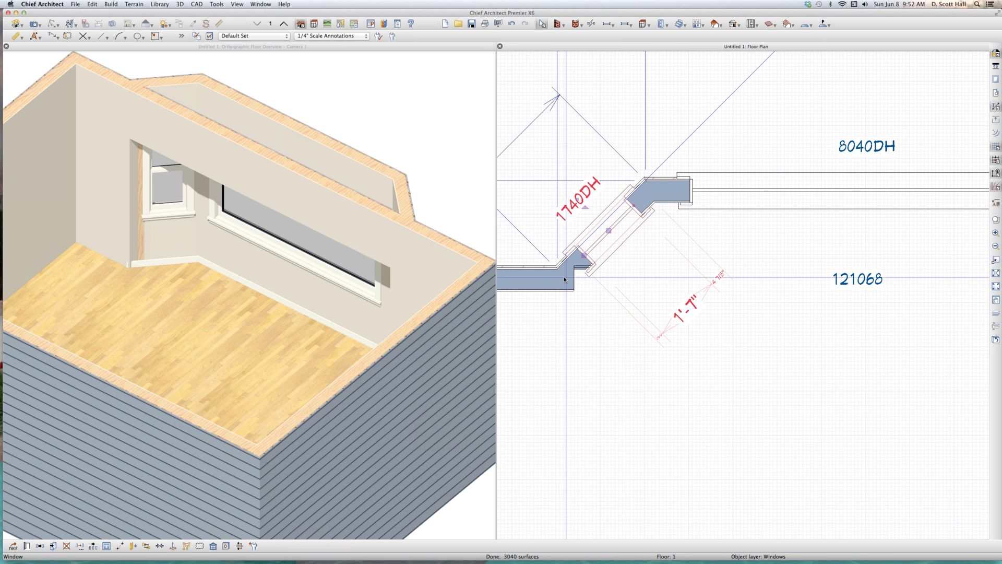
pyautogui.click(637, 204)
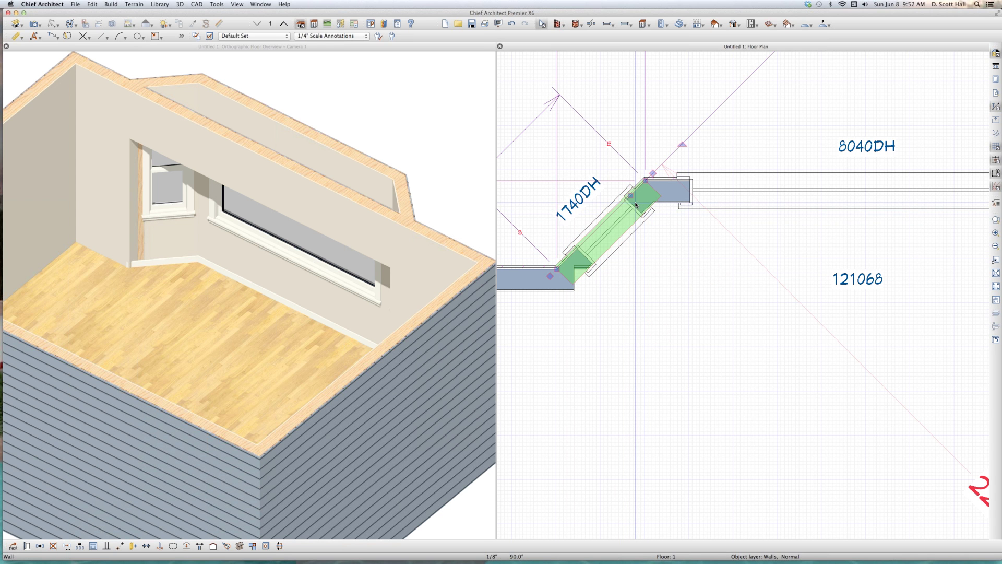
pyautogui.doubleClick(634, 202)
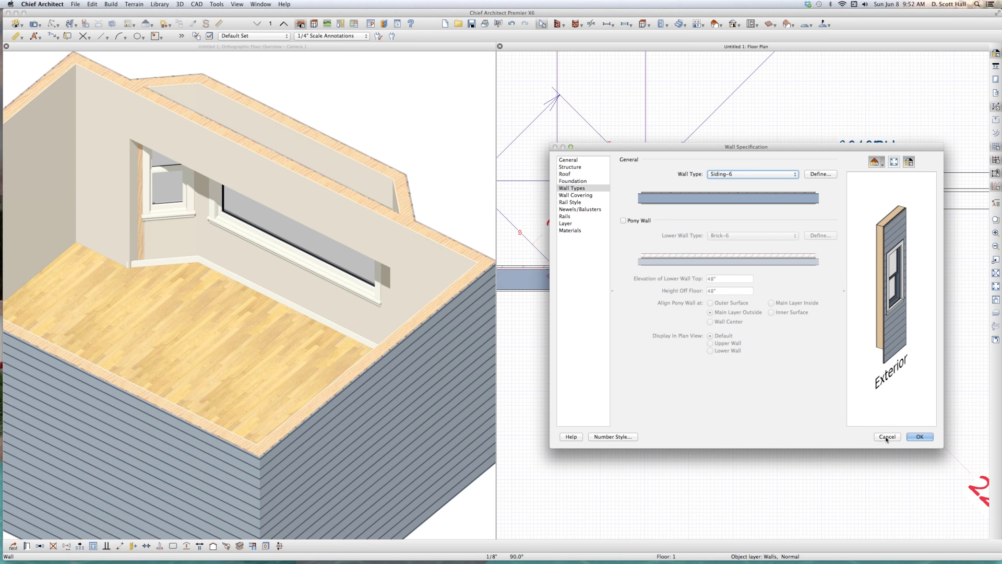
pyautogui.press('Escape')
pyautogui.press('Escape')
# - Pull the doorway's left edge inward so the opening is about 12'-7" wide
pyautogui.click(632, 286)
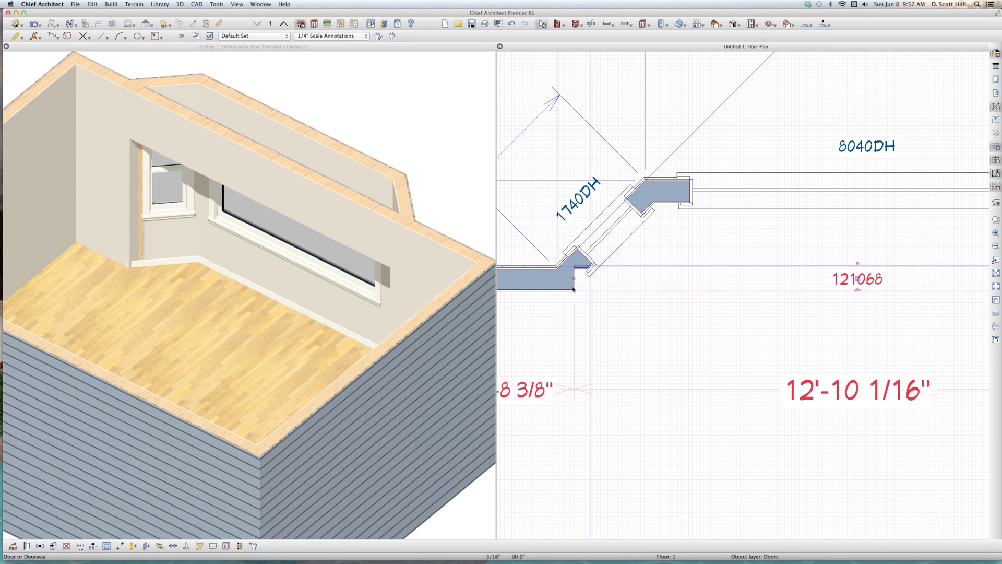
pyautogui.moveTo(574, 286); pyautogui.dragTo(588, 309)
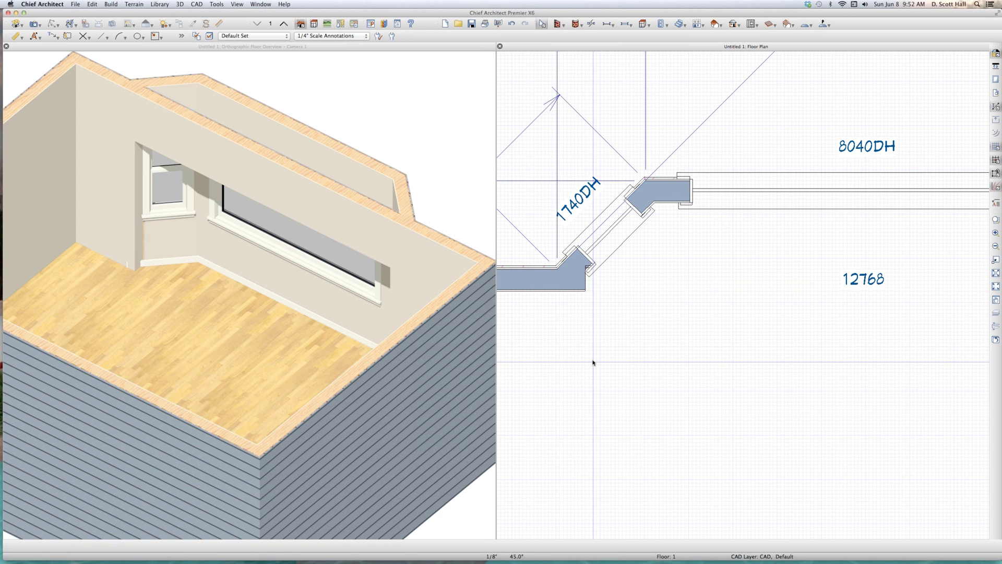
pyautogui.click(593, 361)
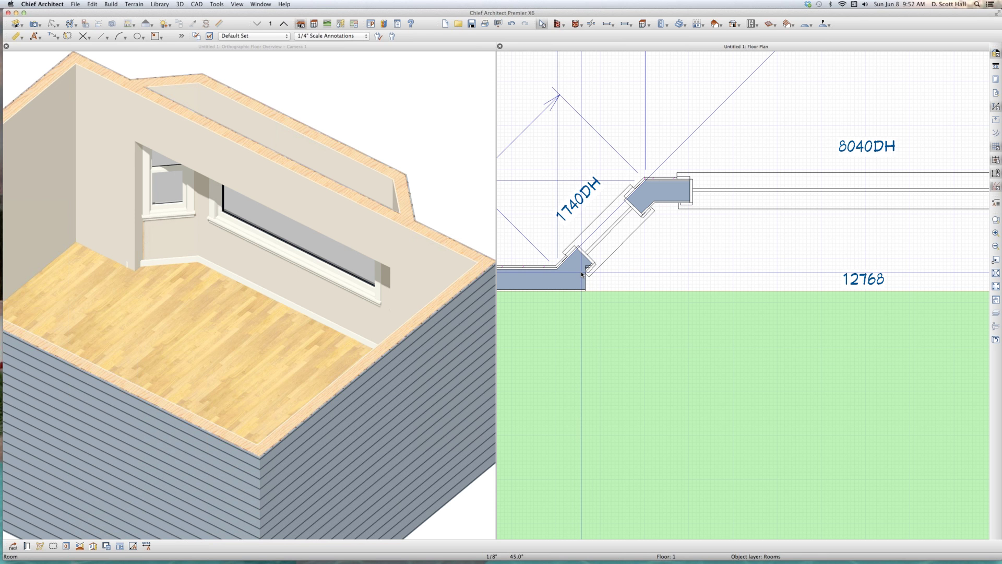
# - Set the height of the doorway between the room and the bay to 96"
pyautogui.click(615, 279)
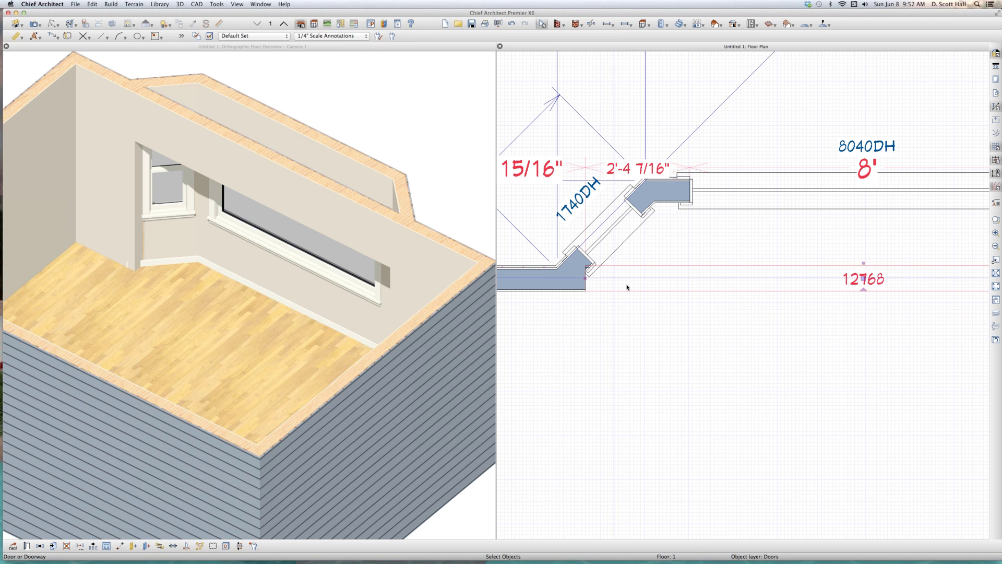
pyautogui.doubleClick(627, 287)
pyautogui.click(216, 182)
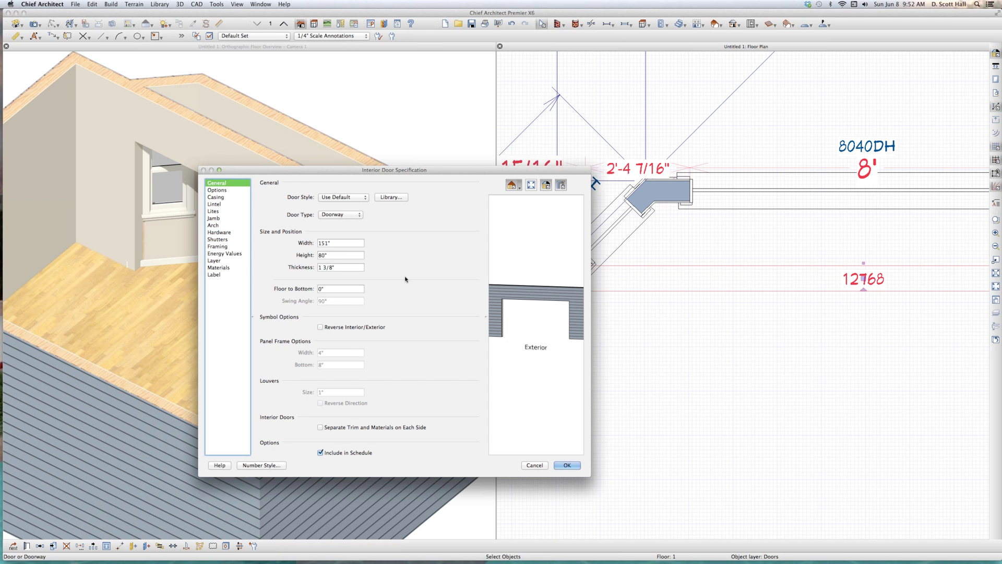
pyautogui.press('Tab')
pyautogui.press('Tab')
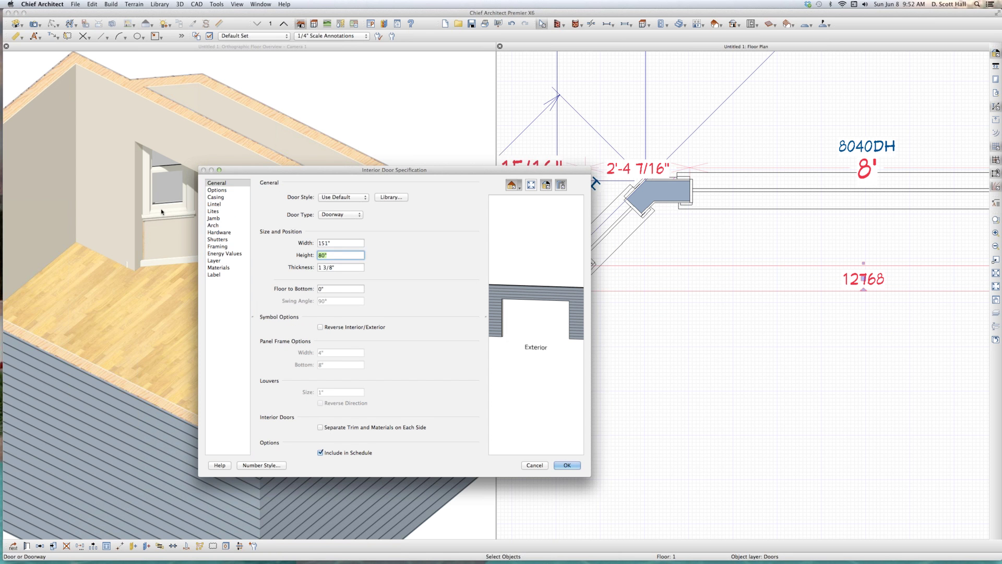
pyautogui.write('96')
pyautogui.press('Return')
# - In the 3D overview, narrow the left angled bay window to about 1'-4" so its casing clears the doorway corner
pyautogui.click(85, 220)
pyautogui.scroll(3, 91, 224)
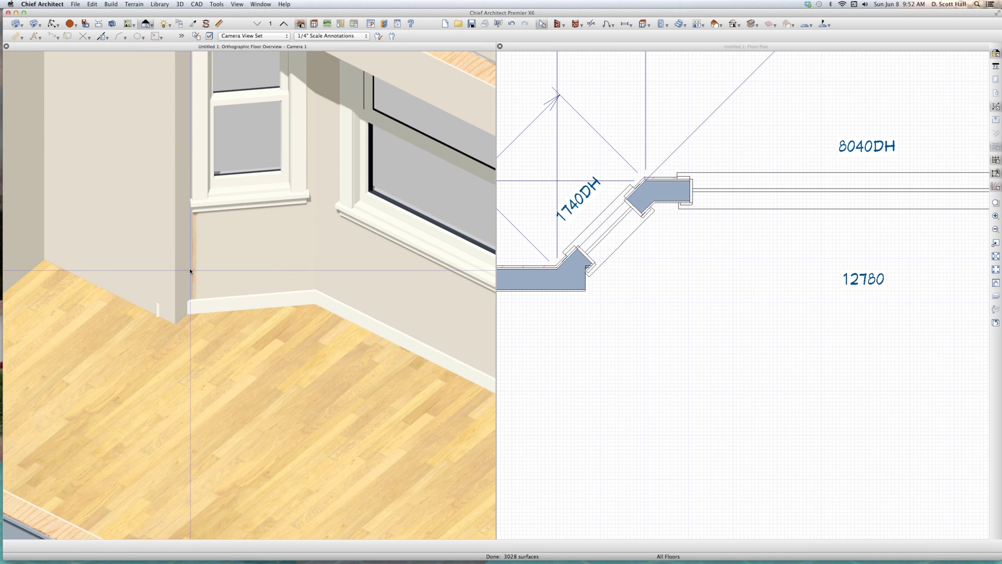
pyautogui.scroll(2, 191, 268)
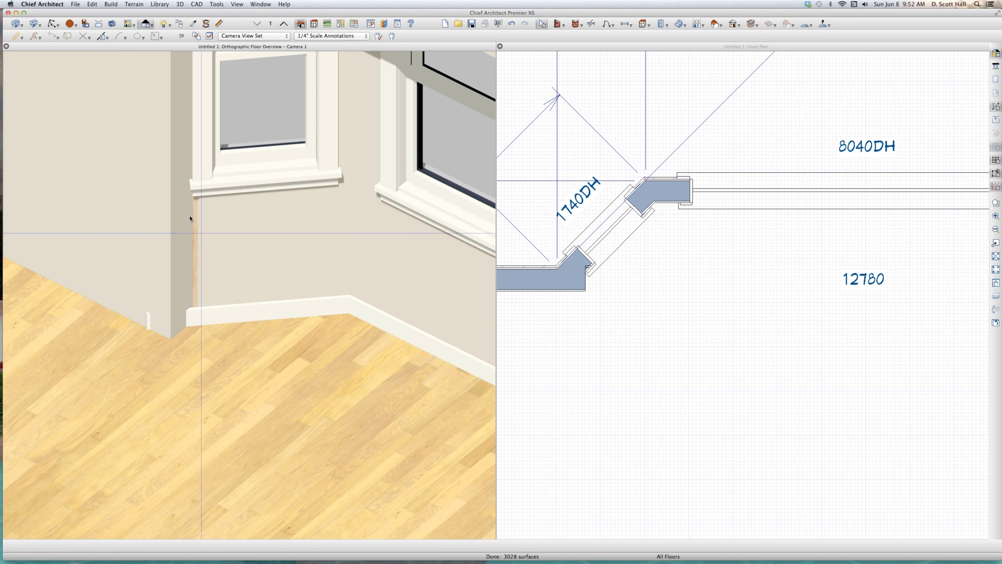
pyautogui.click(210, 113)
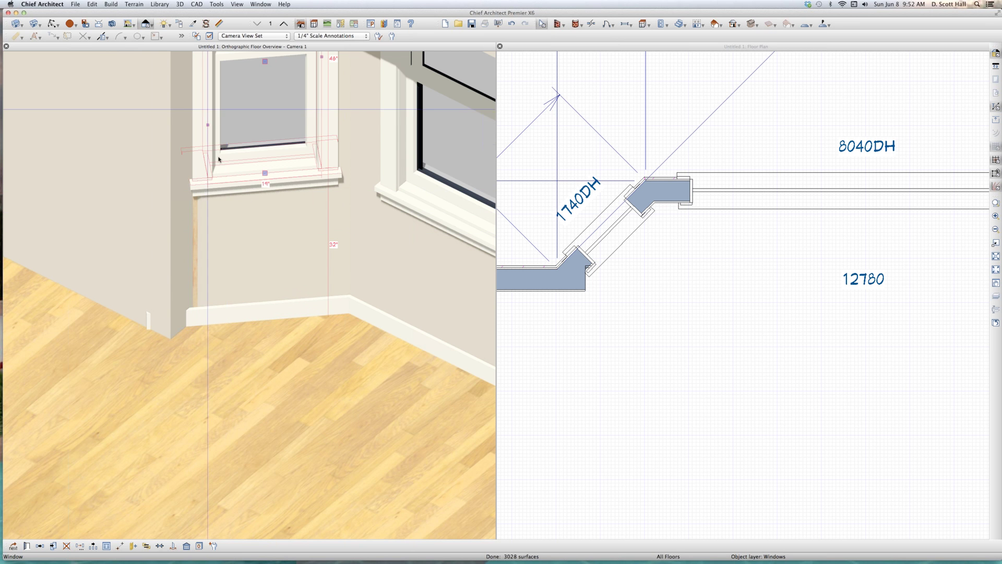
pyautogui.moveTo(207, 128); pyautogui.dragTo(225, 129)
# - Move the doorway's left edge slightly further inward, making the opening about 12'-6" wide, and check the corner in the overview
pyautogui.click(611, 287)
pyautogui.click(603, 281)
pyautogui.scroll(1, 603, 280)
pyautogui.moveTo(584, 277); pyautogui.dragTo(584, 277)
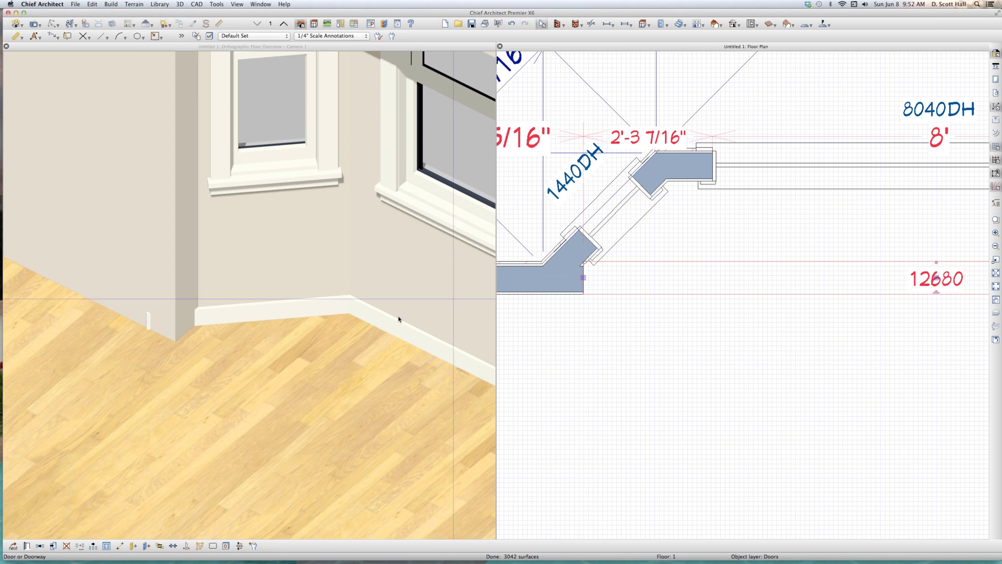
pyautogui.scroll(-4, 398, 317)
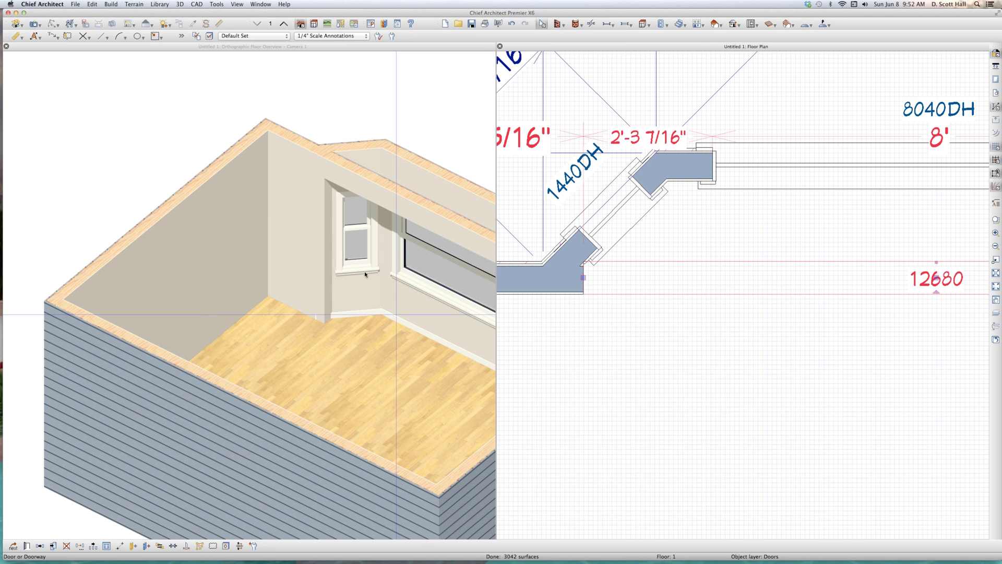
# - Raise the floor elevation of the bay room to 12" and check the raised floor in the 3D overview
pyautogui.scroll(3, 346, 219)
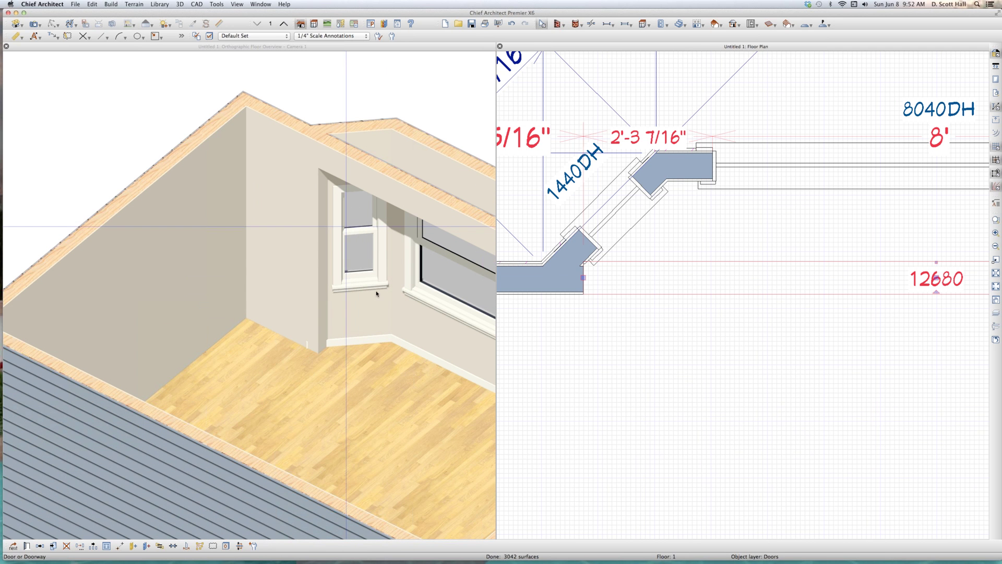
pyautogui.click(554, 438)
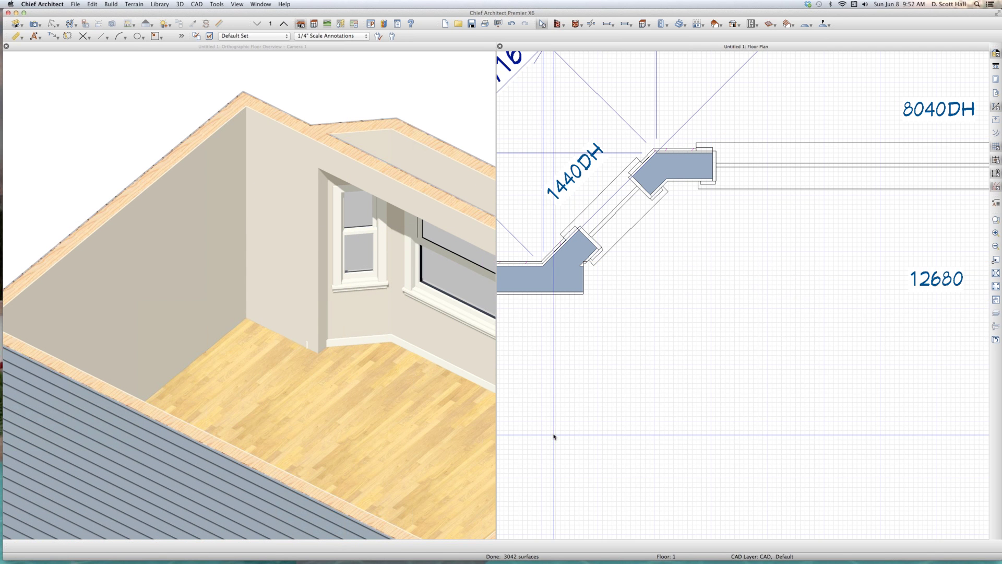
pyautogui.click(772, 231)
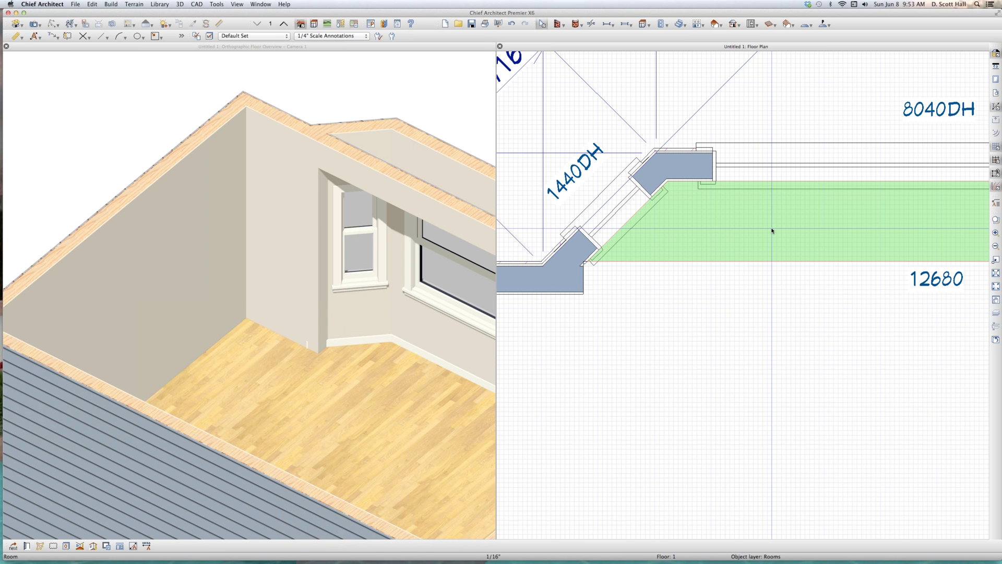
pyautogui.doubleClick(719, 218)
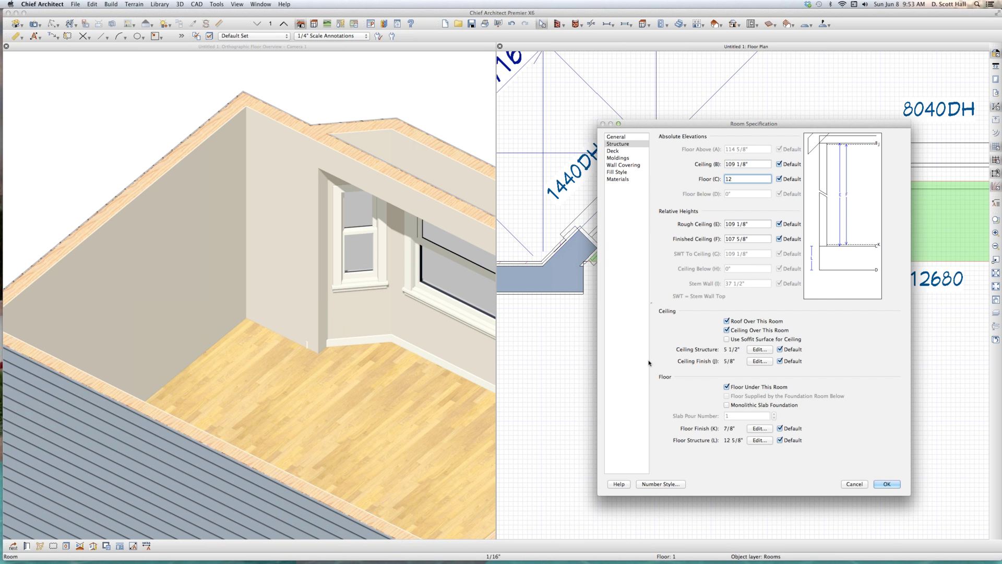
pyautogui.press('Return')
pyautogui.click(342, 309)
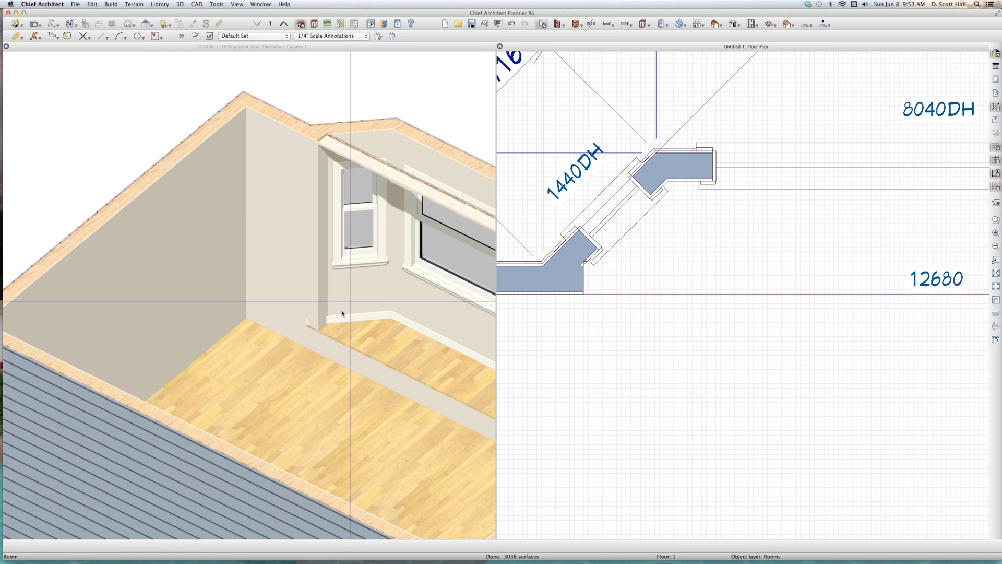
pyautogui.scroll(2, 342, 309)
pyautogui.press('Escape')
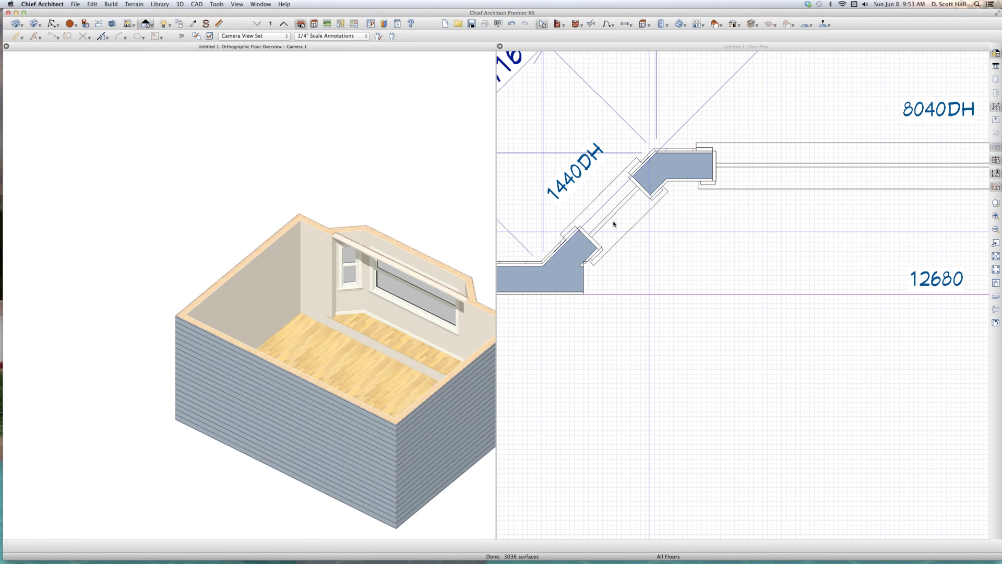
# - Select the three bay windows together in the floor plan and lower them with a relative move along Z
pyautogui.click(613, 219)
pyautogui.scroll(-4, 613, 219)
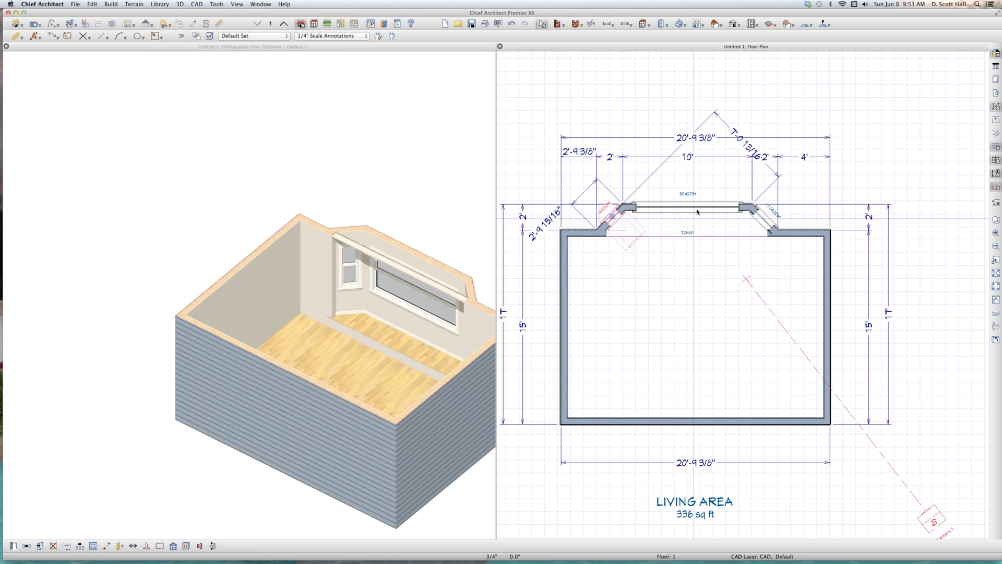
pyautogui.click(734, 222)
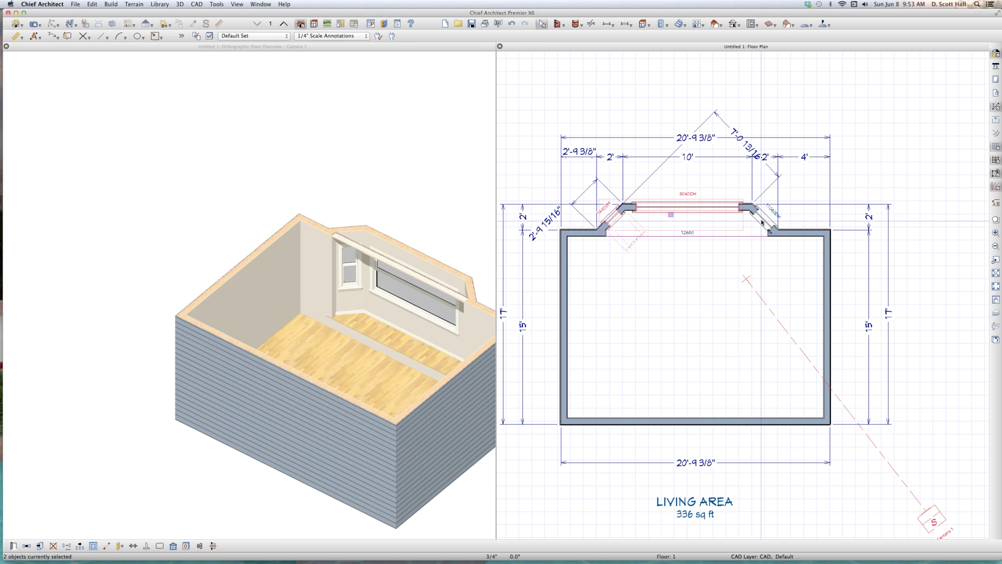
pyautogui.keyDown('shift'); pyautogui.click(758, 224); pyautogui.keyUp('shift')
pyautogui.press('t')
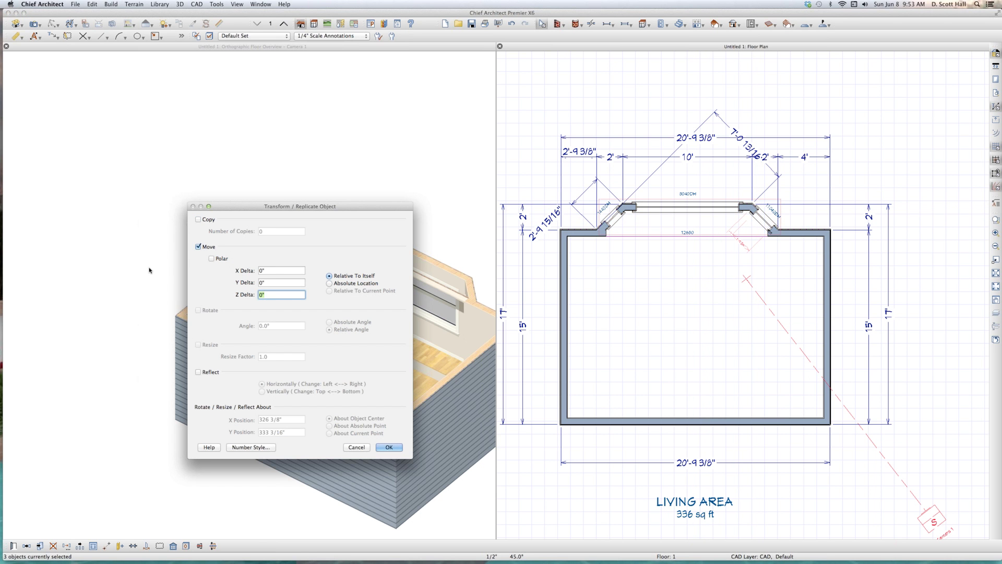
pyautogui.press('Return')
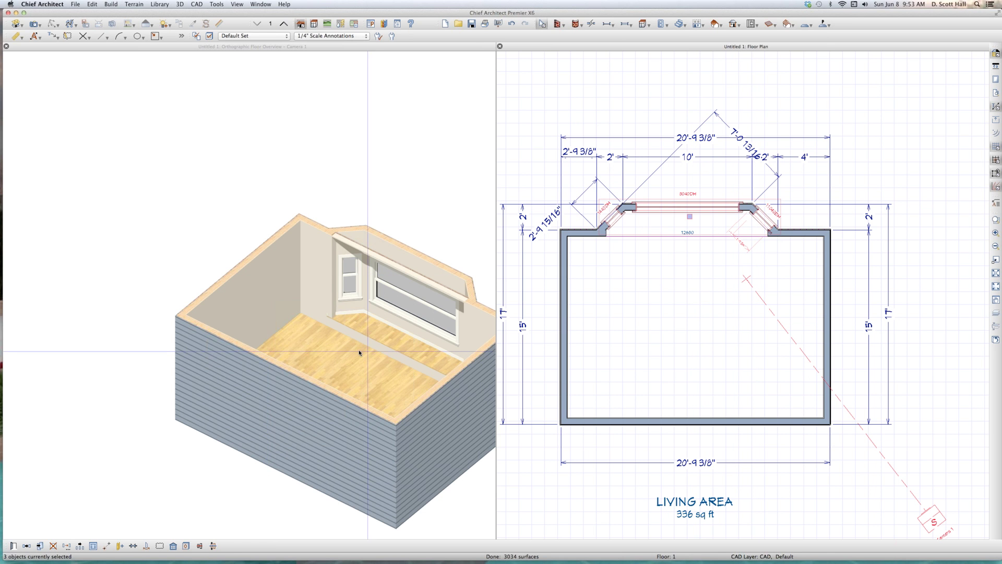
# - Examine the raised bay floor's edge and the base molding around the doorway corner in the 3D overview
pyautogui.click(317, 326)
pyautogui.scroll(1, 329, 326)
pyautogui.scroll(5, 358, 328)
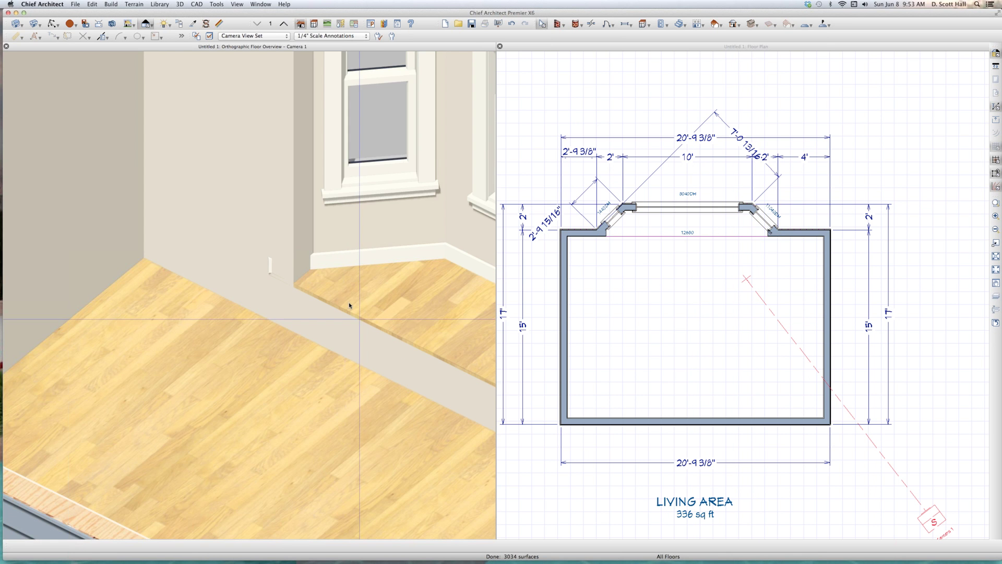
pyautogui.scroll(3, 349, 302)
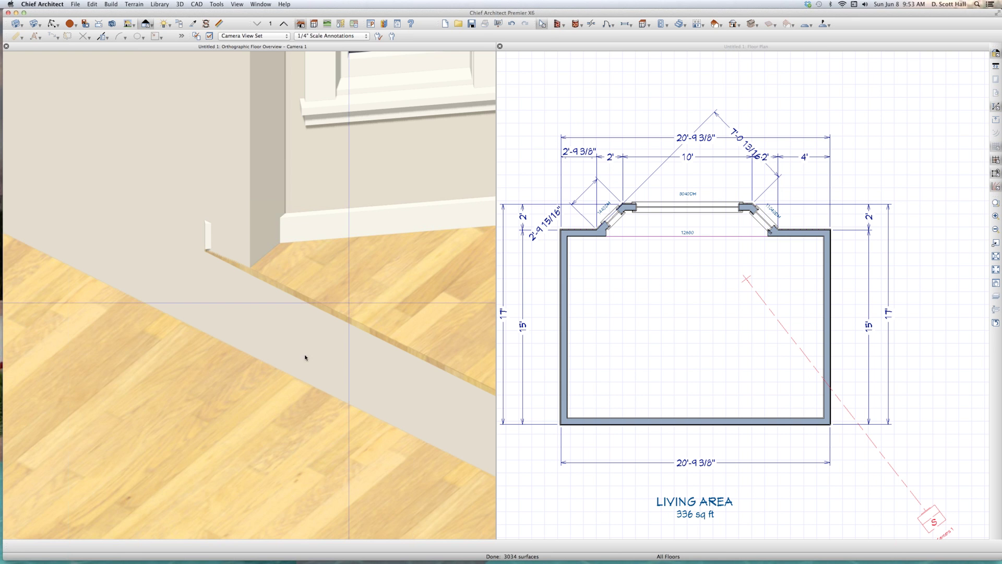
pyautogui.scroll(-3, 280, 377)
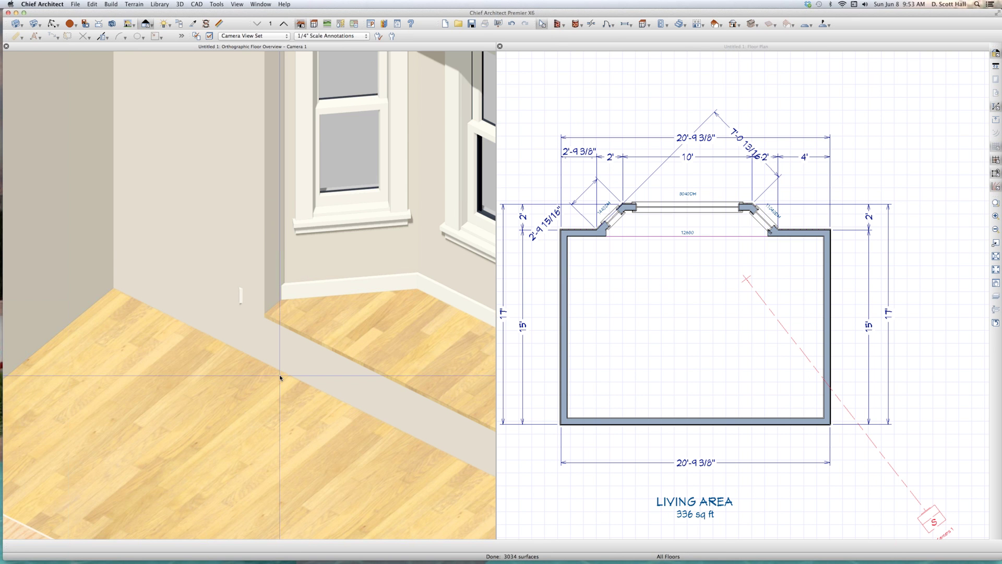
pyautogui.scroll(-4, 239, 381)
pyautogui.click(233, 384)
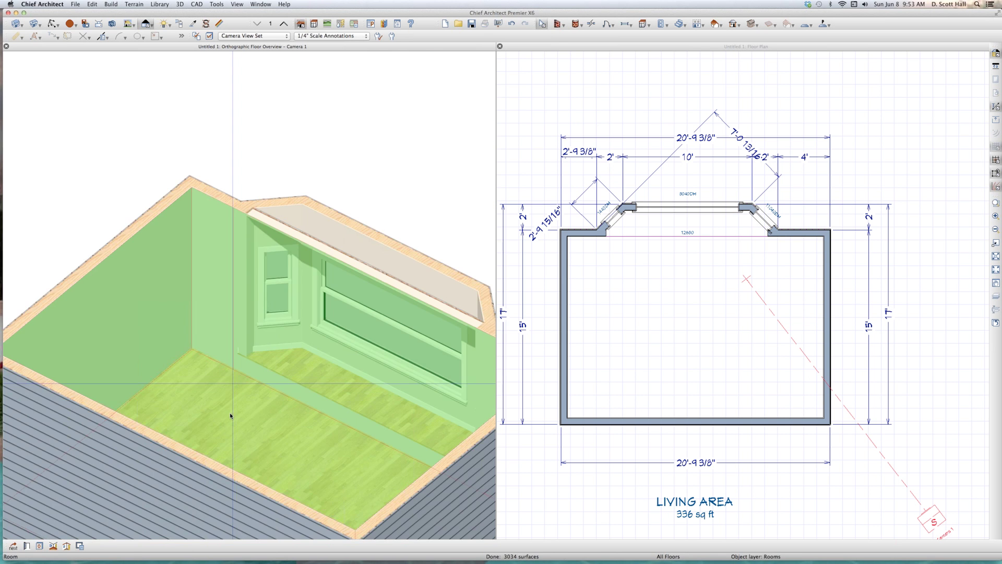
pyautogui.scroll(-5, 231, 414)
pyautogui.click(234, 409)
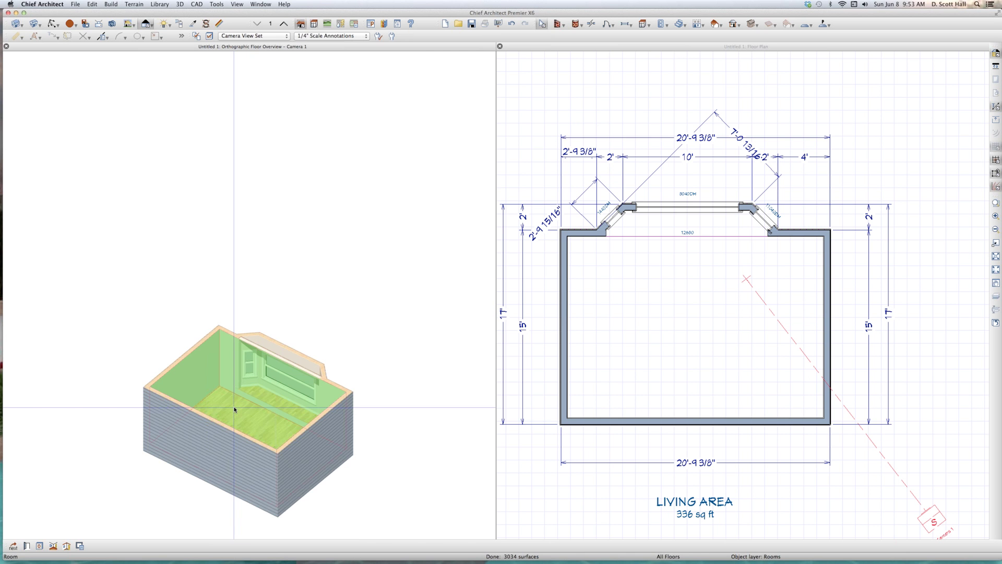
pyautogui.moveTo(238, 422); pyautogui.dragTo(239, 452, button='middle')
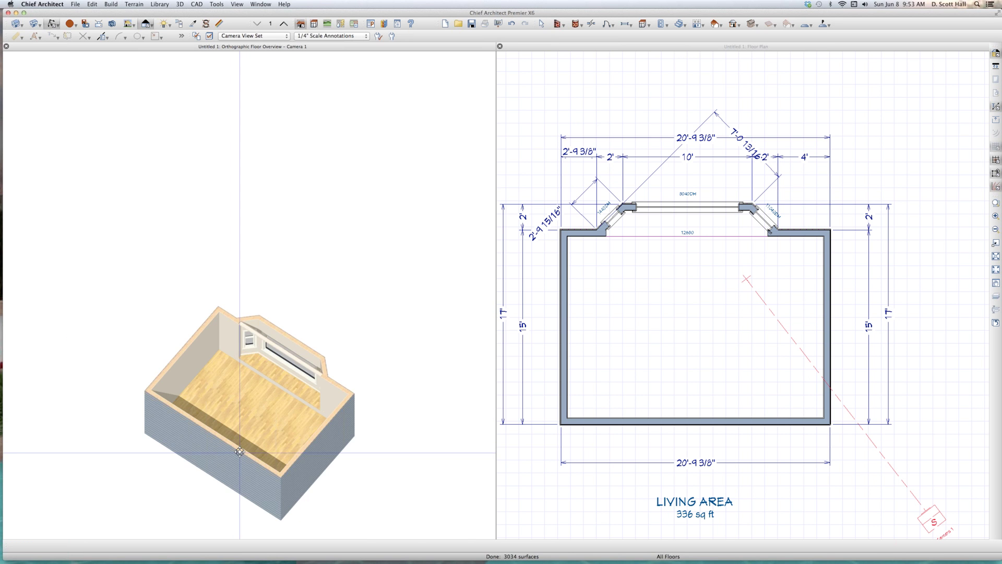
# - Draw a separate closed rectangular room with exterior walls to the west of the bay-window building in the floor plan
pyautogui.click(794, 329)
pyautogui.scroll(-5, 797, 329)
pyautogui.click(694, 371)
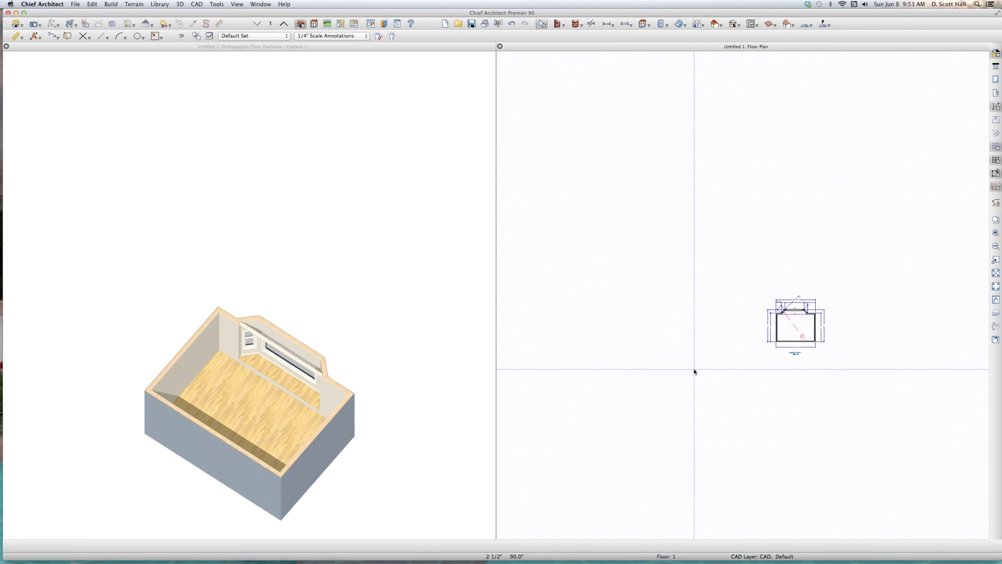
pyautogui.hotkey('shift', 'w')
pyautogui.moveTo(734, 347); pyautogui.dragTo(682, 347)
pyautogui.click(683, 347)
pyautogui.click(682, 302)
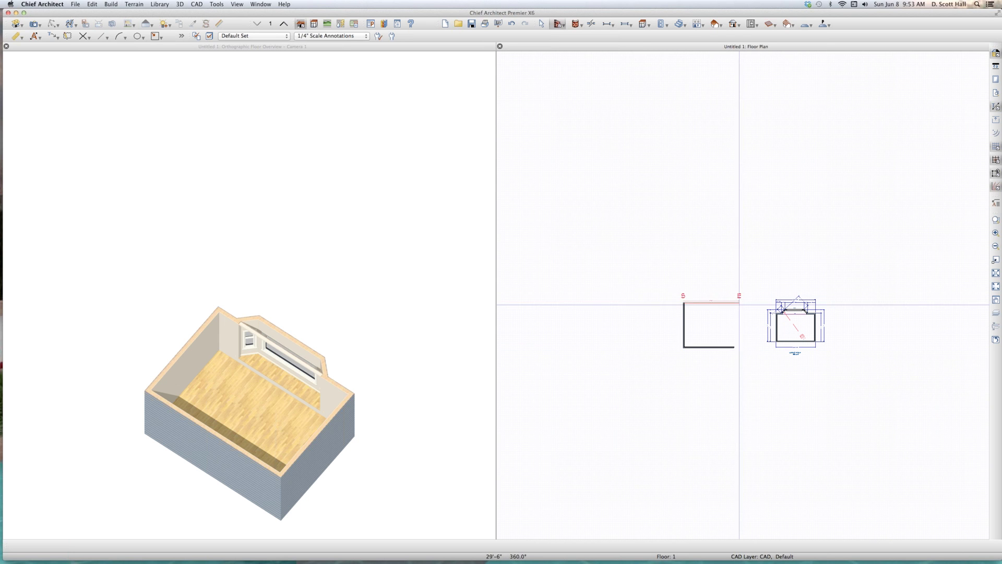
pyautogui.click(735, 303)
pyautogui.click(735, 347)
pyautogui.press('space')
pyautogui.click(691, 320)
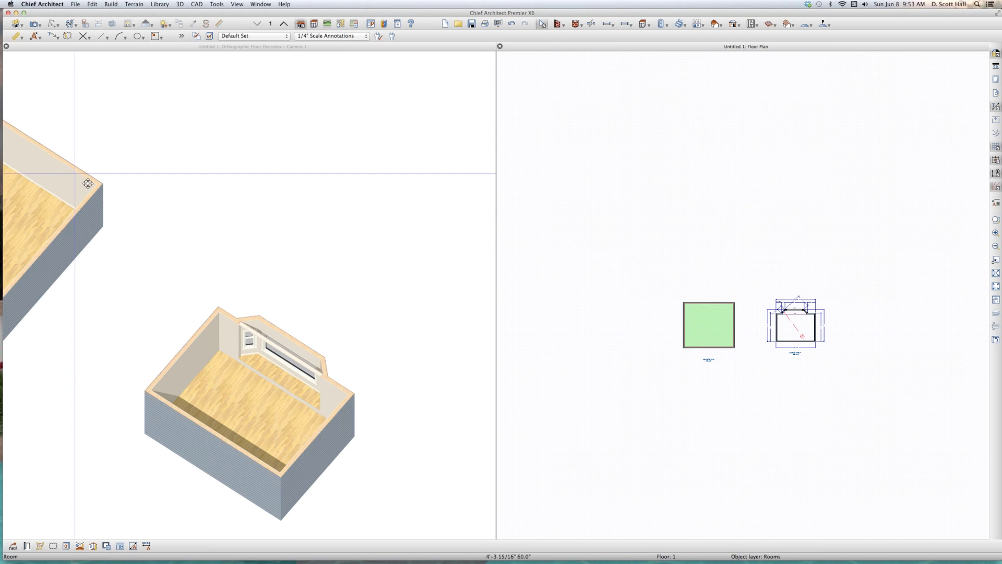
# - Examine the base molding along the walls of the new rectangular room in the 3D overview
pyautogui.click(48, 174)
pyautogui.scroll(8, 47, 235)
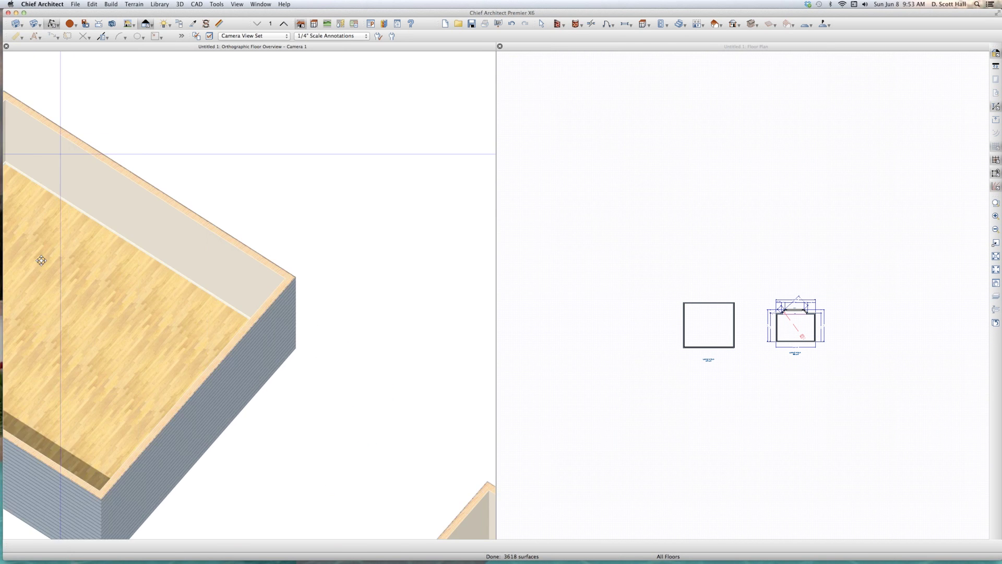
pyautogui.scroll(4, 98, 239)
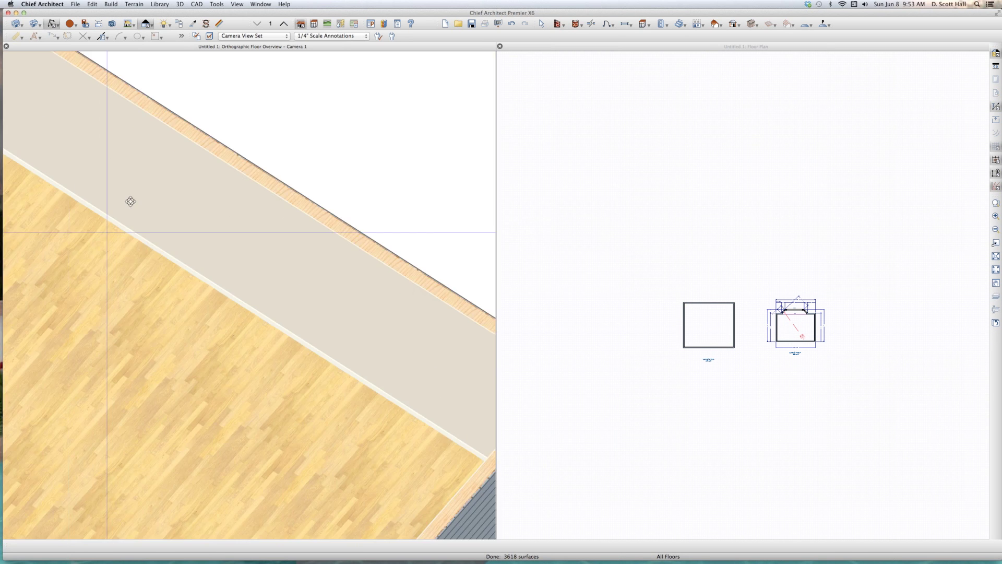
pyautogui.scroll(-10, 130, 201)
pyautogui.scroll(4, 366, 425)
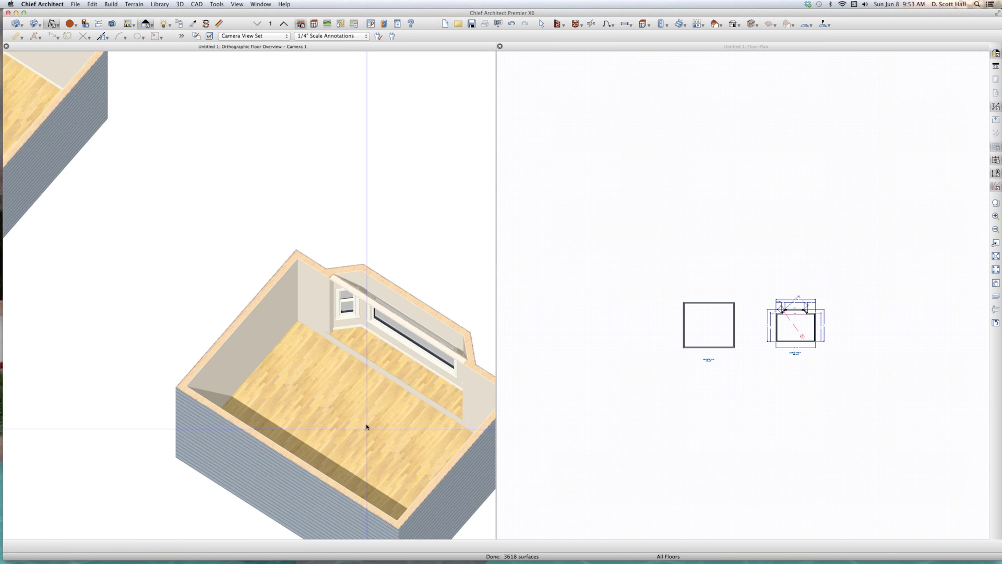
# - Open the room specification for the main living area in front of the bay
pyautogui.scroll(3, 366, 426)
pyautogui.click(353, 391)
pyautogui.scroll(-3, 353, 391)
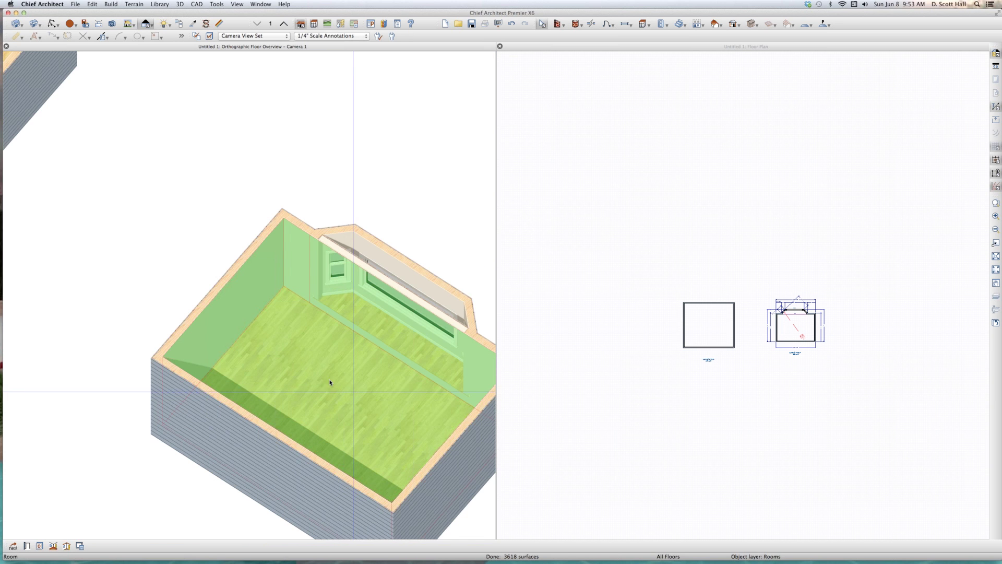
pyautogui.press('super+e')
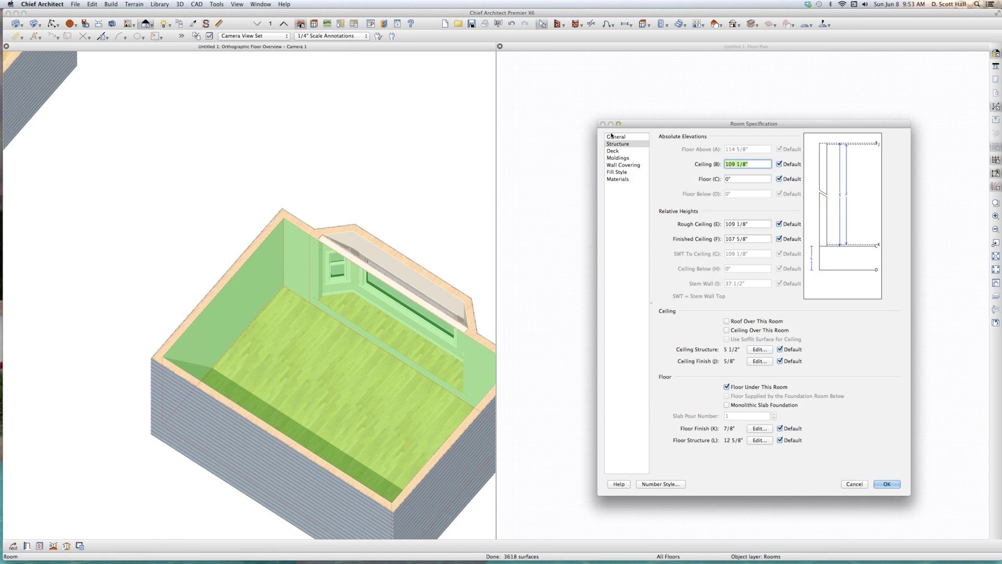
pyautogui.click(627, 164)
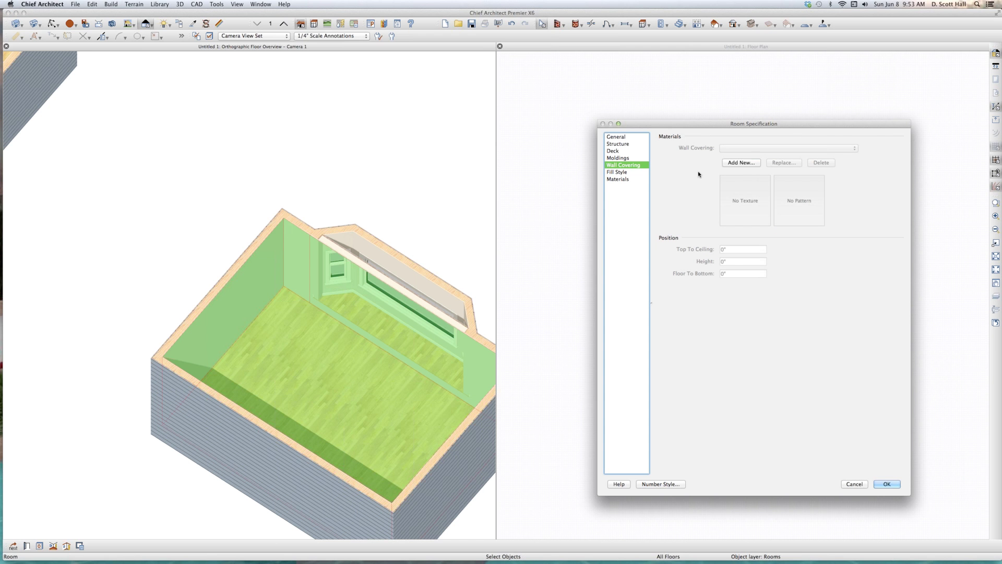
pyautogui.click(748, 163)
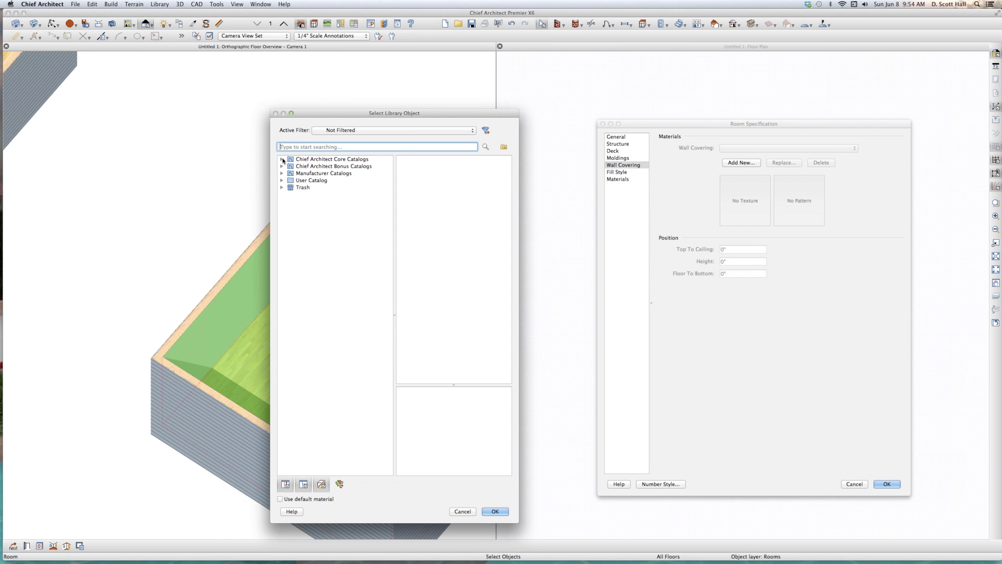
pyautogui.click(282, 160)
pyautogui.click(291, 166)
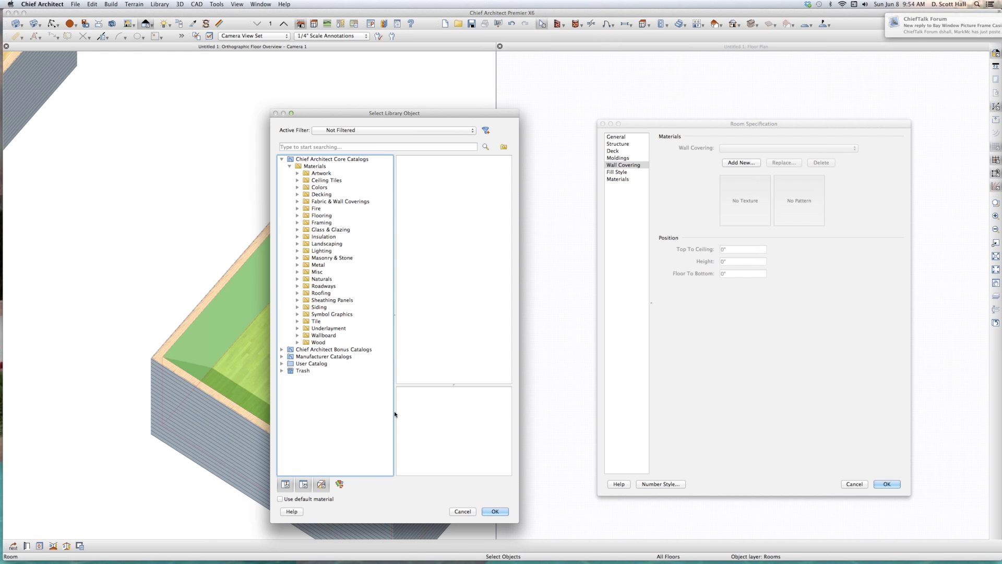
pyautogui.click(462, 512)
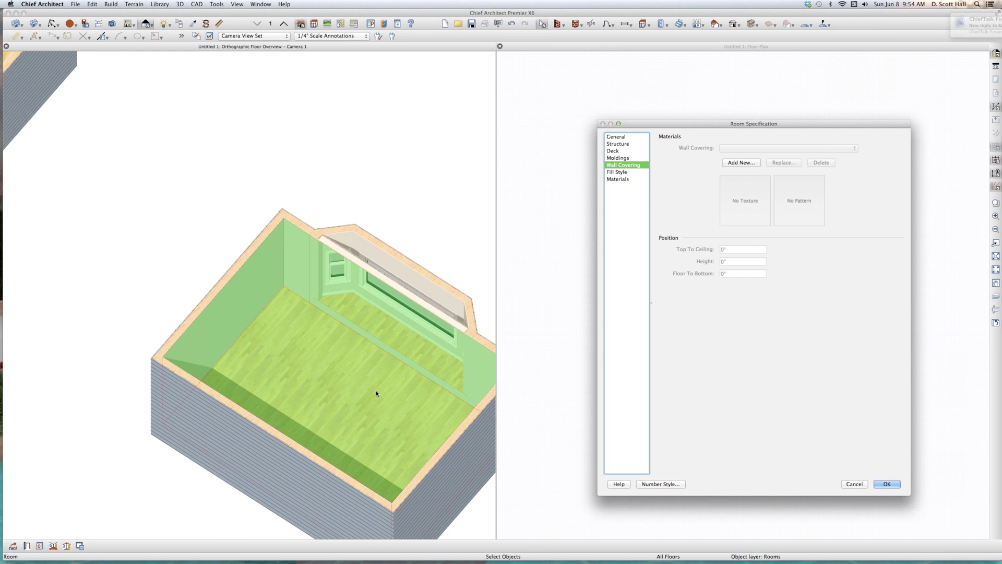
# - Turn on Use Room Default for the main living area's moldings and check the baseboard at the doorway corner
pyautogui.click(620, 157)
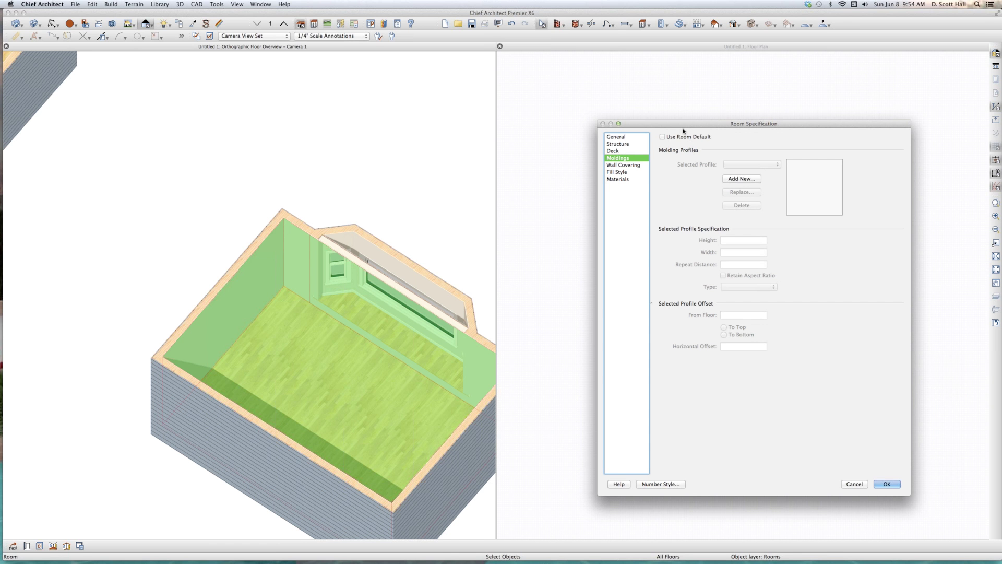
pyautogui.click(683, 137)
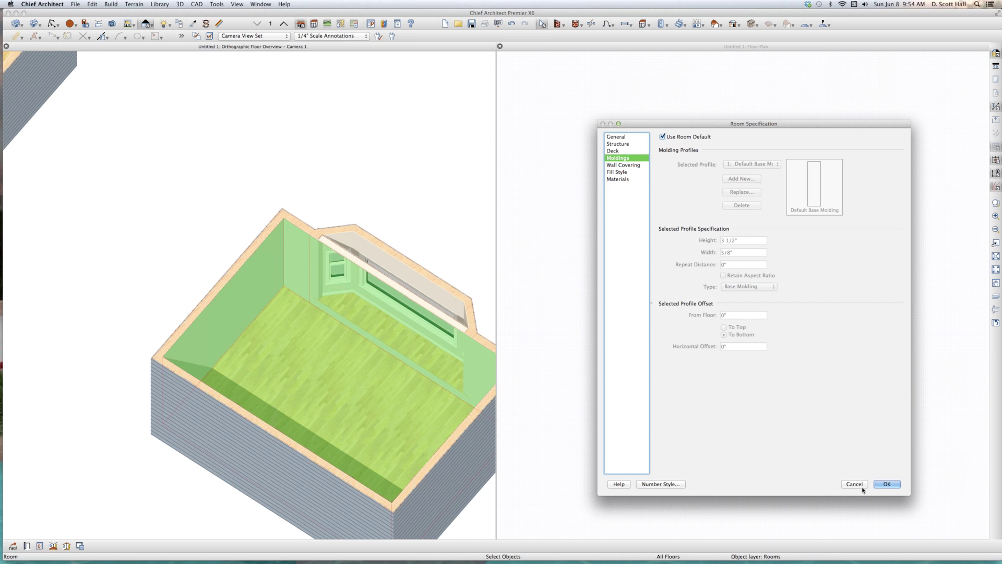
pyautogui.press('Return')
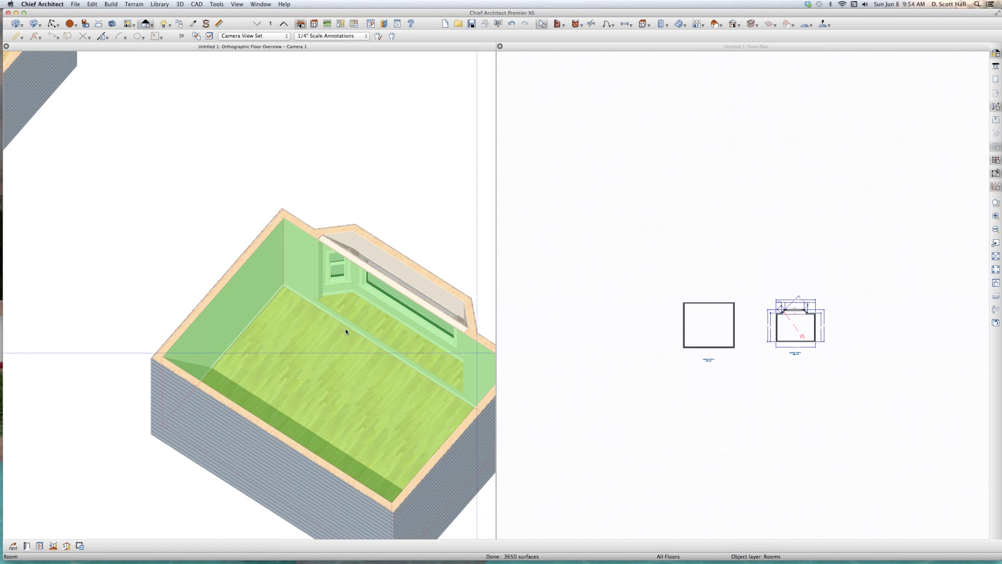
pyautogui.scroll(3, 356, 290)
pyautogui.scroll(2, 356, 290)
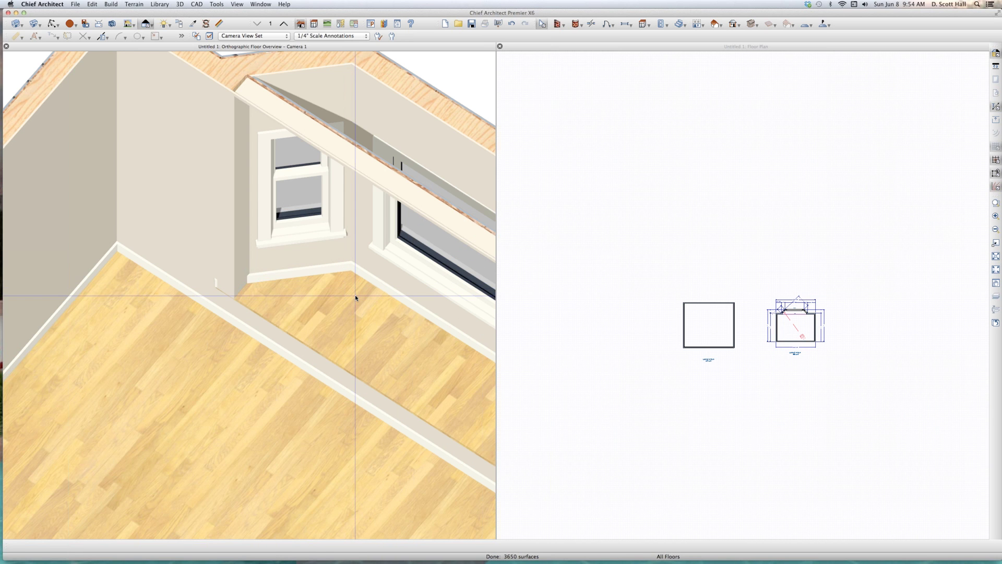
pyautogui.scroll(2, 177, 286)
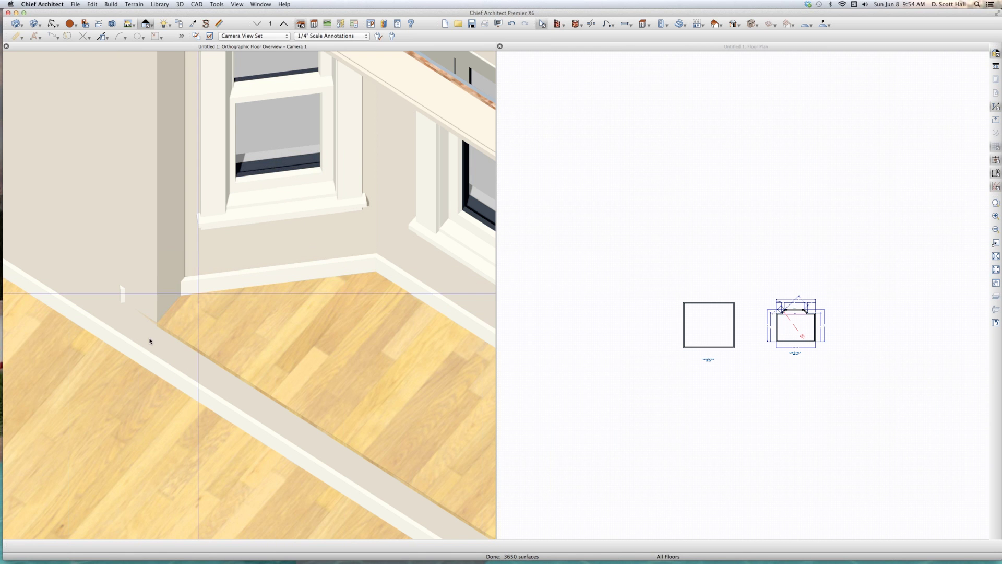
pyautogui.scroll(-2, 161, 315)
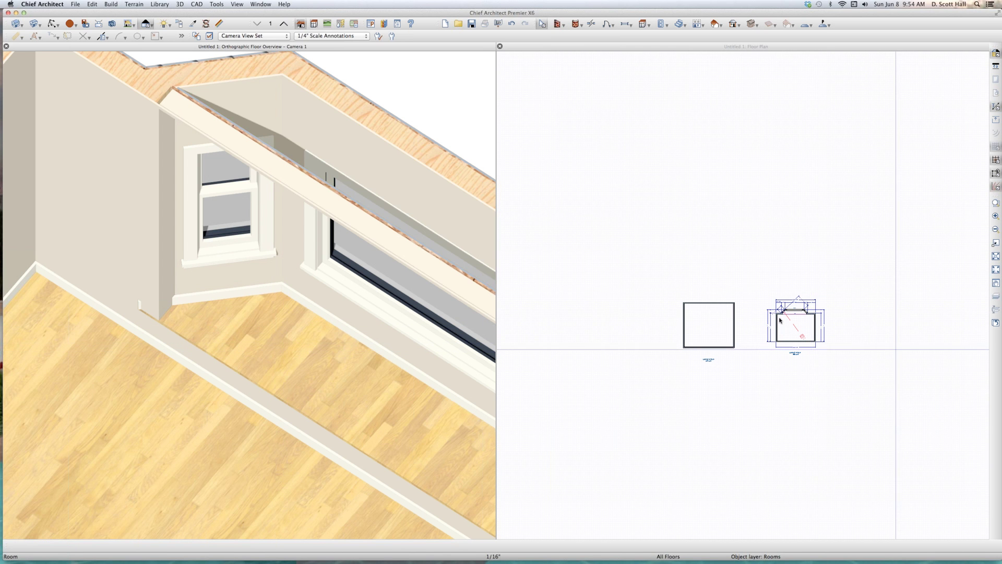
pyautogui.scroll(3, 781, 320)
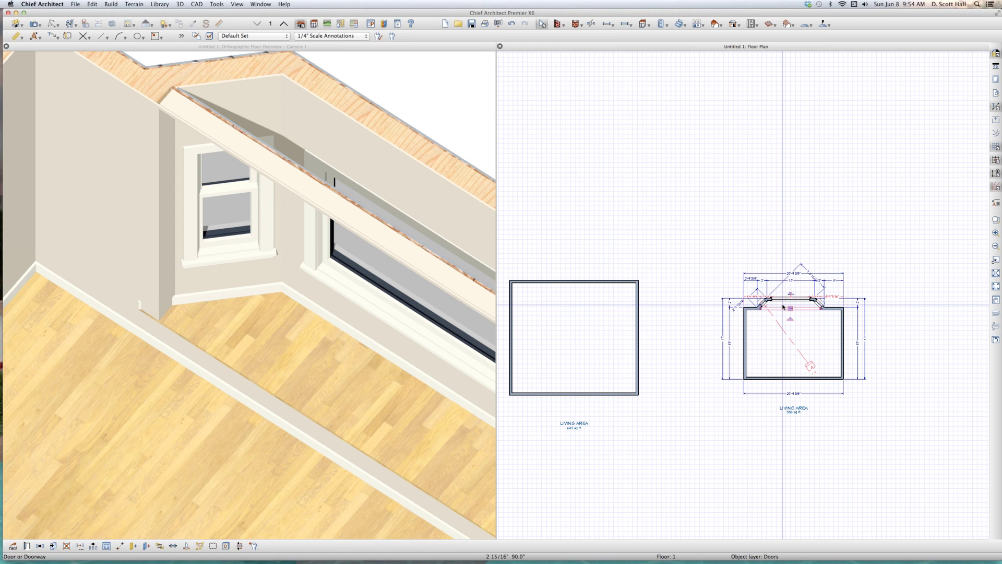
# - Turn off Use Room Default for the bay's moldings and delete its Default Base Molding profile
pyautogui.scroll(4, 780, 310)
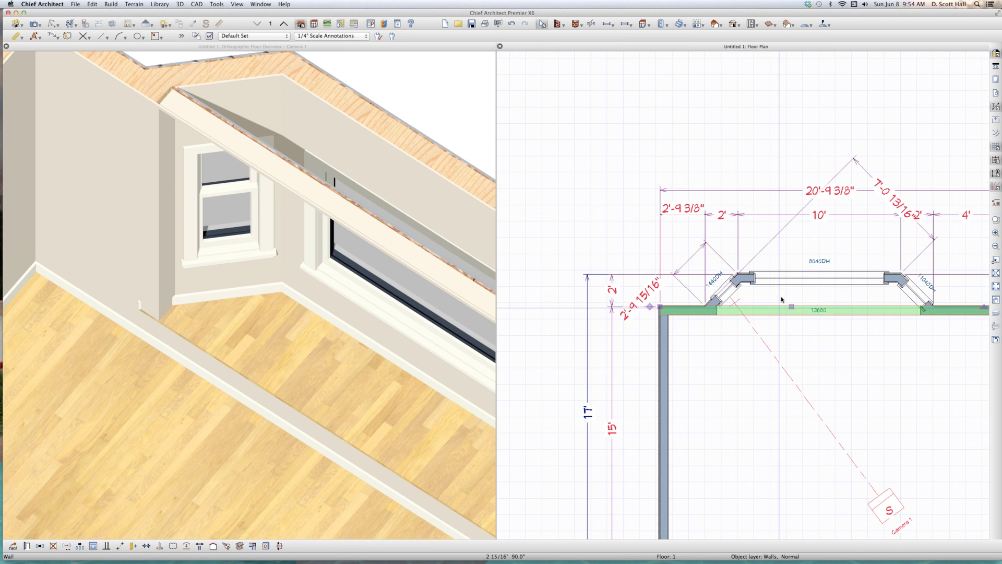
pyautogui.doubleClick(815, 301)
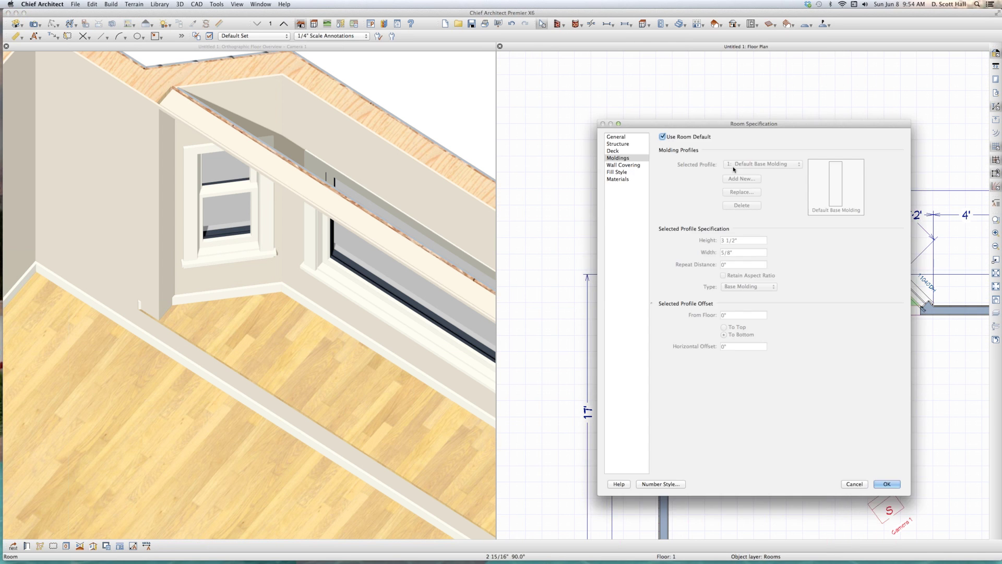
pyautogui.click(682, 137)
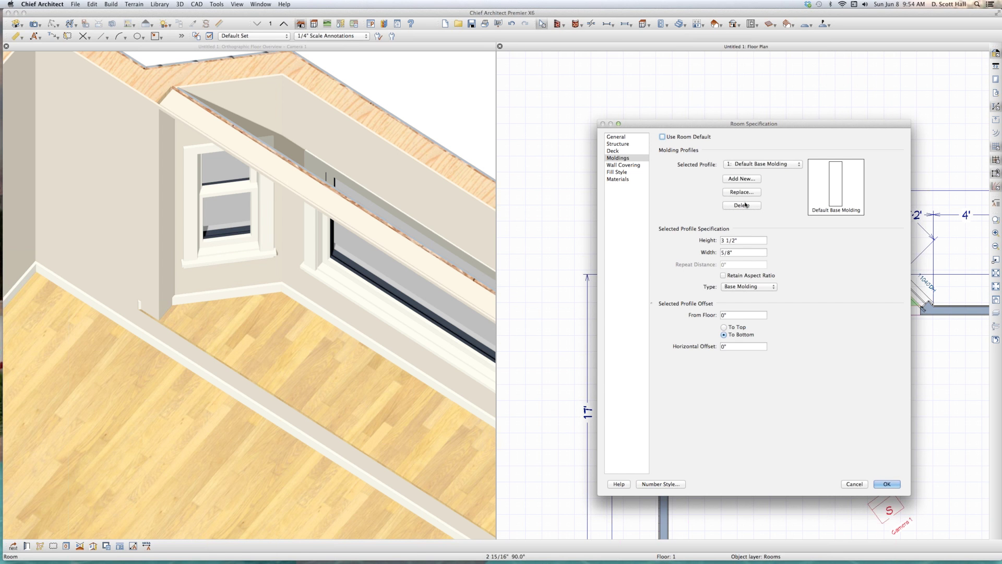
pyautogui.click(747, 205)
pyautogui.press('Return')
# - Examine the corner where the bay opening, raised floor and main room's baseboard meet in the 3D overview
pyautogui.click(103, 295)
pyautogui.scroll(3, 120, 297)
pyautogui.scroll(-5, 241, 337)
pyautogui.press('Escape')
pyautogui.scroll(3, 252, 332)
pyautogui.scroll(-3, 254, 334)
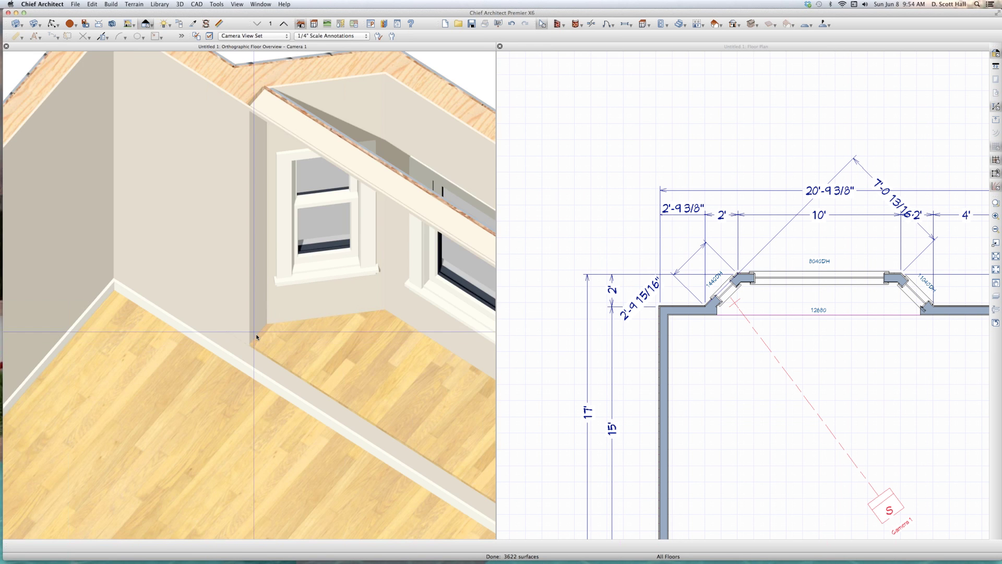
pyautogui.scroll(2, 256, 334)
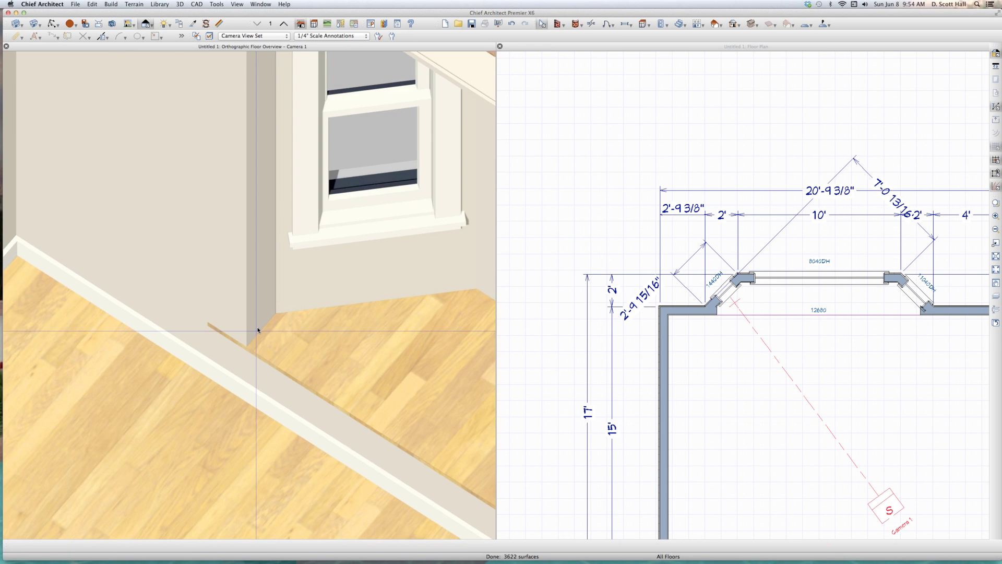
pyautogui.scroll(-2, 257, 333)
pyautogui.scroll(3, 257, 332)
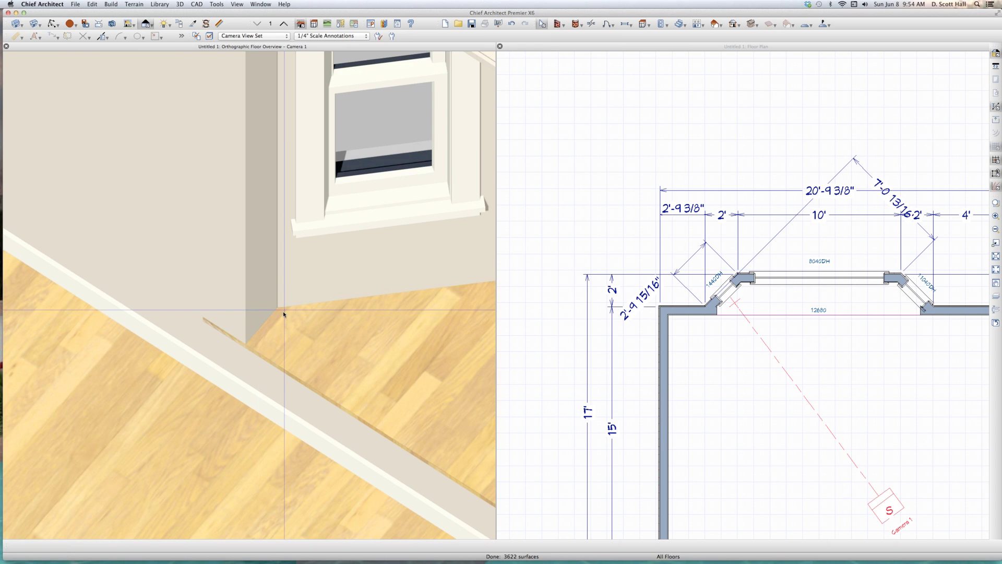
pyautogui.scroll(-3, 283, 311)
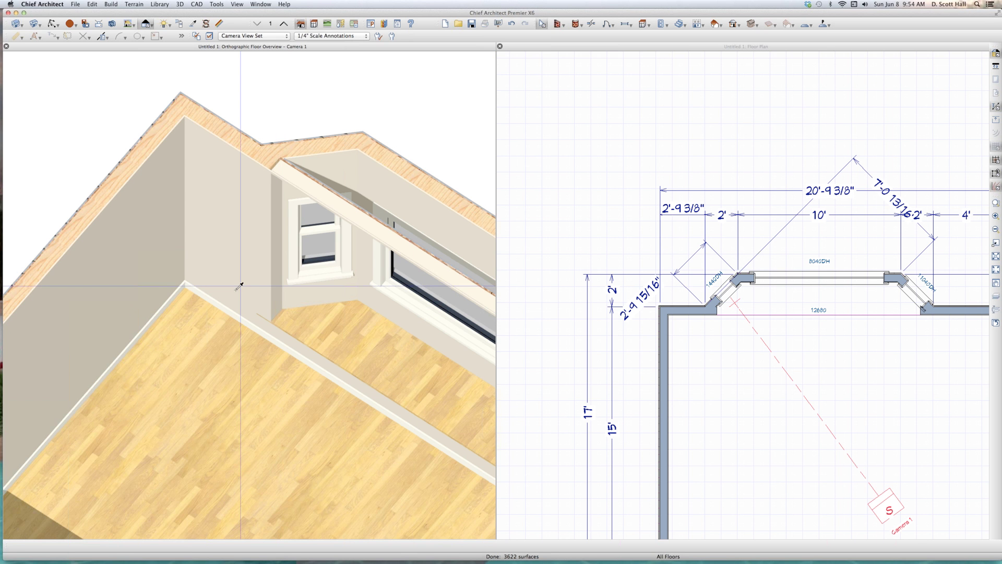
# - Pick up the wall's drywall material and apply it to the raised bay floor in the 3D overview
pyautogui.click(240, 286)
pyautogui.scroll(2, 305, 336)
pyautogui.click(299, 333)
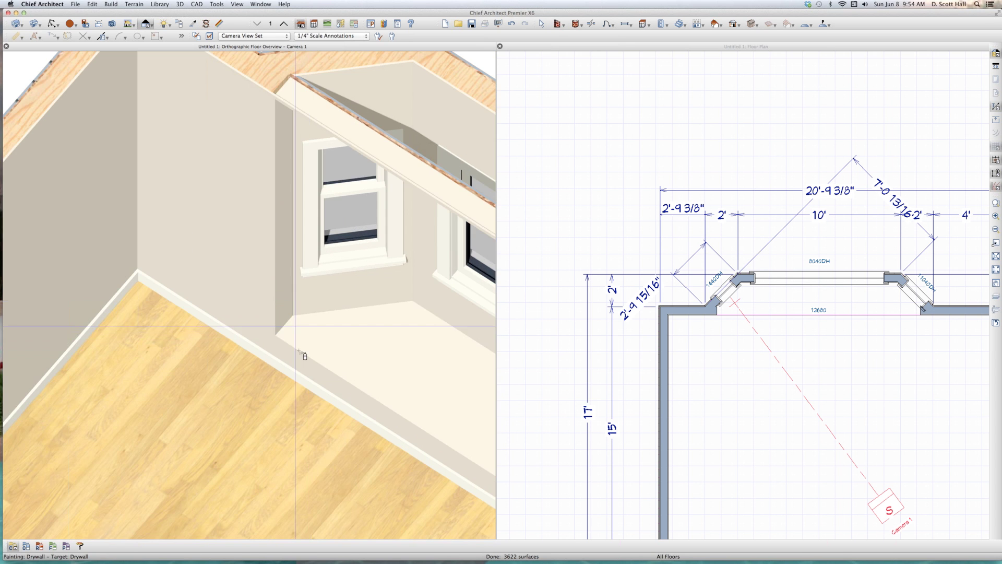
pyautogui.press('space')
pyautogui.scroll(-3, 299, 345)
pyautogui.scroll(3, 343, 284)
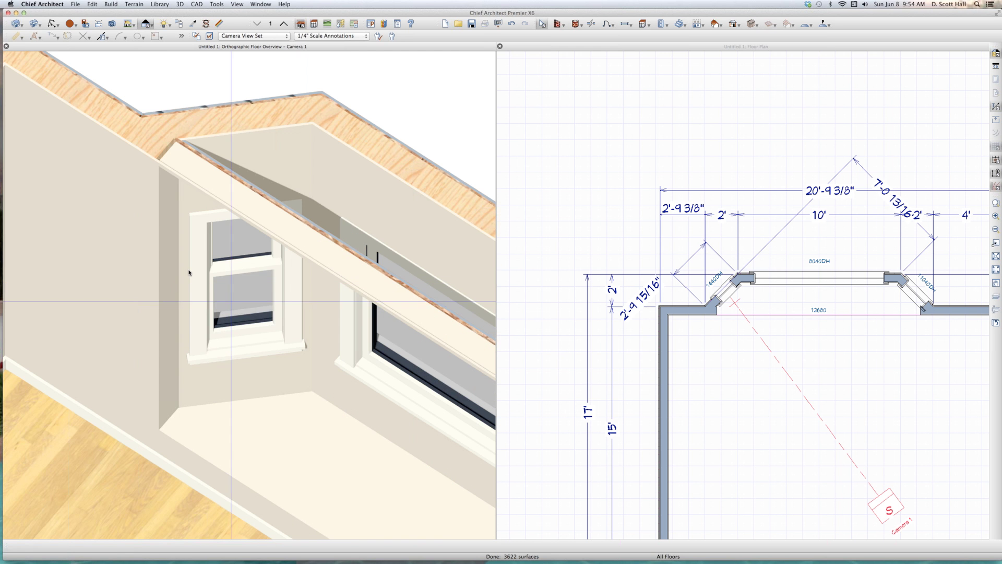
pyautogui.scroll(-2, 207, 267)
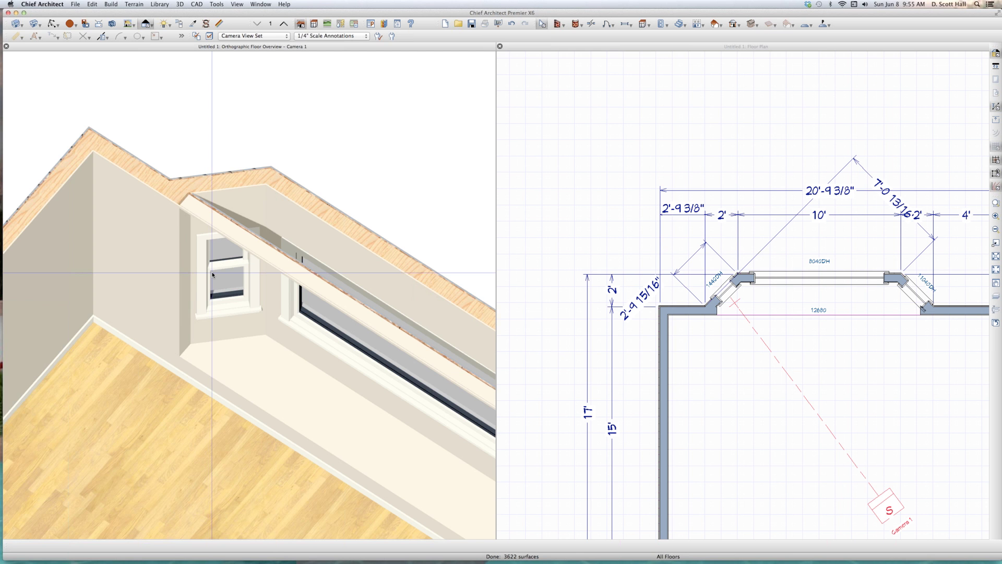
pyautogui.scroll(-4, 265, 261)
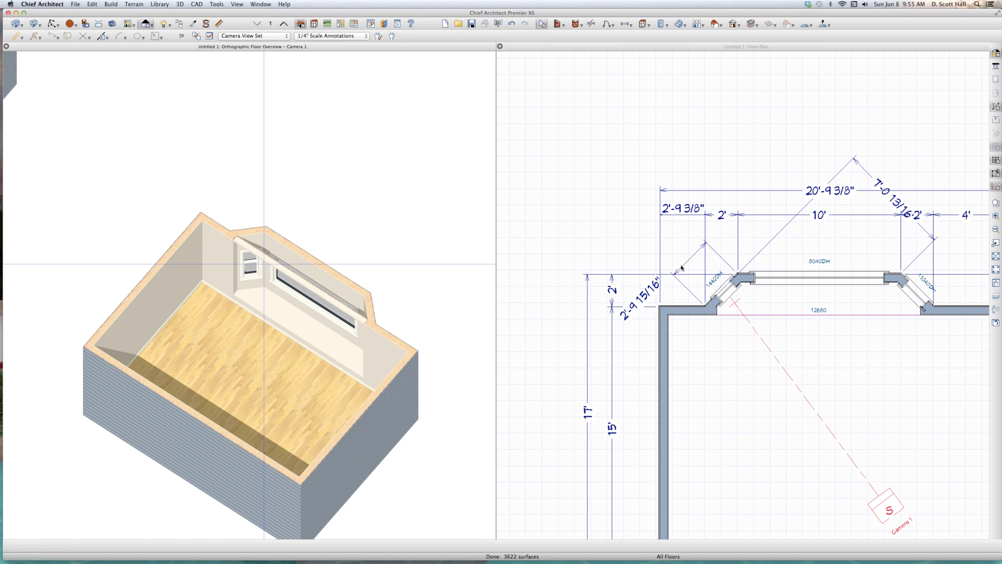
# - Build automatic roof planes for the plan with the Build Roof settings
pyautogui.click(673, 257)
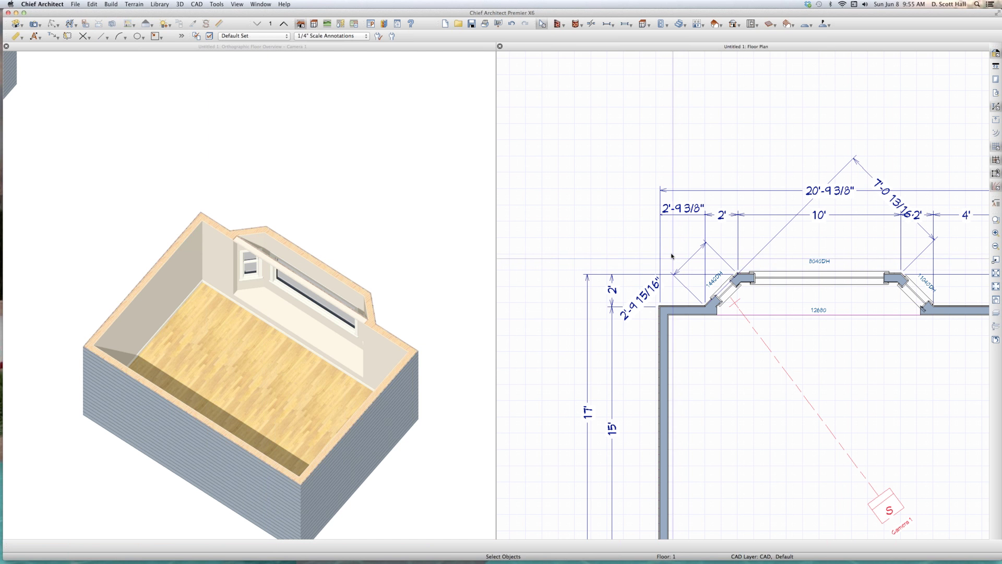
pyautogui.scroll(-5, 672, 255)
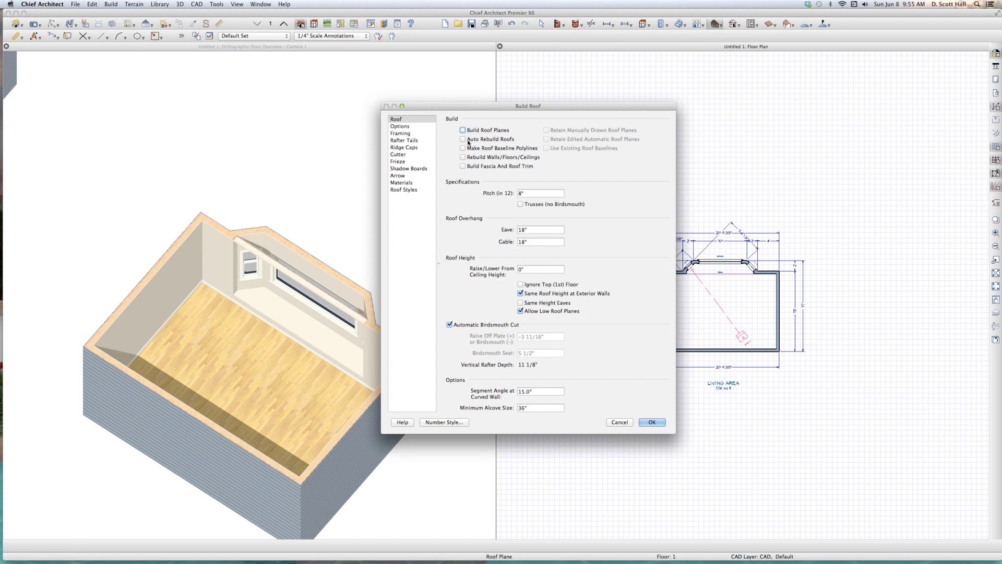
pyautogui.click(463, 130)
pyautogui.press('Return')
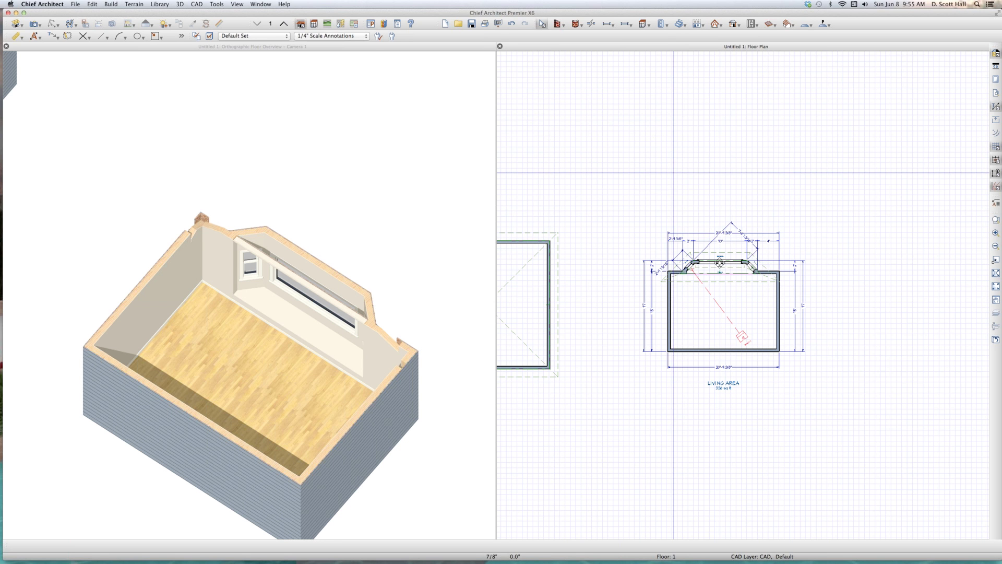
# - Create a full exterior overview of both buildings and tile it with the floor plan and interior overview
pyautogui.press('F10')
pyautogui.moveTo(616, 227); pyautogui.dragTo(590, 289)
pyautogui.scroll(5, 590, 289)
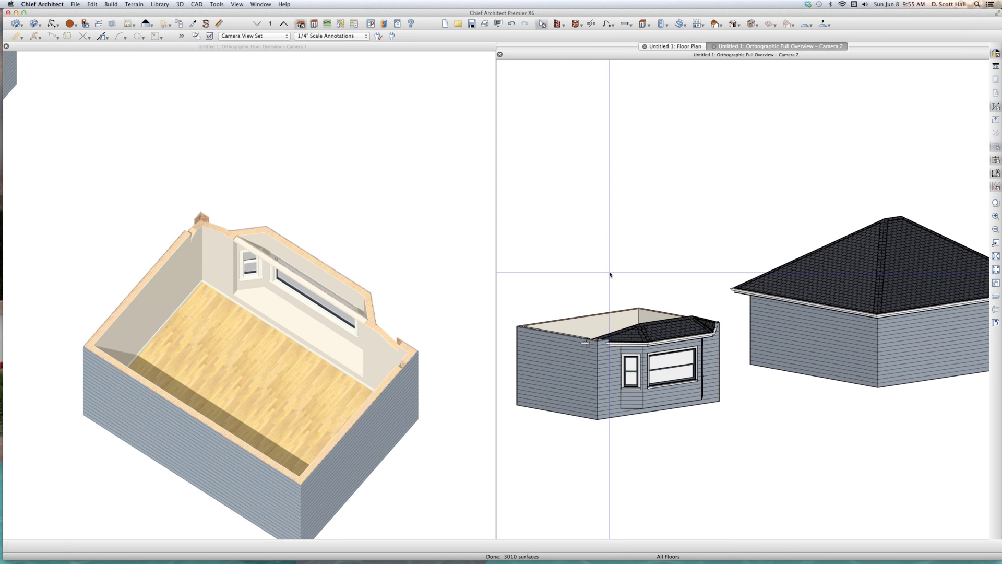
pyautogui.hotkey('shift', 'F4')
# - Turn on Roof Over This Room in the structure settings of the main living area
pyautogui.click(460, 242)
pyautogui.scroll(3, 463, 241)
pyautogui.click(522, 188)
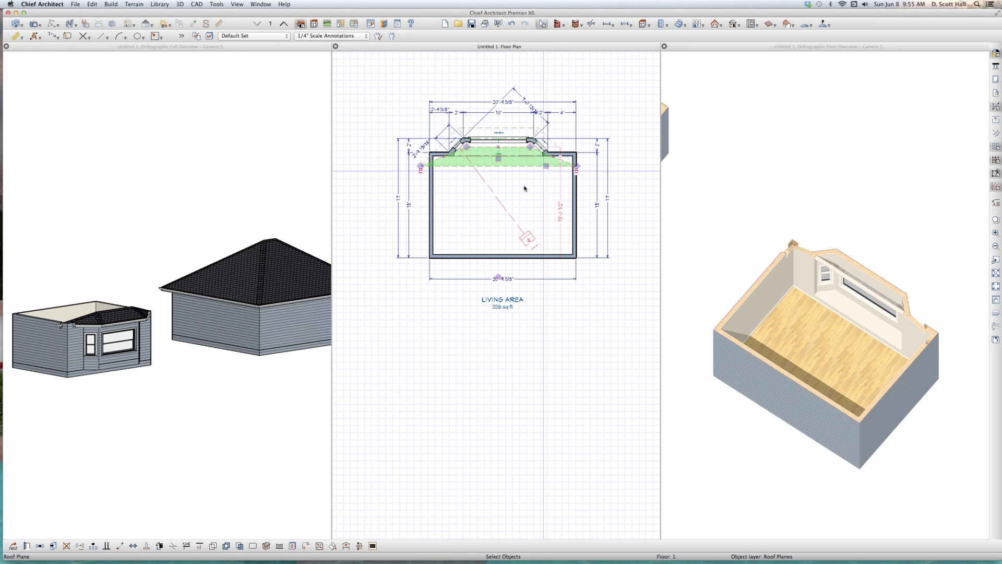
pyautogui.doubleClick(515, 192)
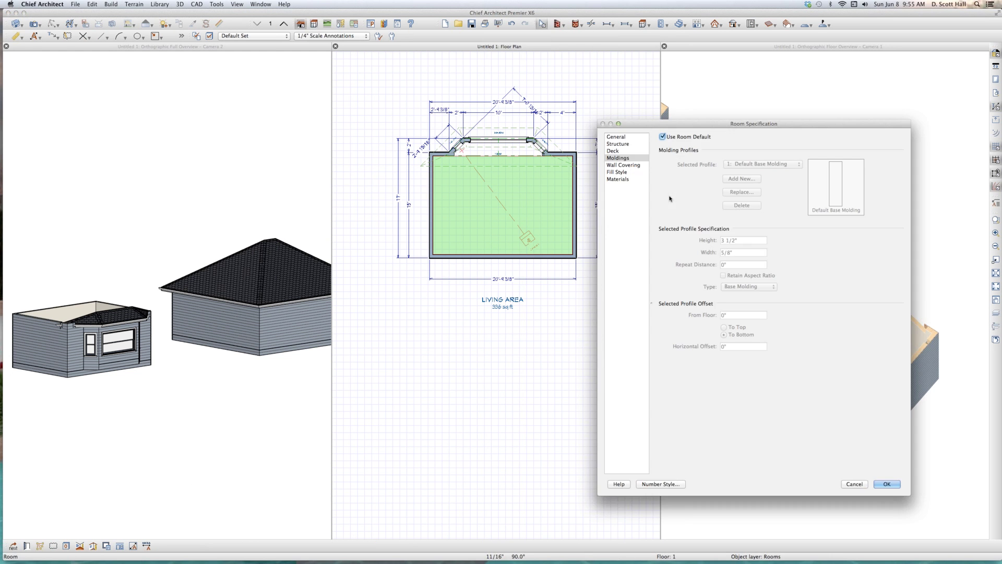
pyautogui.click(617, 137)
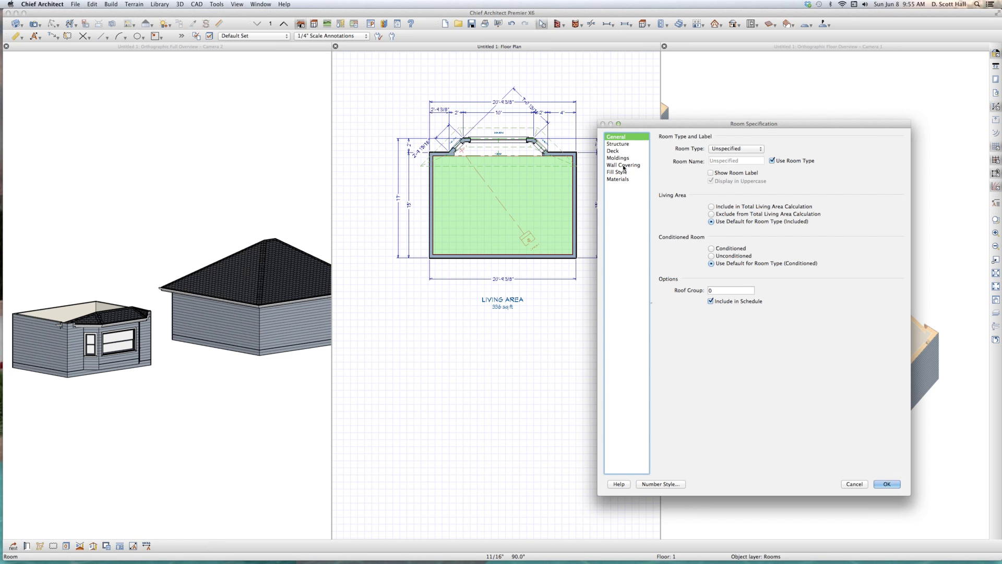
pyautogui.click(618, 144)
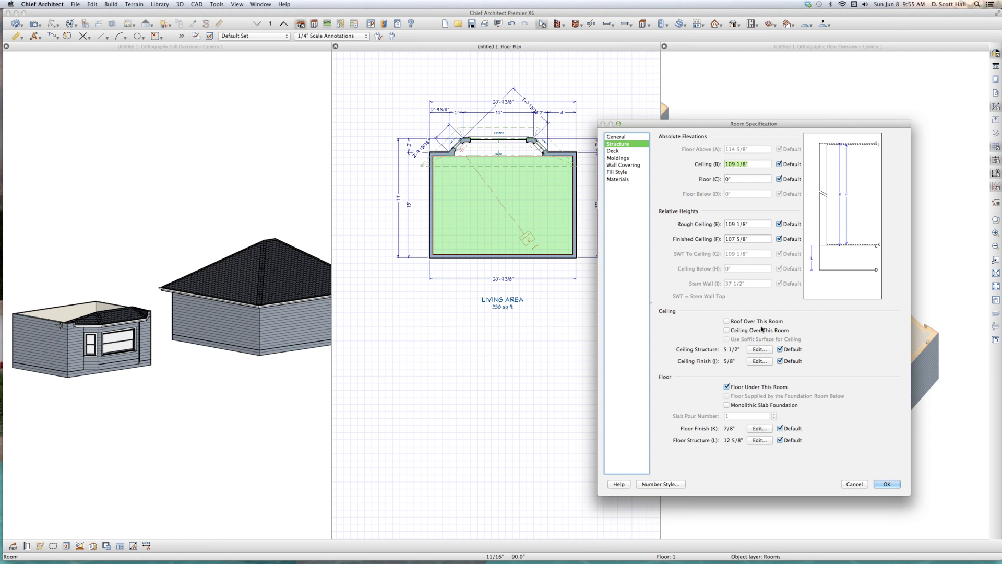
pyautogui.click(756, 322)
pyautogui.press('Return')
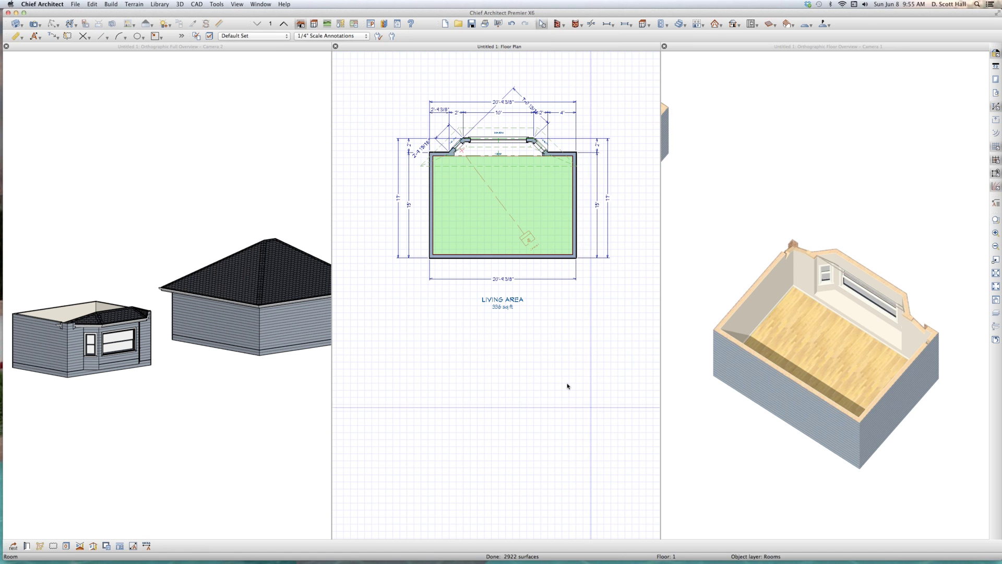
# - Rebuild the automatic roof planes so the main living area is included
pyautogui.click(719, 25)
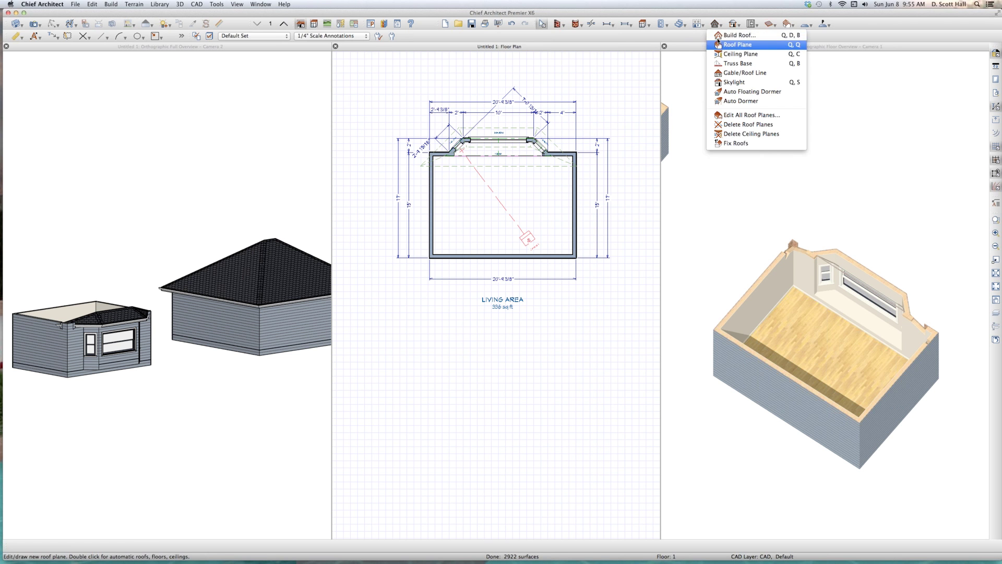
pyautogui.click(733, 45)
pyautogui.doubleClick(512, 136)
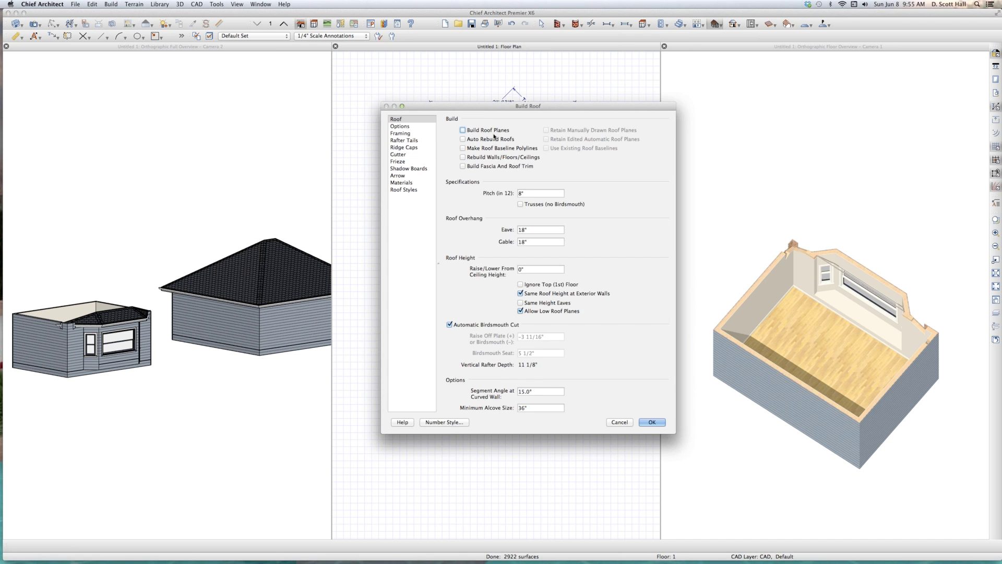
pyautogui.click(494, 131)
pyautogui.press('Return')
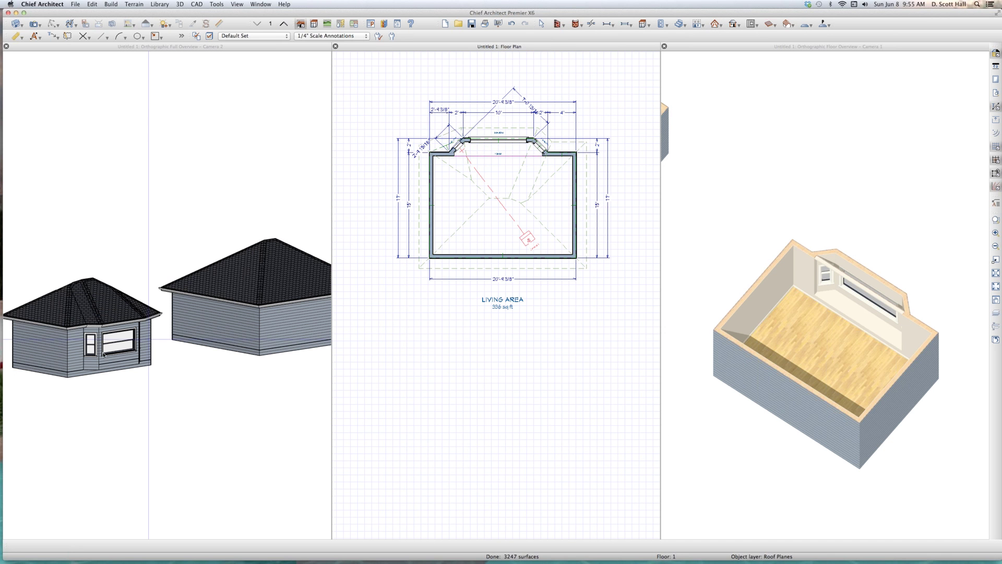
# - Try deleting the wide front bay window in the exterior overview and undo the deletion
pyautogui.scroll(5, 101, 354)
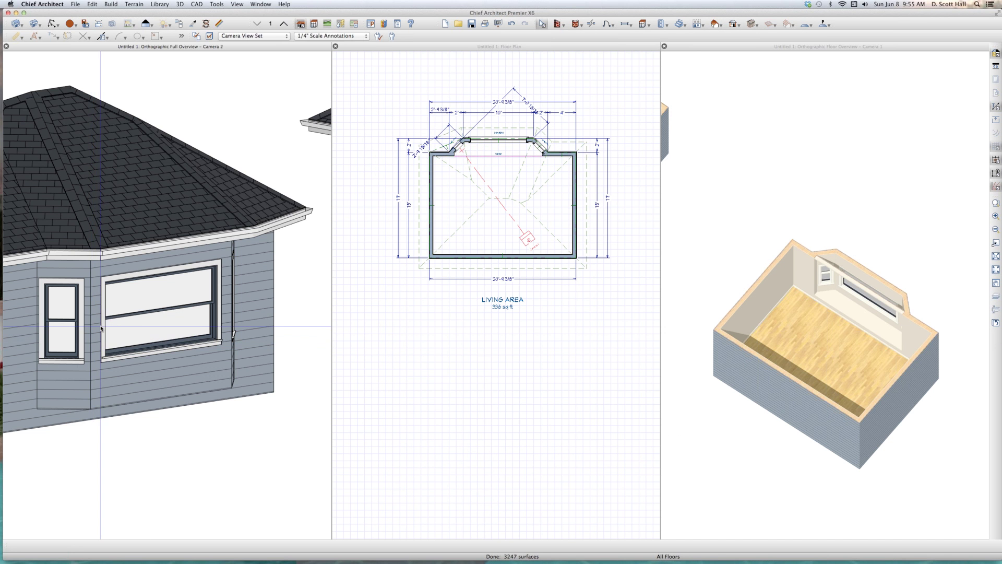
pyautogui.scroll(-3, 112, 334)
pyautogui.click(112, 340)
pyautogui.press('Delete')
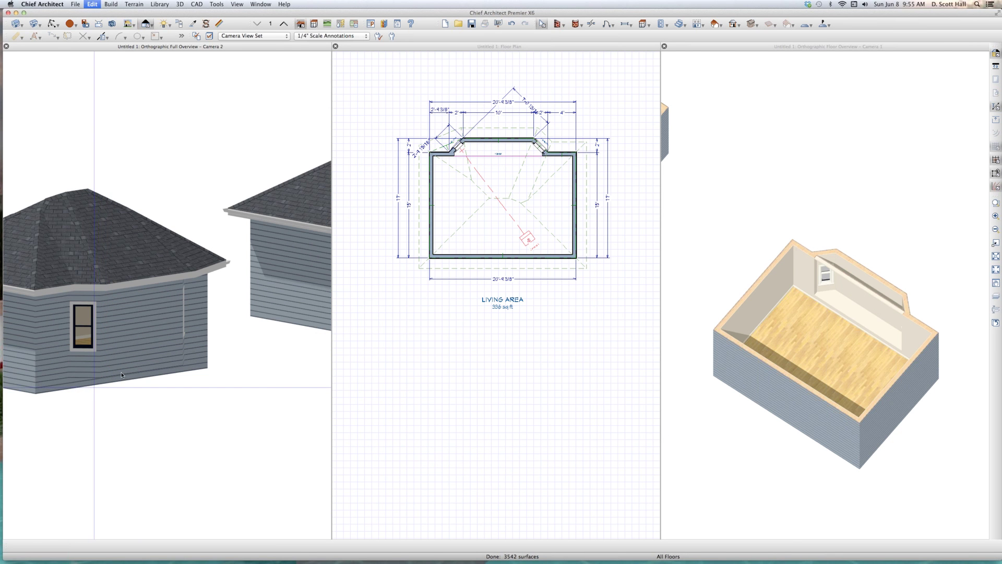
pyautogui.press('super+z')
# - Examine the bay's exterior walls, windows and roof eaves from the side in the full overview
pyautogui.click(136, 367)
pyautogui.press('o')
pyautogui.moveTo(143, 367); pyautogui.dragTo(135, 307)
pyautogui.moveTo(135, 306); pyautogui.dragTo(190, 363, button='middle')
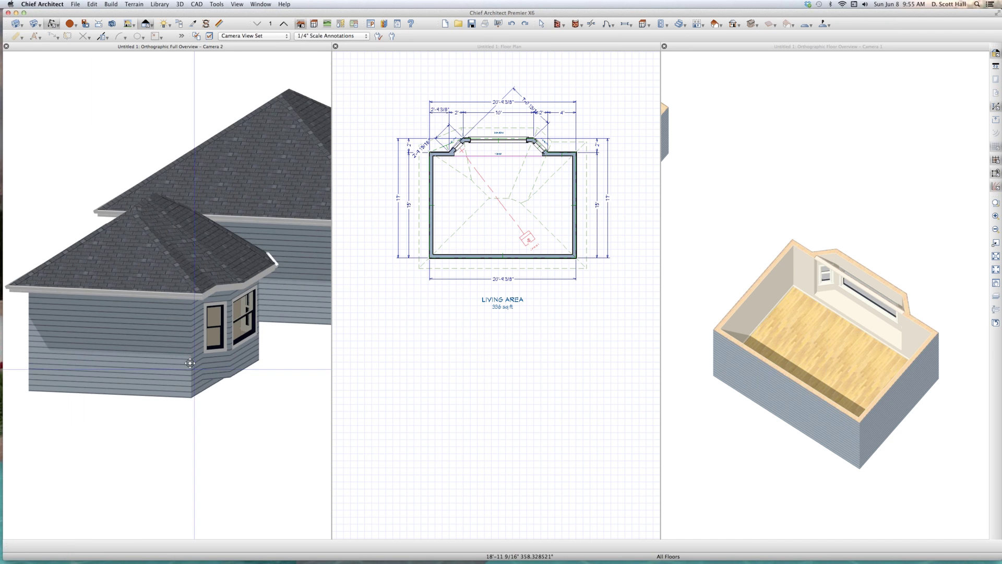
pyautogui.moveTo(190, 360); pyautogui.dragTo(190, 359)
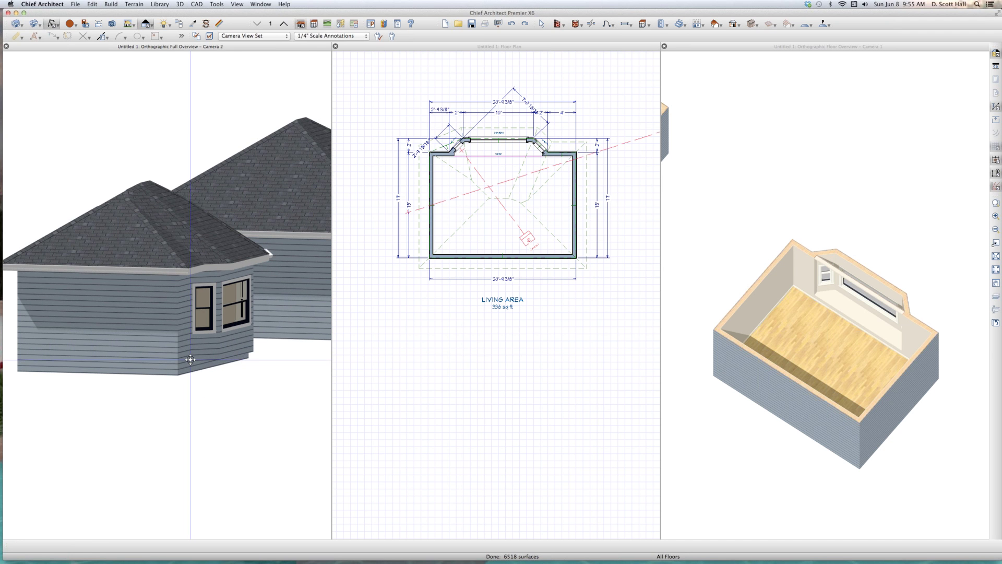
pyautogui.press('r')
pyautogui.click(555, 327)
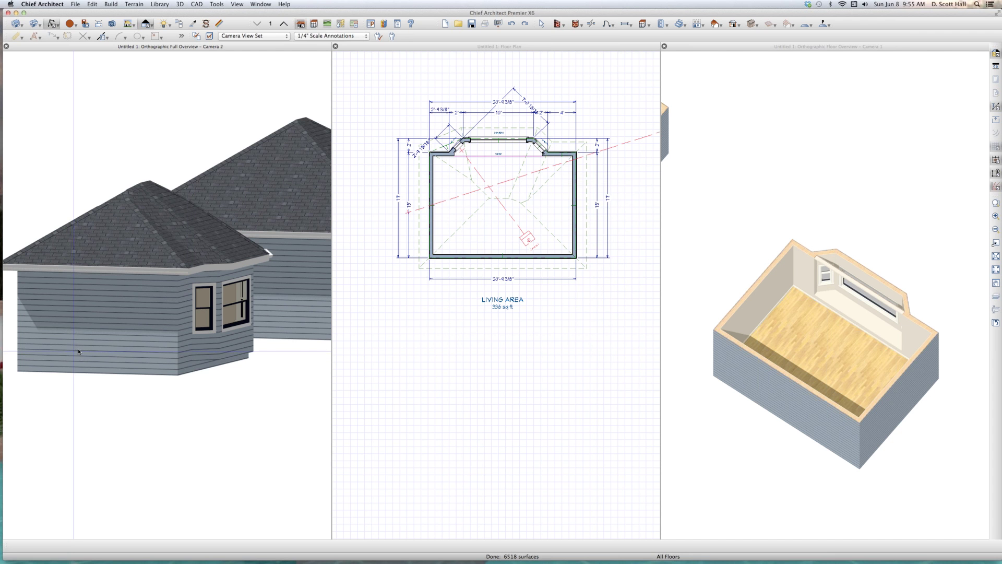
pyautogui.scroll(-3, 198, 344)
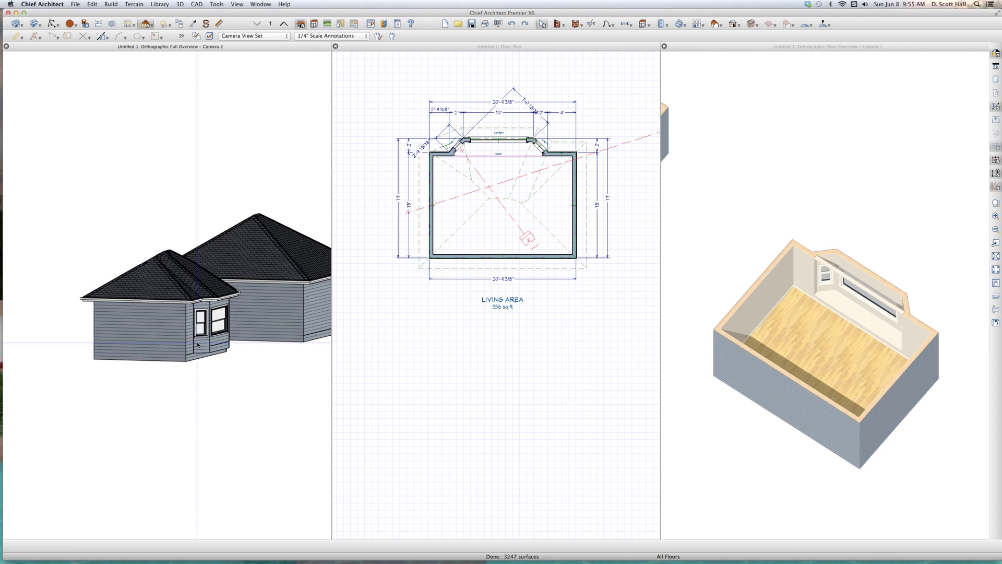
# - Close the full exterior overview and tile the floor plan beside the interior 3D overview, framing the bay corner
pyautogui.press('super+w')
pyautogui.click(376, 357)
pyautogui.click(746, 328)
pyautogui.click(790, 230)
pyautogui.scroll(5, 748, 277)
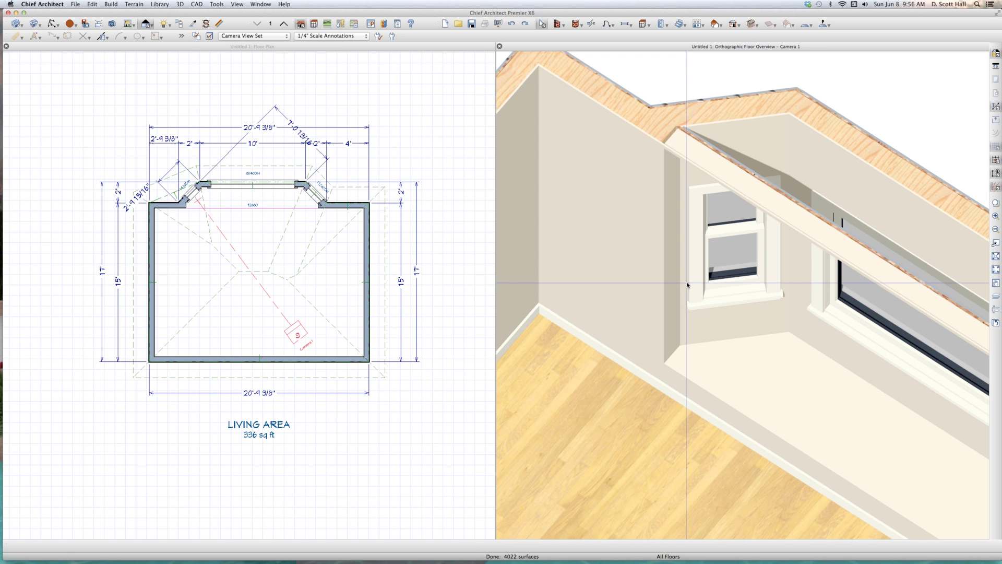
# - Slide the narrow angled bay window along its wall toward the doorway corner in the floor plan
pyautogui.click(174, 226)
pyautogui.scroll(5, 171, 203)
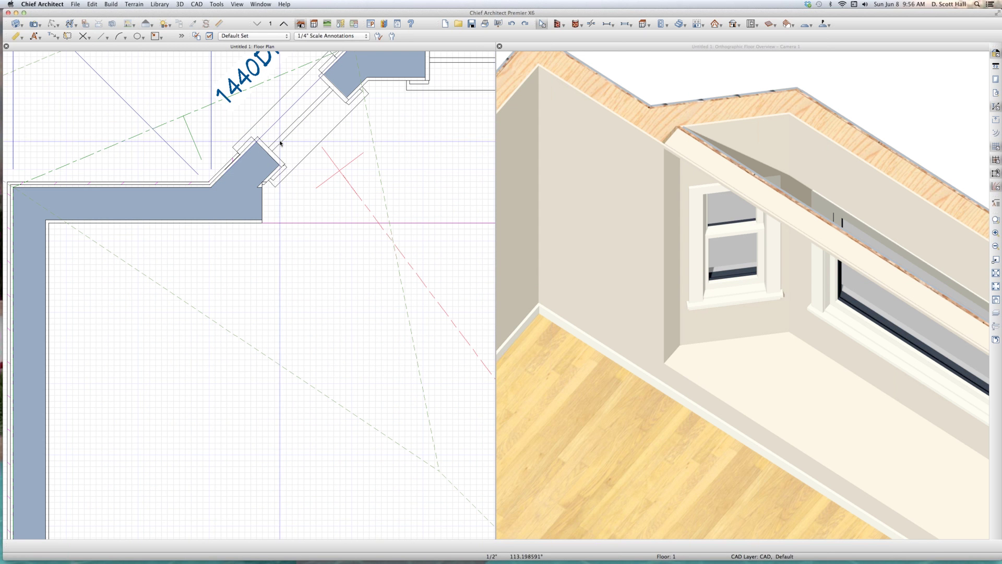
pyautogui.click(265, 157)
pyautogui.moveTo(265, 156)
pyautogui.mouseDown()
pyautogui.moveTo(265, 185)
pyautogui.moveTo(252, 161)
pyautogui.mouseUp()
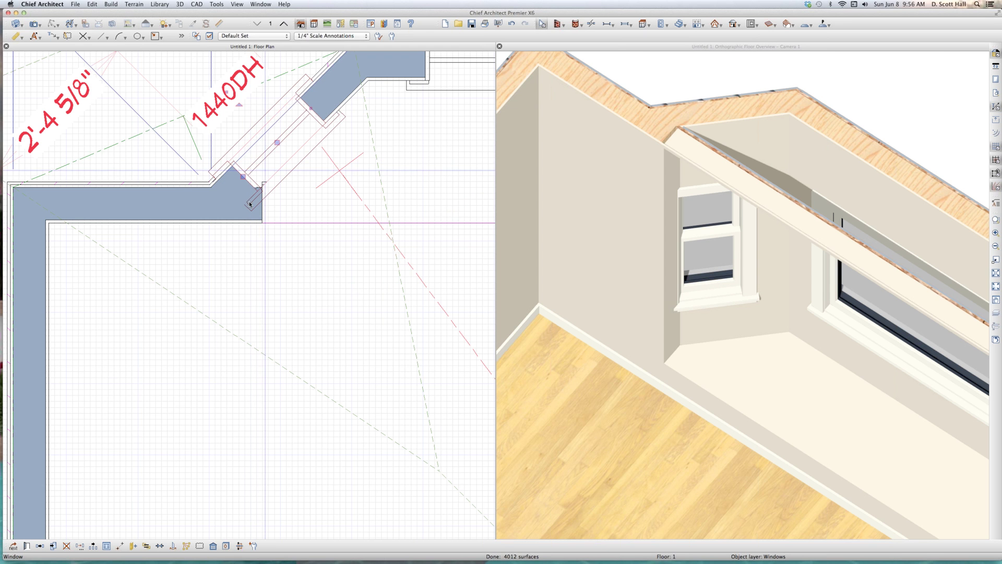
# - Narrow the angled bay window to 1340DH by pulling in its edge beside the doorway corner
pyautogui.scroll(2, 248, 157)
pyautogui.moveTo(249, 158); pyautogui.dragTo(255, 158)
pyautogui.scroll(-3, 159, 268)
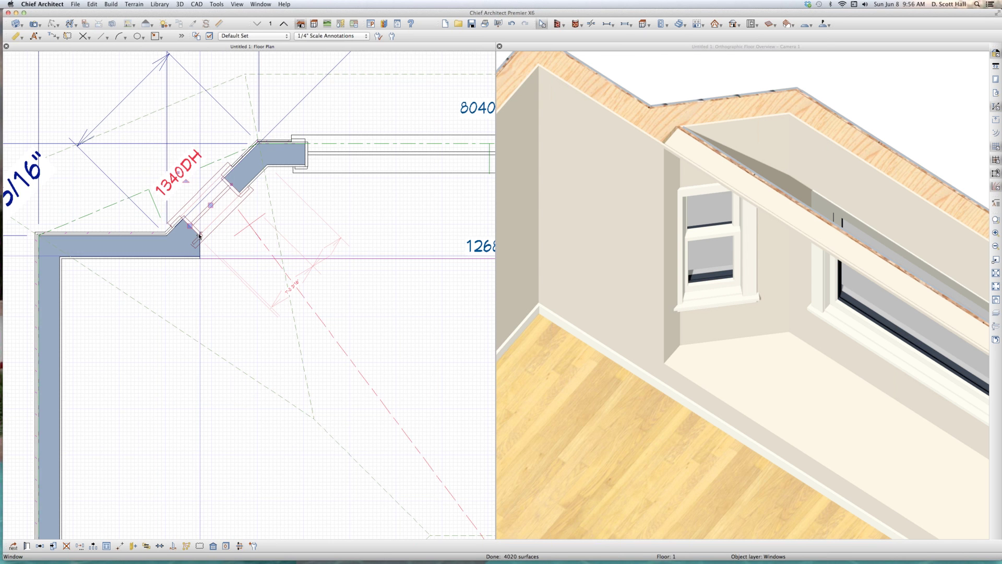
# - Widen the angled bay window to 1940DH by extending its edge toward the bay's front corner
pyautogui.scroll(3, 200, 256)
pyautogui.scroll(-4, 174, 263)
pyautogui.moveTo(199, 225); pyautogui.dragTo(208, 220)
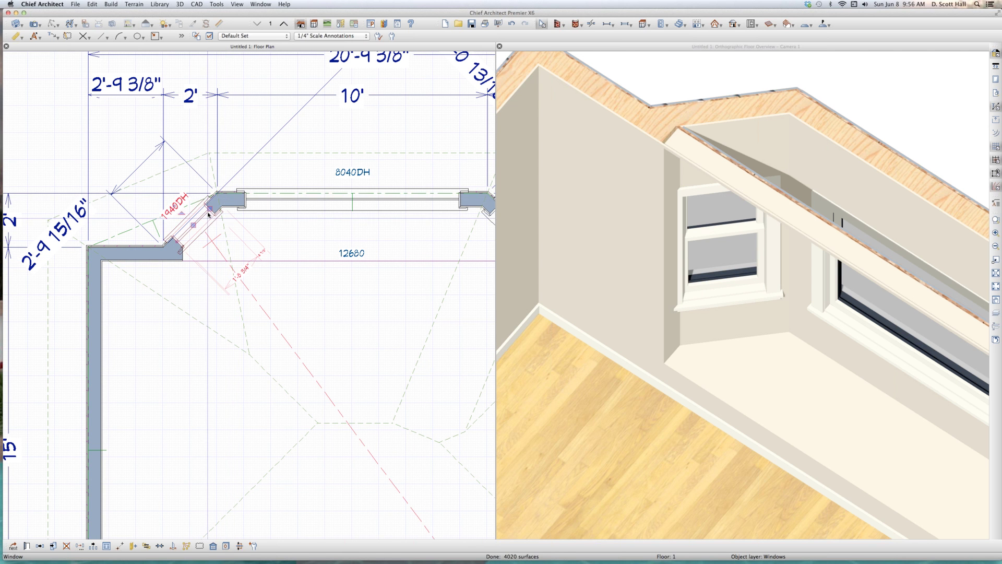
pyautogui.scroll(3, 209, 220)
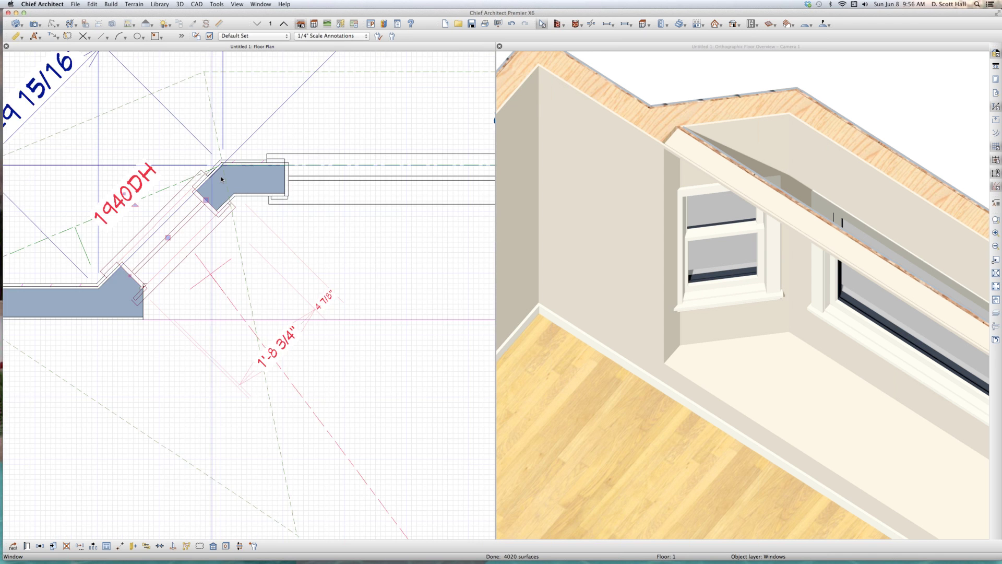
# - Override the default trimmer count in the angled bay window's framing settings and try setting it to 0
pyautogui.scroll(2, 216, 173)
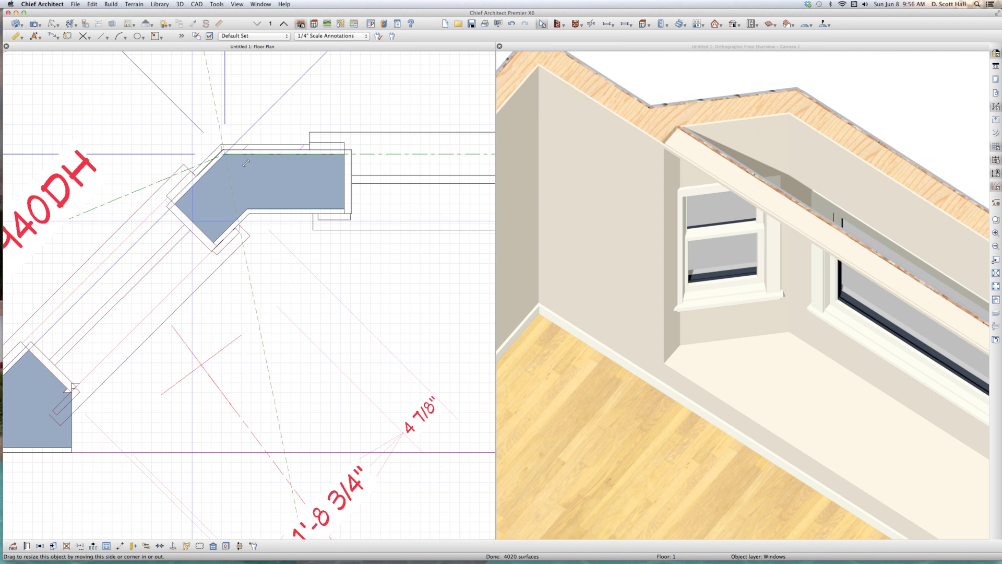
pyautogui.scroll(-3, 226, 205)
pyautogui.click(192, 228)
pyautogui.doubleClick(192, 228)
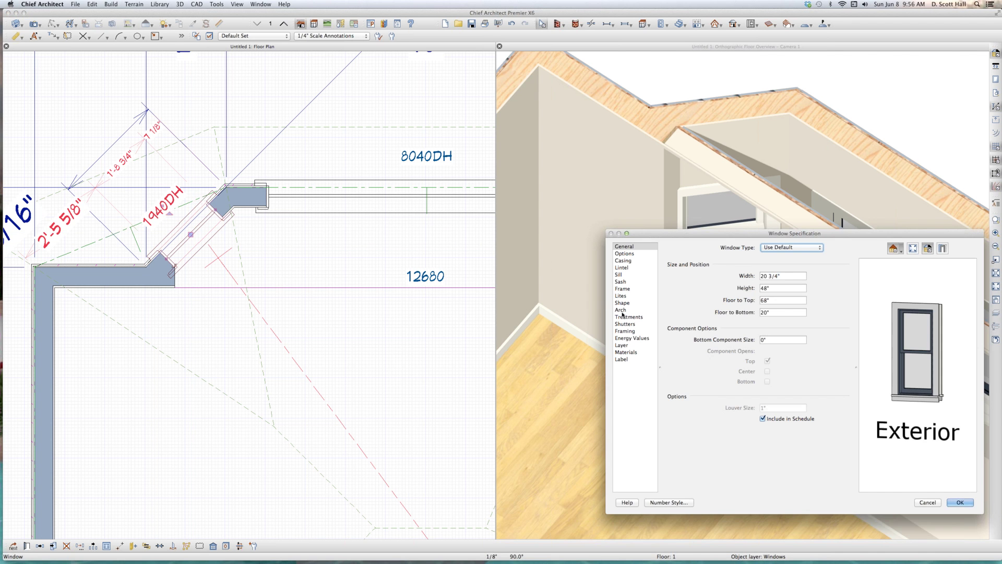
pyautogui.click(627, 289)
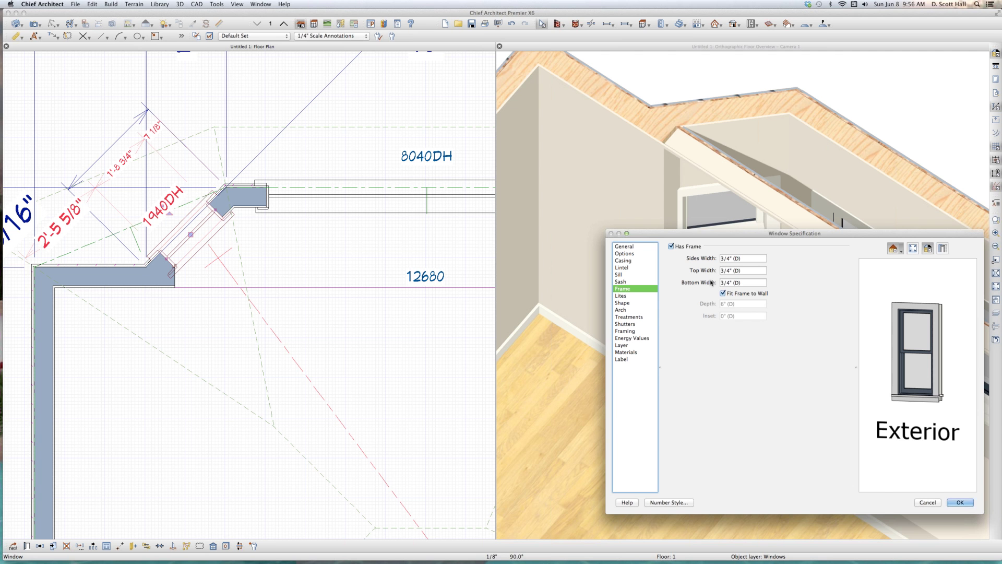
pyautogui.click(626, 331)
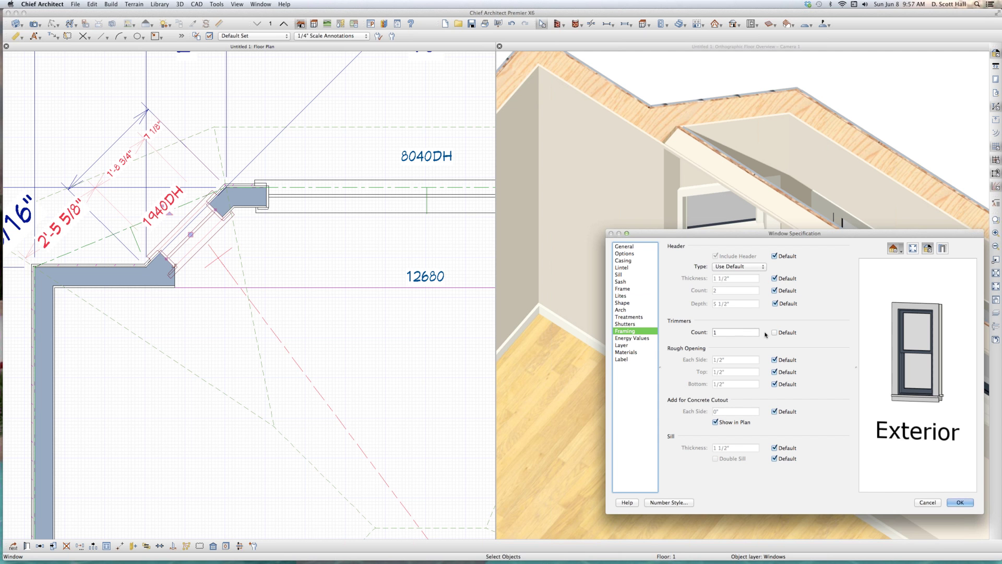
pyautogui.press('Tab')
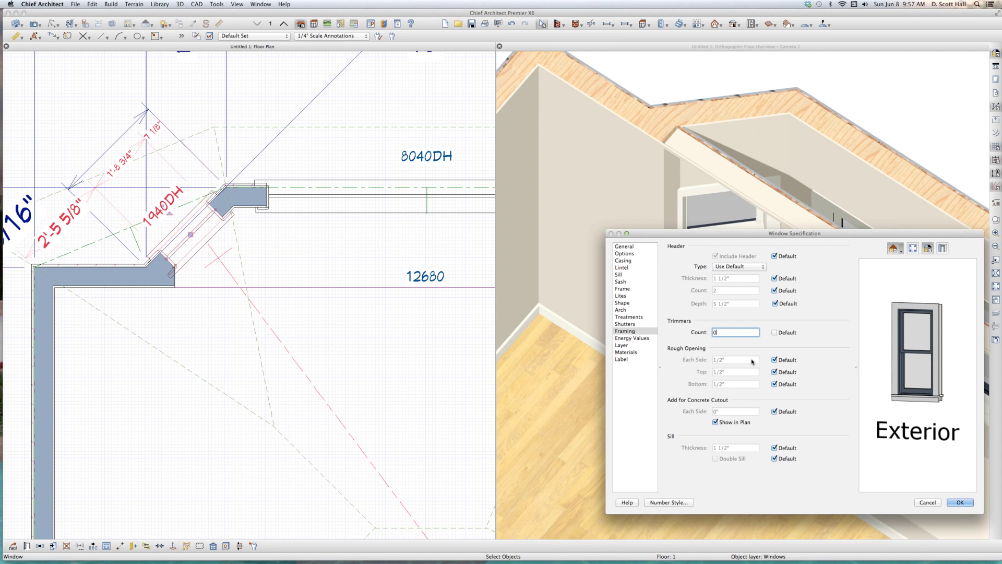
pyautogui.press('Return')
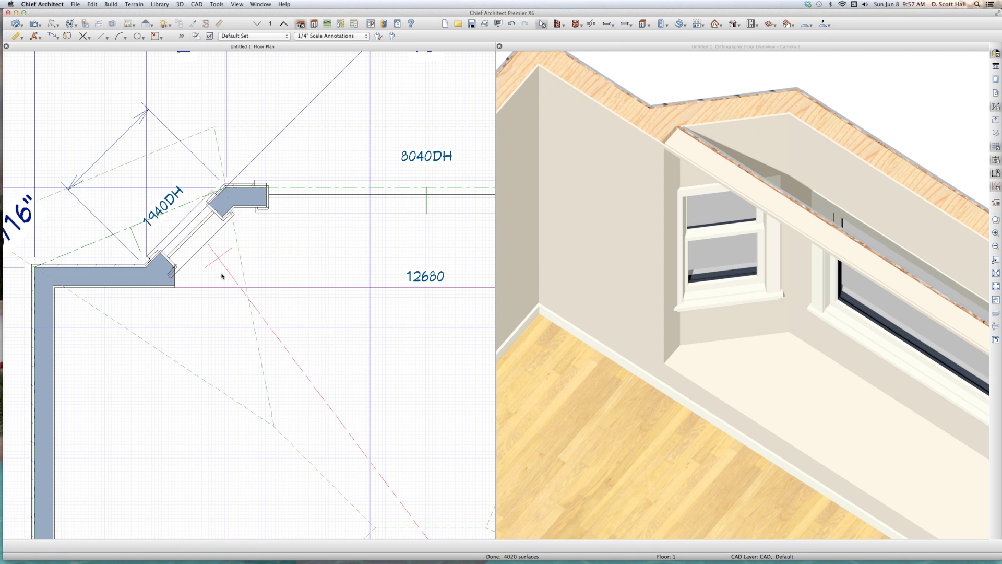
# - Try to widen the angled bay window by extending its edge further toward the bay's front corner
pyautogui.click(369, 329)
pyautogui.scroll(2, 176, 209)
pyautogui.click(176, 209)
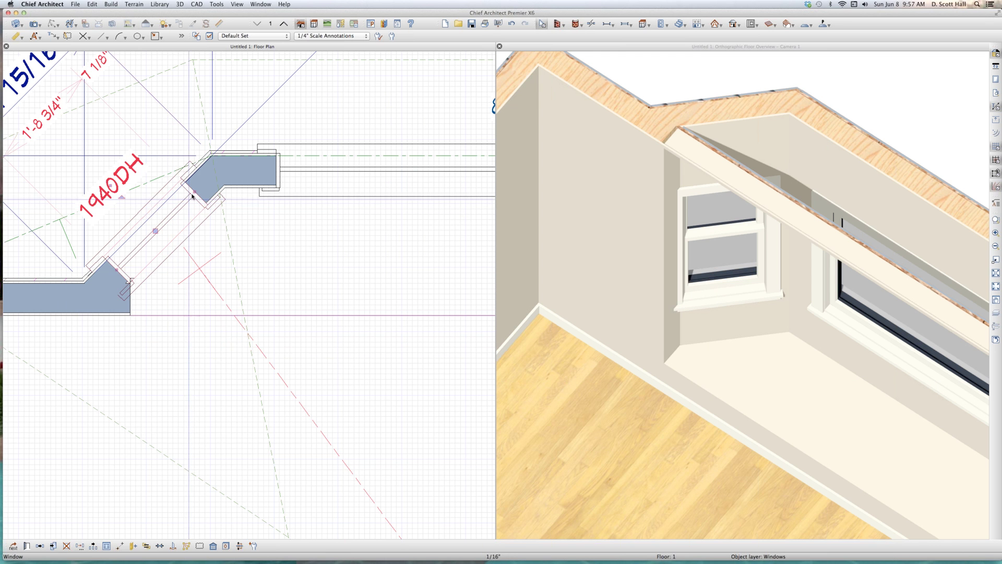
pyautogui.moveTo(201, 174); pyautogui.dragTo(286, 253)
pyautogui.click(306, 167)
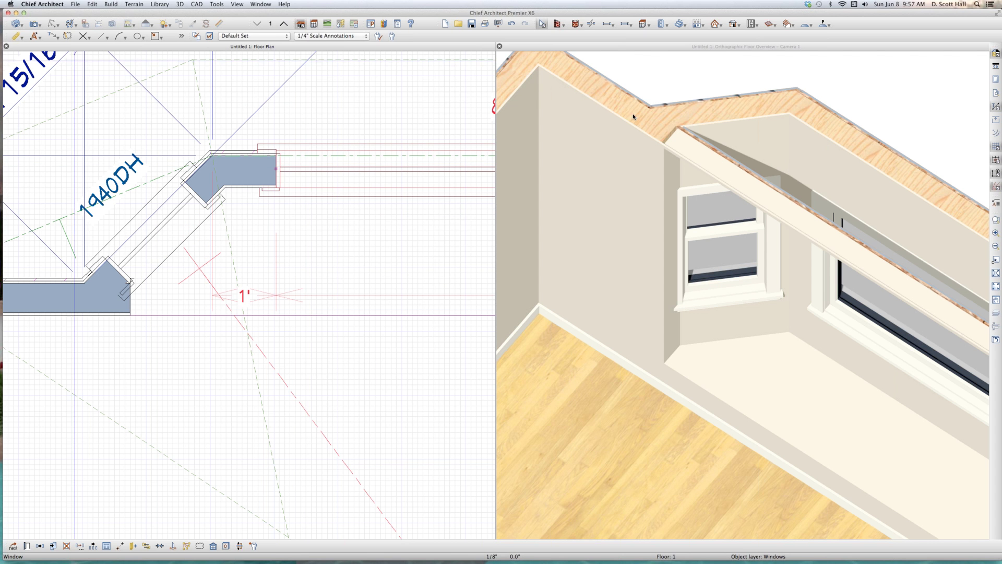
pyautogui.click(441, 113)
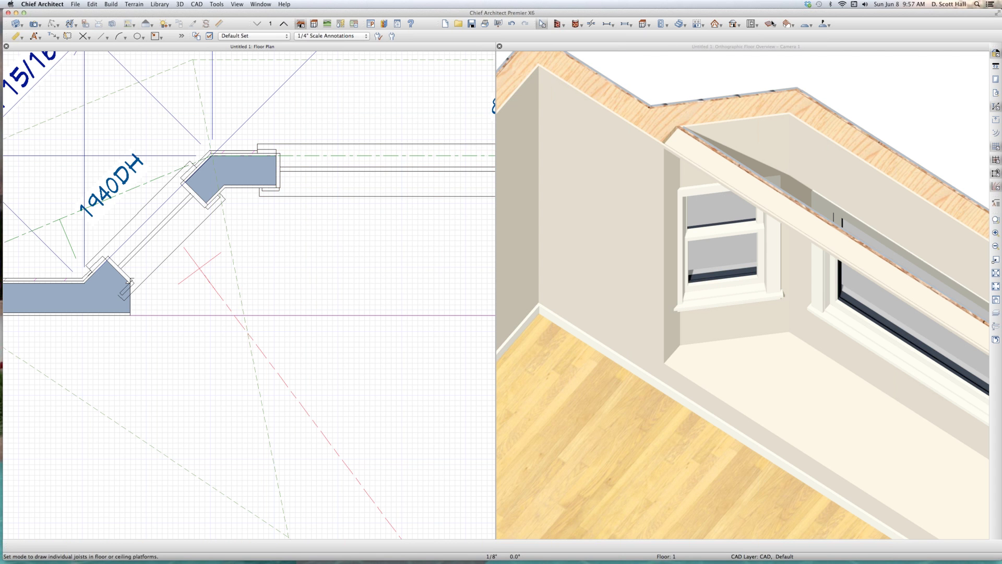
# - Turn on automatic building of wall framing in the framing defaults
pyautogui.doubleClick(769, 24)
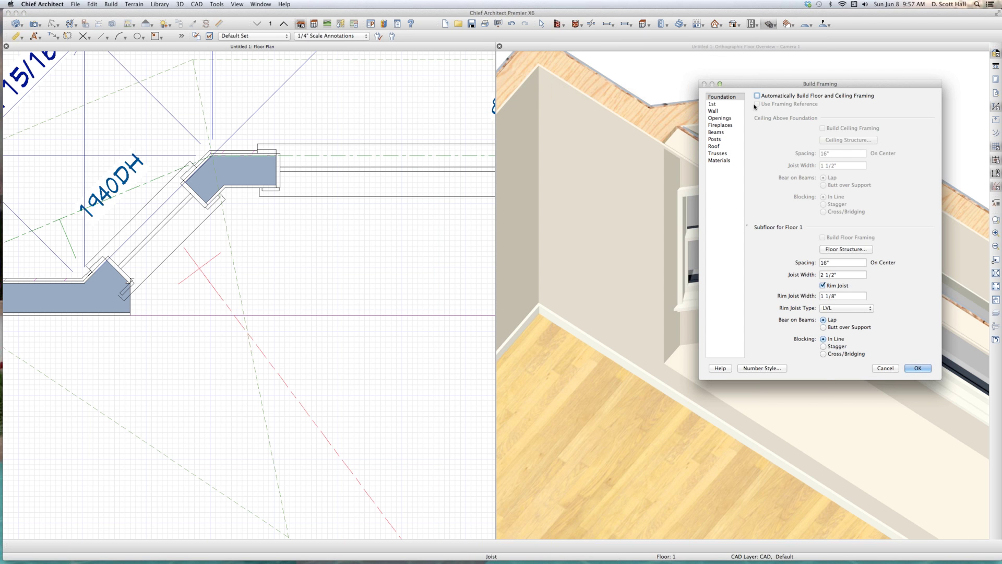
pyautogui.click(713, 111)
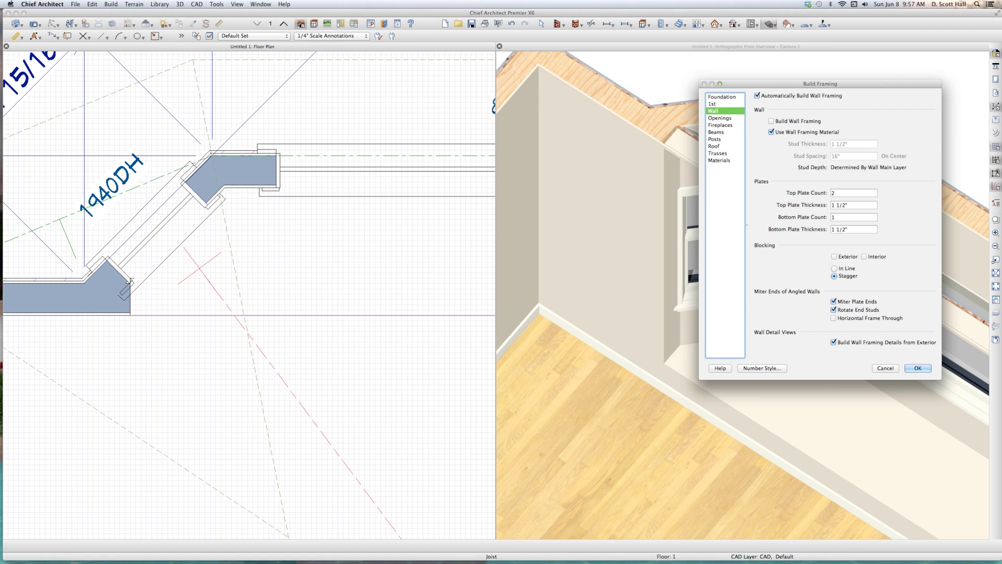
pyautogui.press('Return')
# - Display the "Framing, Wall" layer in the floor plan and check the studs around the angled bay window's corners
pyautogui.write('l')
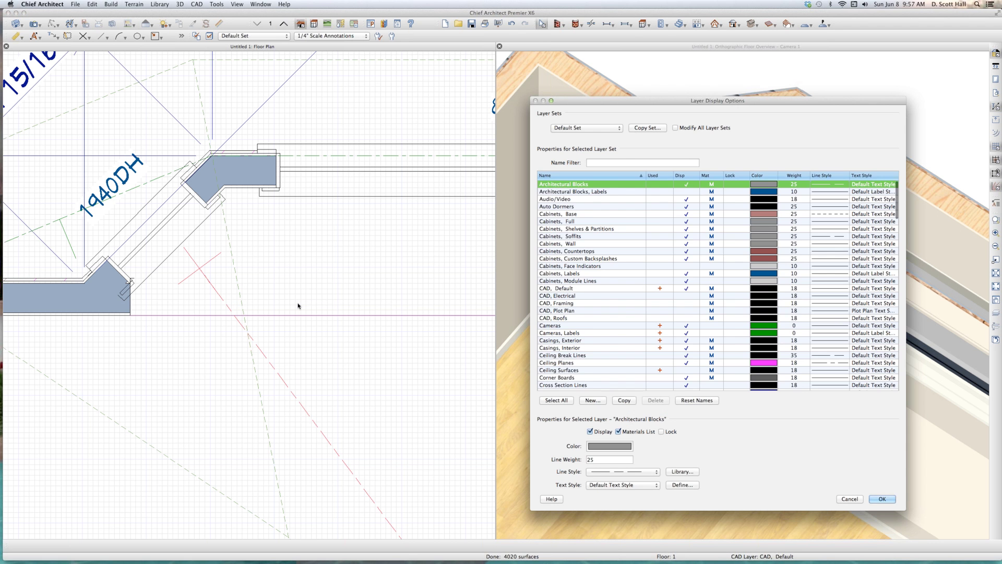
pyautogui.write('fr')
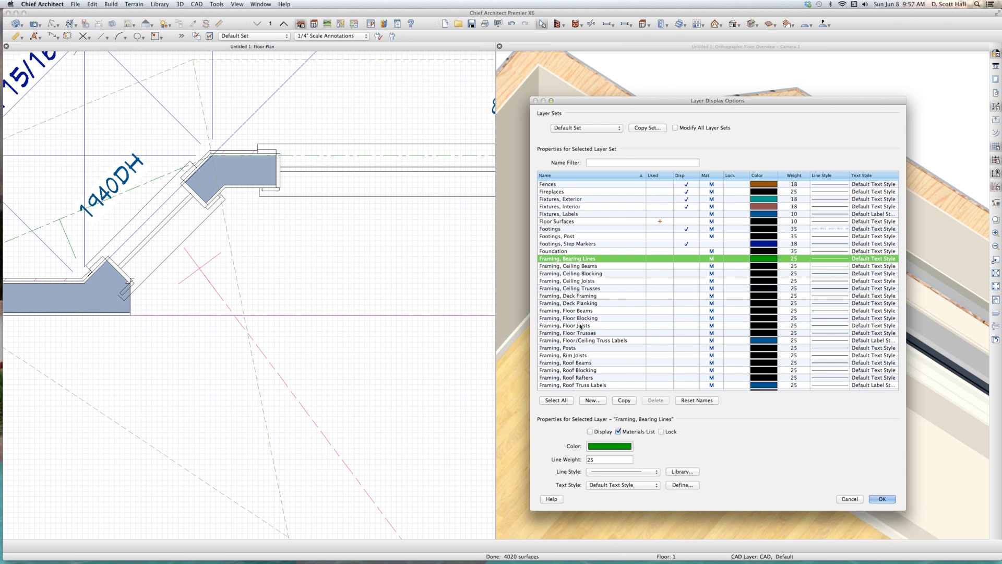
pyautogui.scroll(-5, 579, 328)
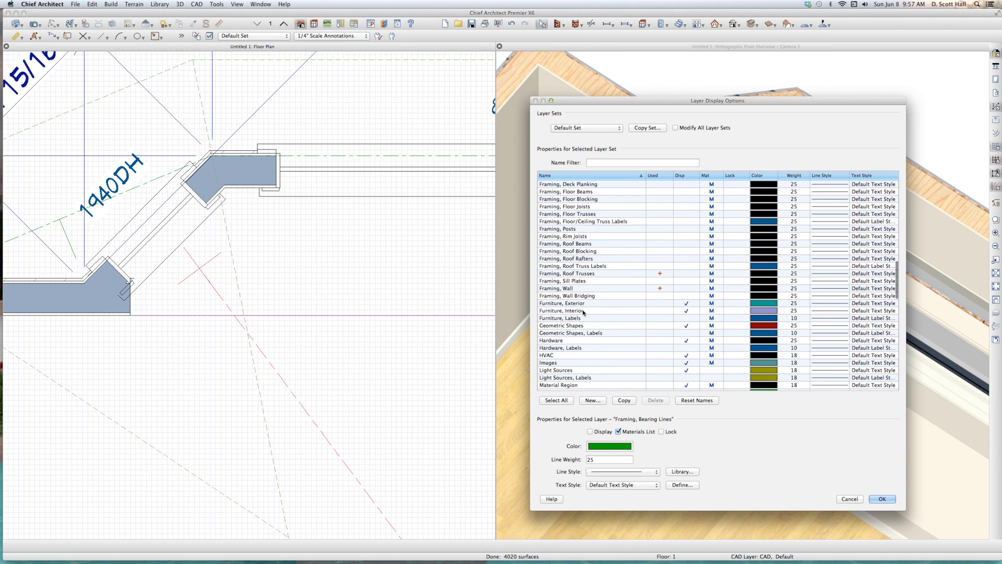
pyautogui.click(680, 289)
pyautogui.press('Return')
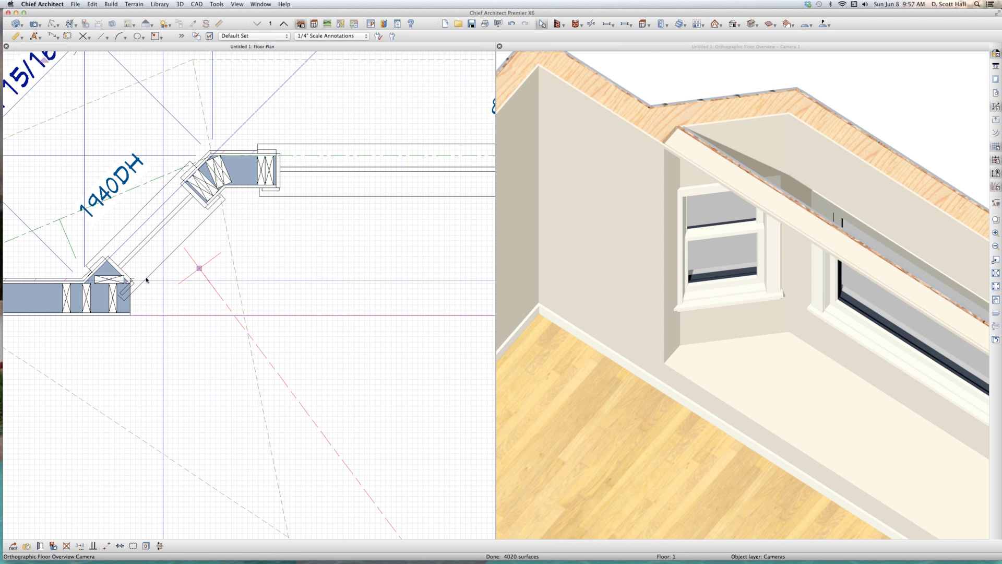
pyautogui.scroll(3, 123, 277)
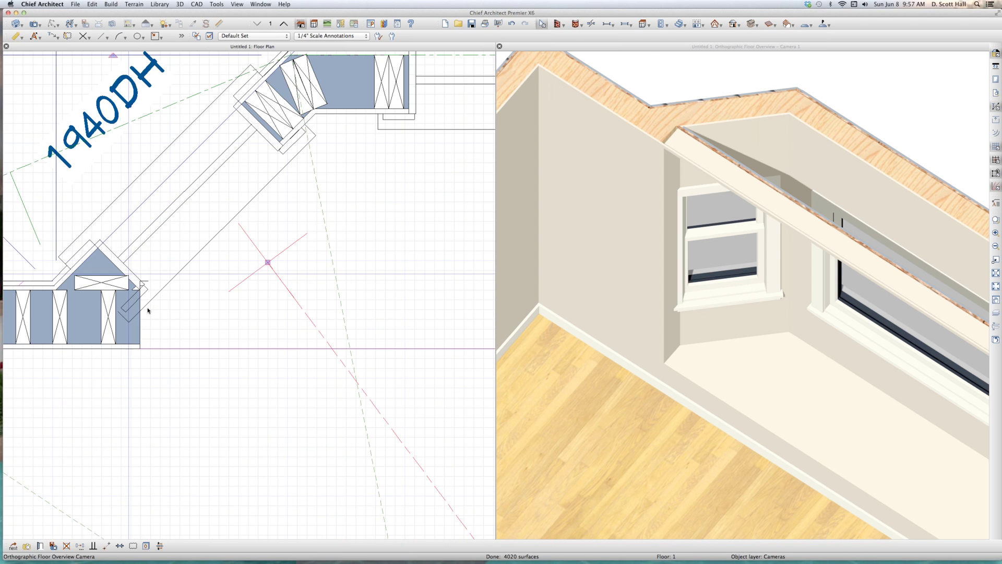
pyautogui.scroll(-2, 138, 329)
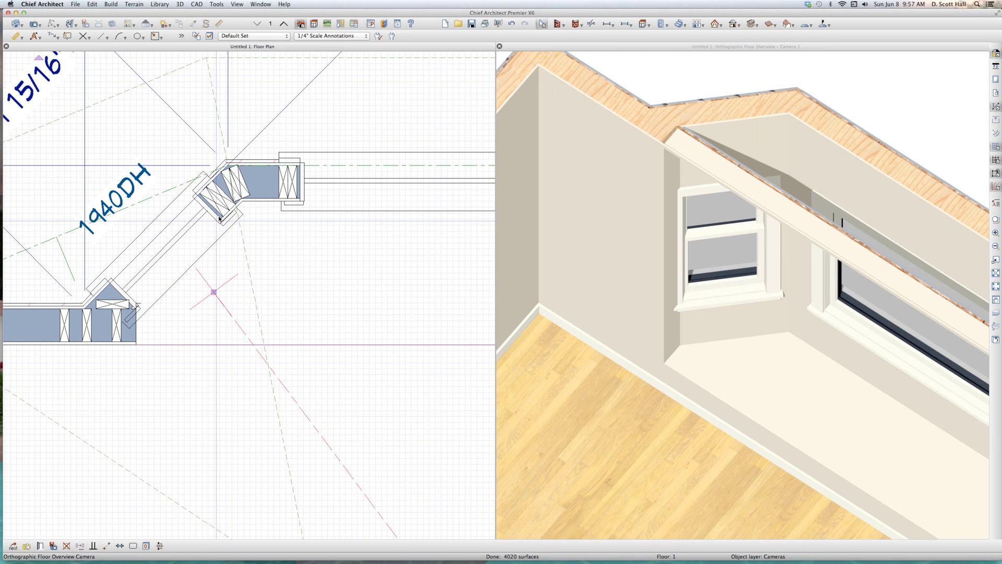
pyautogui.scroll(1, 225, 196)
pyautogui.scroll(-2, 164, 207)
pyautogui.press('Escape')
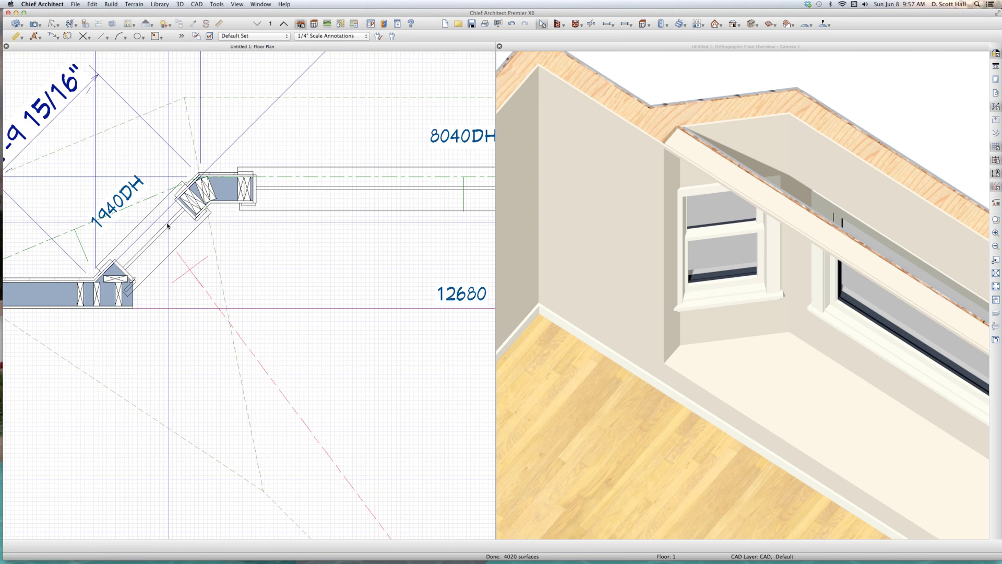
pyautogui.click(163, 227)
pyautogui.scroll(-4, 164, 227)
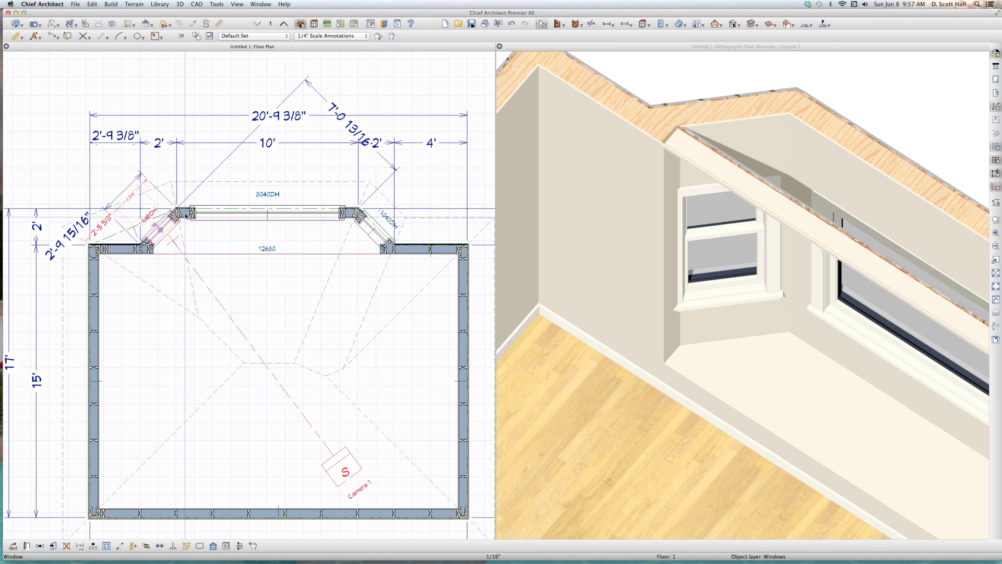
pyautogui.click(188, 215)
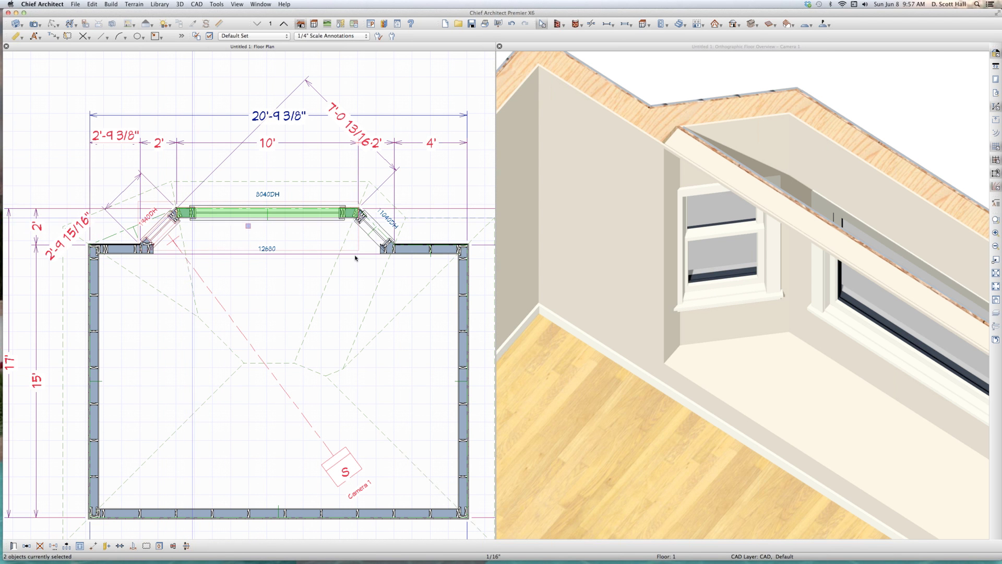
pyautogui.keyDown('shift'); pyautogui.click(389, 245); pyautogui.keyUp('shift')
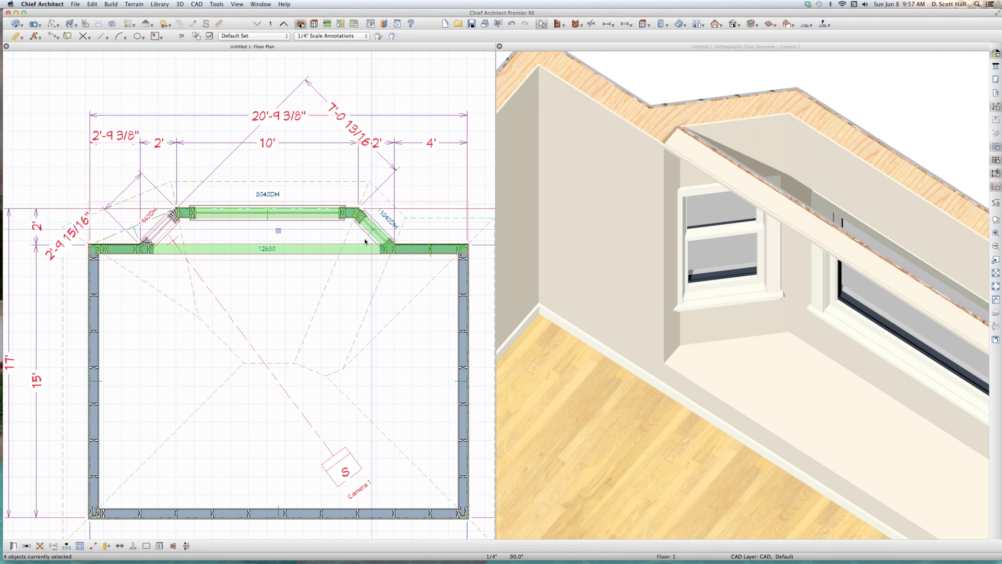
pyautogui.keyDown('shift'); pyautogui.click(417, 250); pyautogui.keyUp('shift')
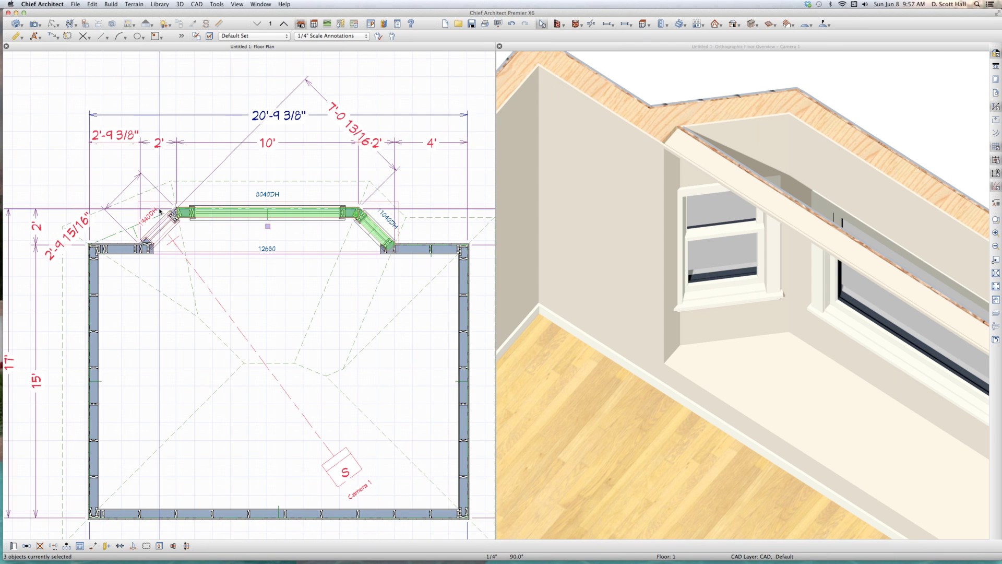
pyautogui.press('Escape')
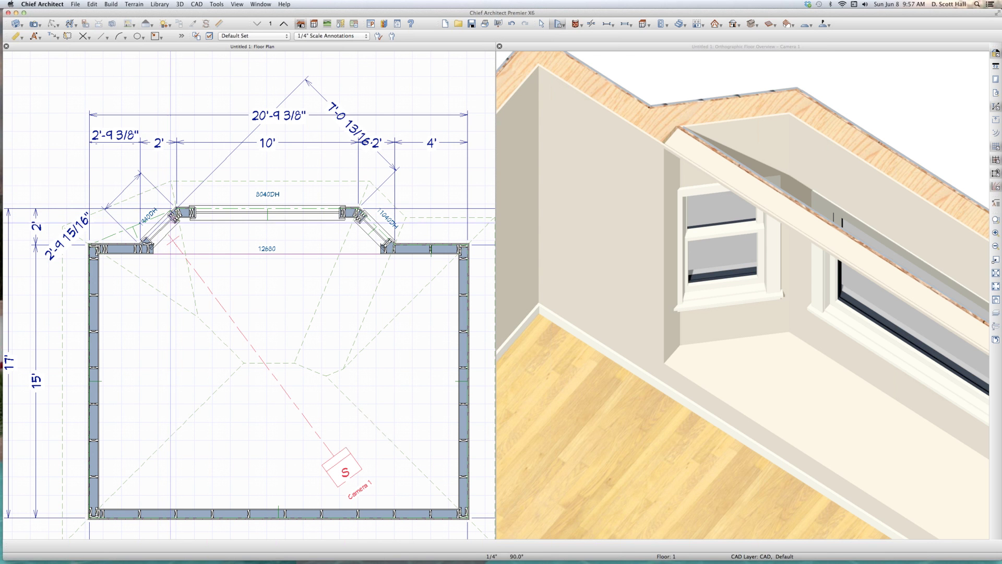
# - Assign the three bay walls a new wall type "Siding-6, no fra", based on Siding-6 with OSB instead of studs as main layer
pyautogui.click(176, 220)
pyautogui.keyDown('shift'); pyautogui.click(272, 216); pyautogui.keyUp('shift')
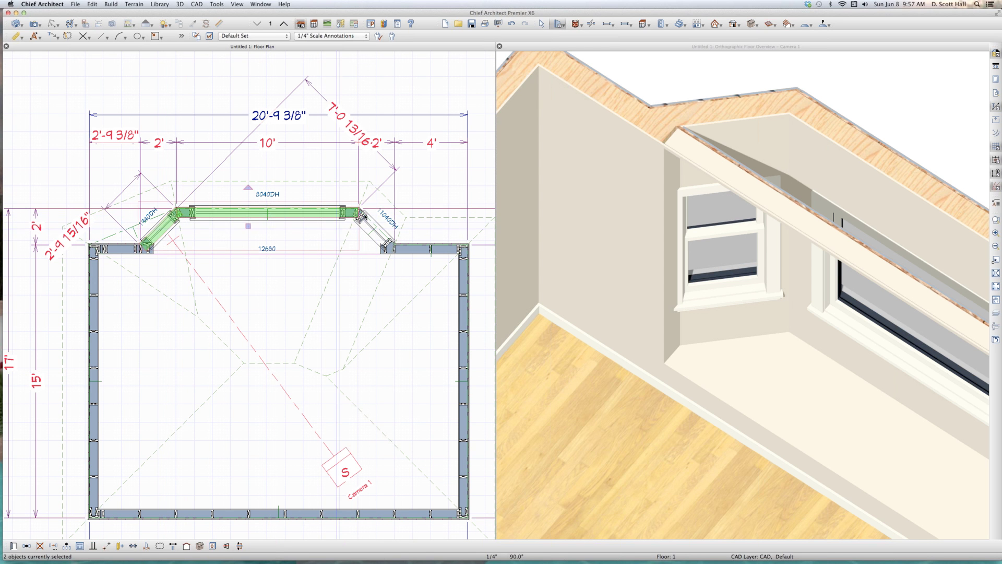
pyautogui.keyDown('shift'); pyautogui.click(363, 218); pyautogui.keyUp('shift')
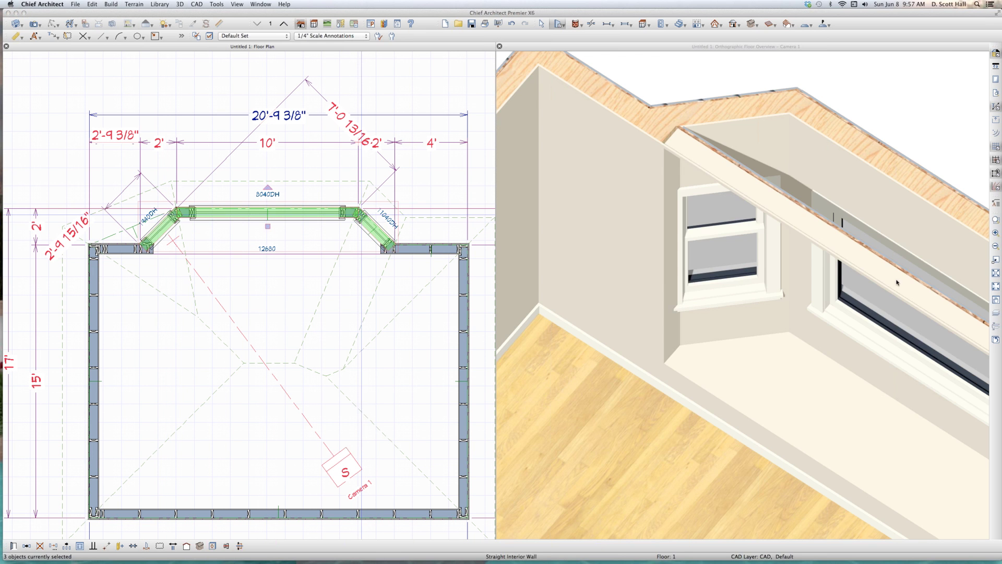
pyautogui.press('super+e')
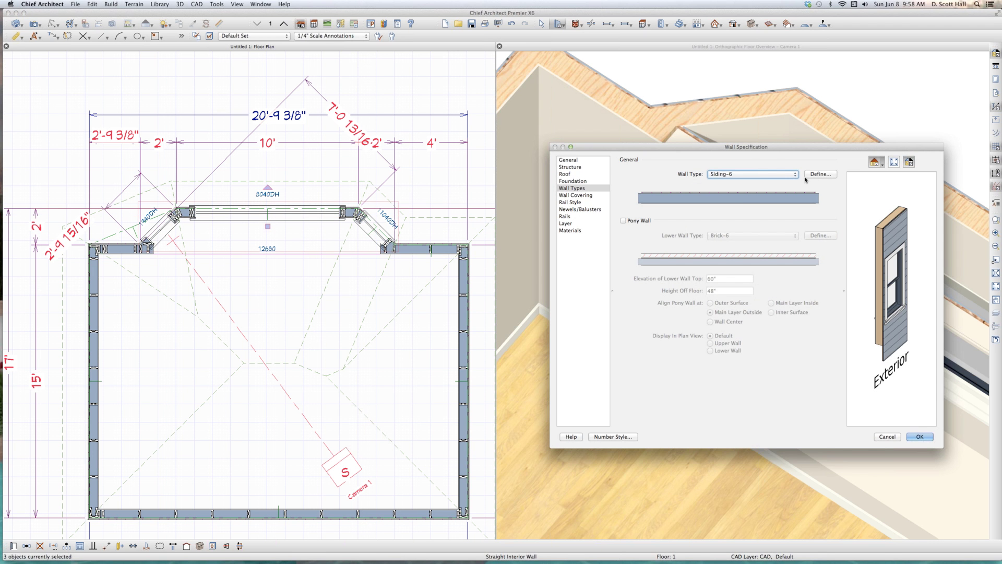
pyautogui.click(820, 174)
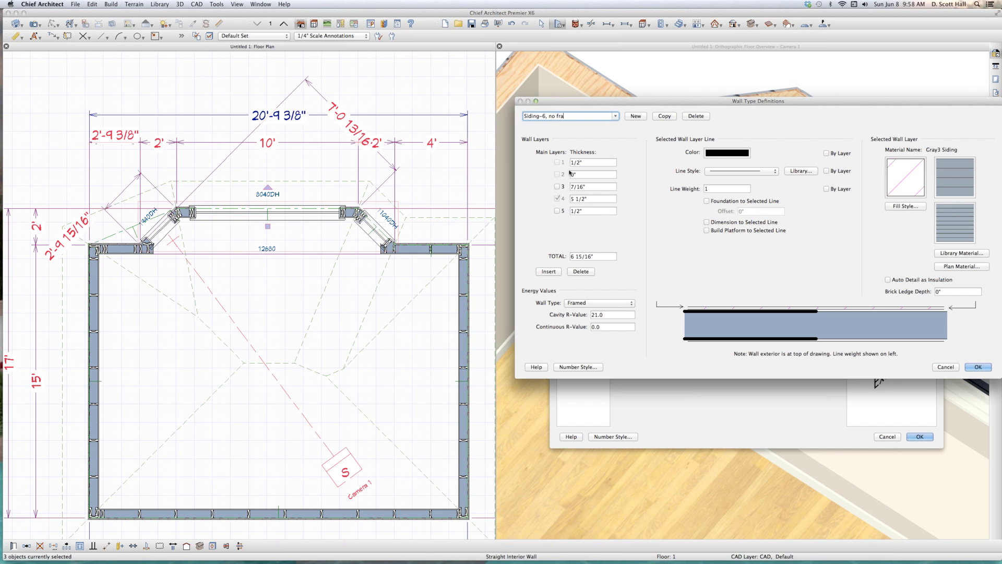
pyautogui.click(603, 198)
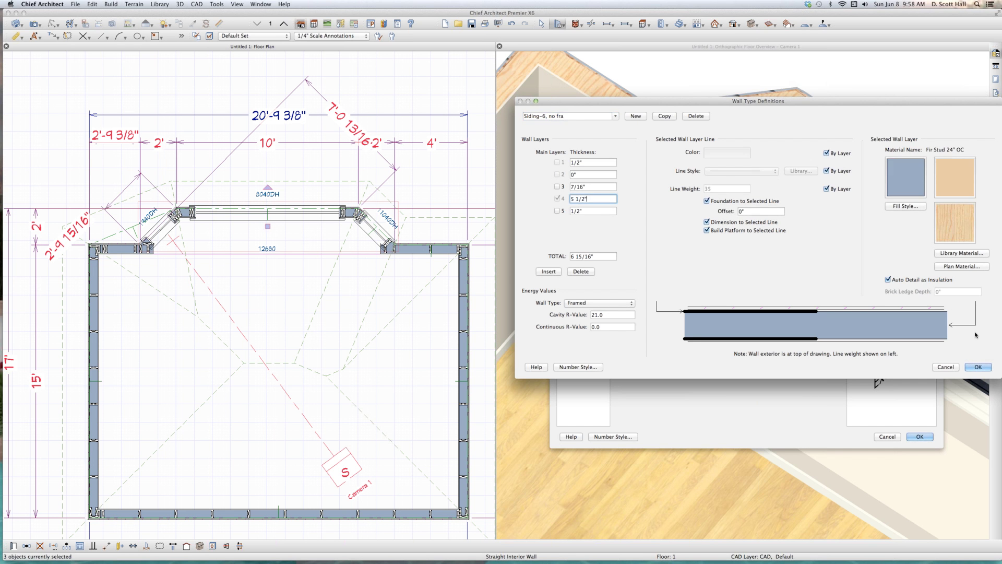
pyautogui.click(969, 269)
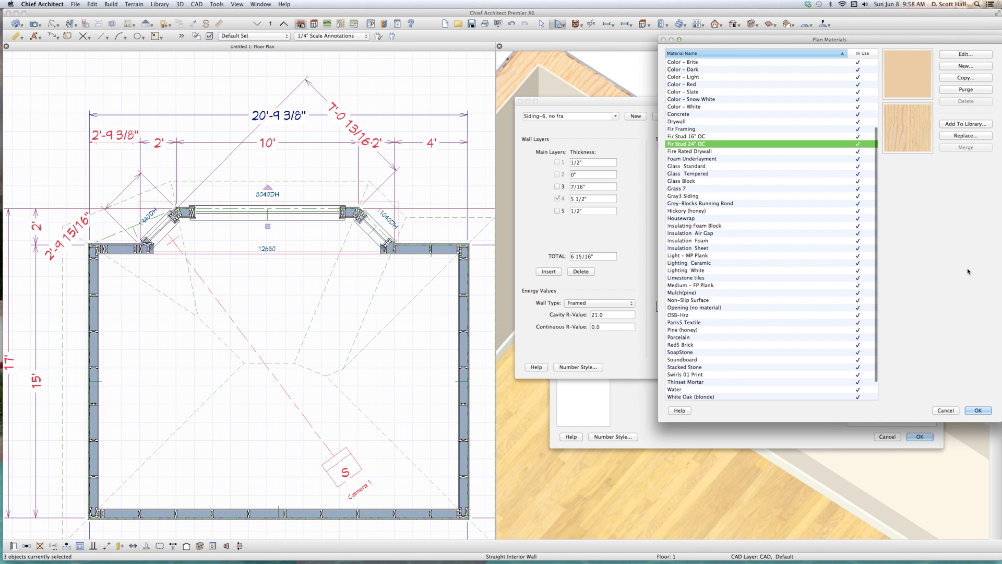
pyautogui.press('Escape')
pyautogui.press('Escape')
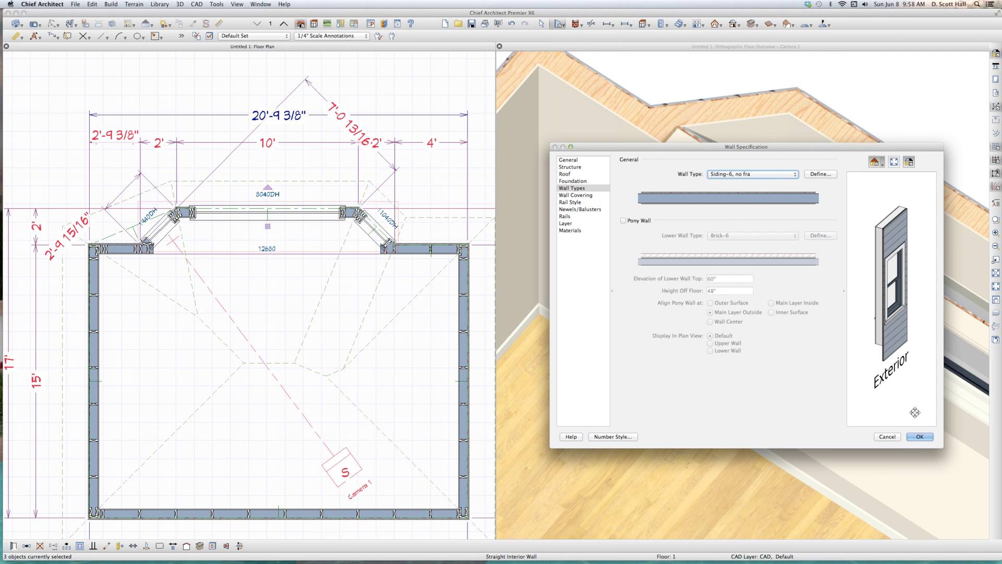
pyautogui.click(920, 436)
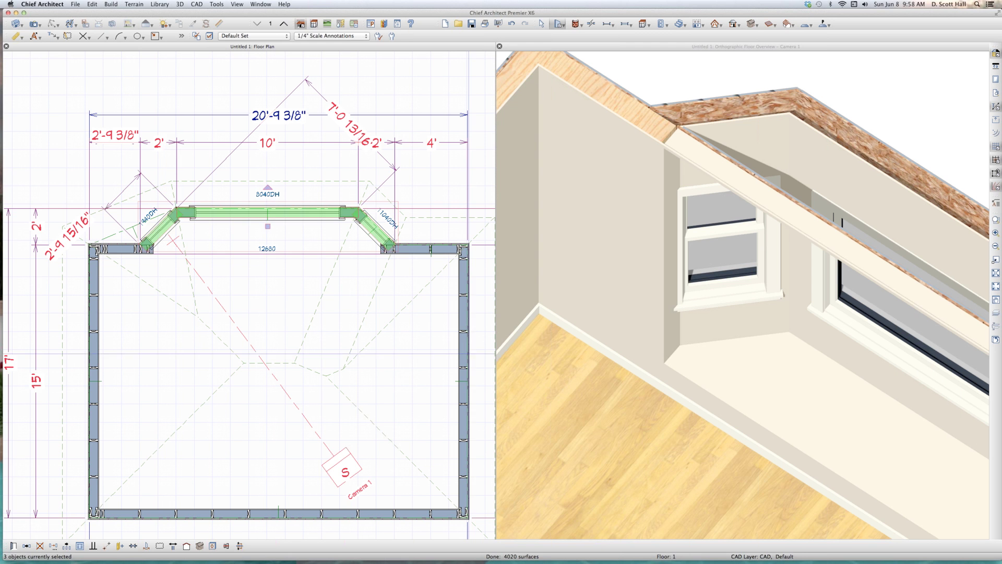
# - Try again to extend the angled bay window's edge toward the front corner, now in the wall without stud framing
pyautogui.scroll(1, 177, 246)
pyautogui.scroll(2, 176, 244)
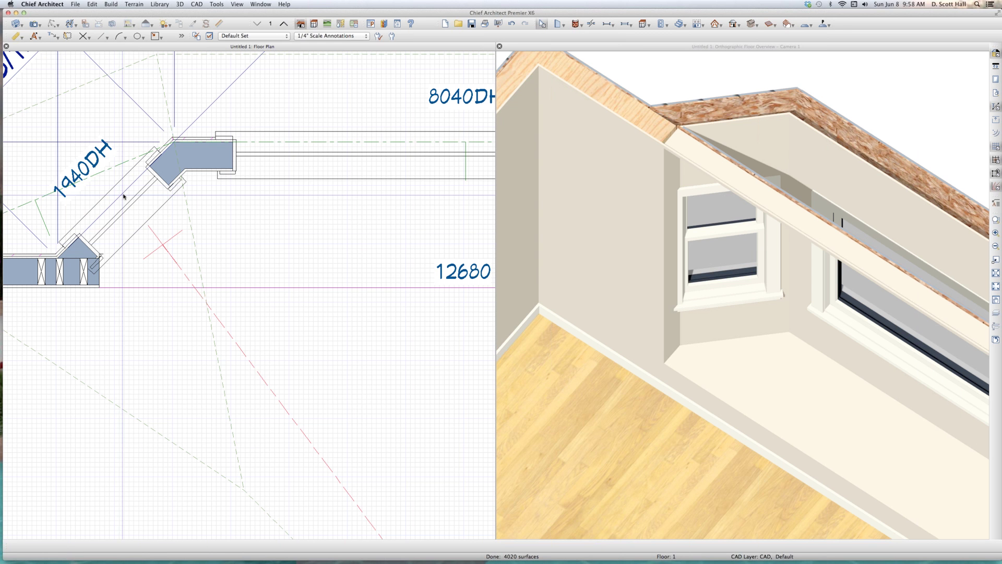
pyautogui.click(157, 176)
pyautogui.moveTo(156, 175); pyautogui.dragTo(203, 161)
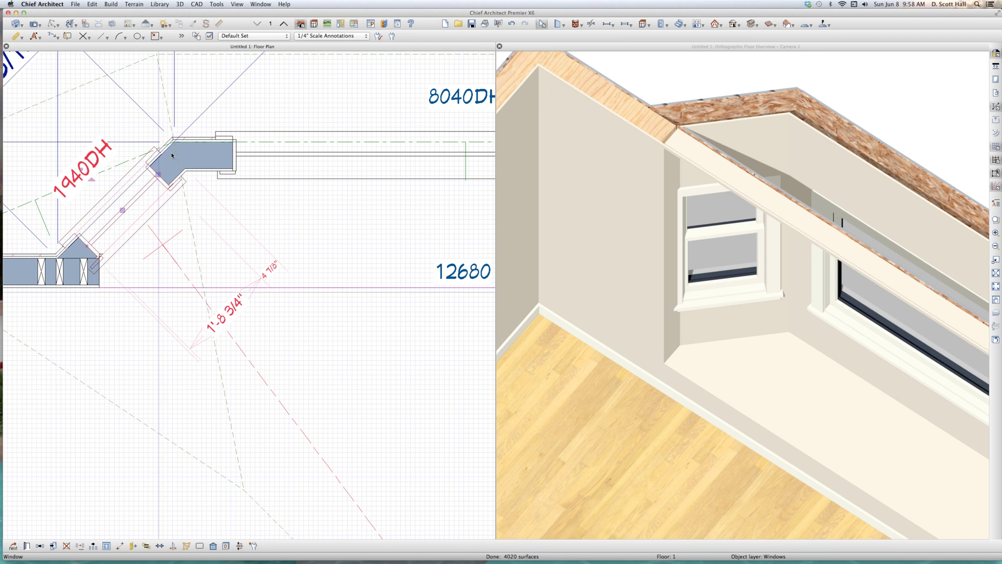
# - Check the size and position settings of the left angled bay window in its specification
pyautogui.scroll(2, 136, 220)
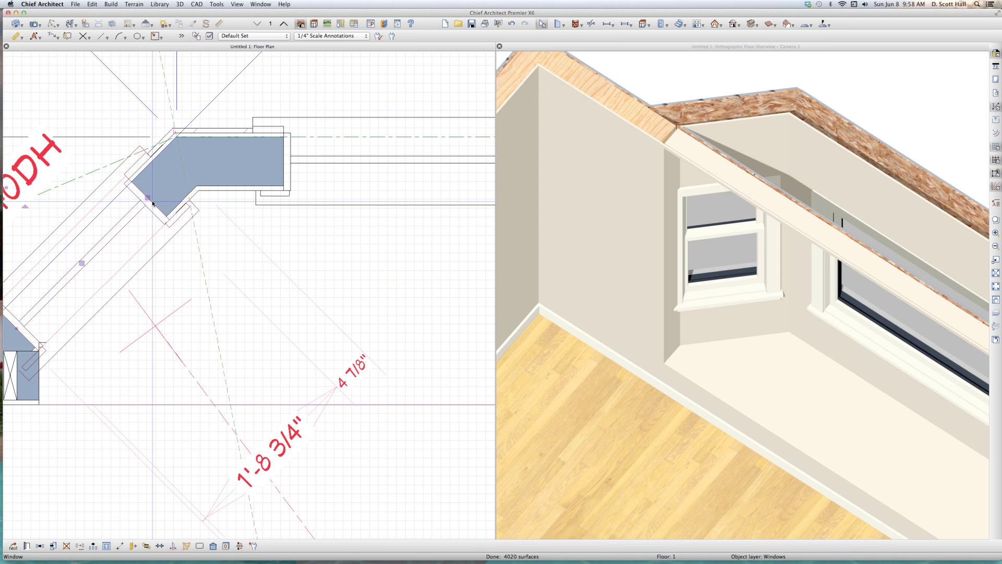
pyautogui.press('super+e')
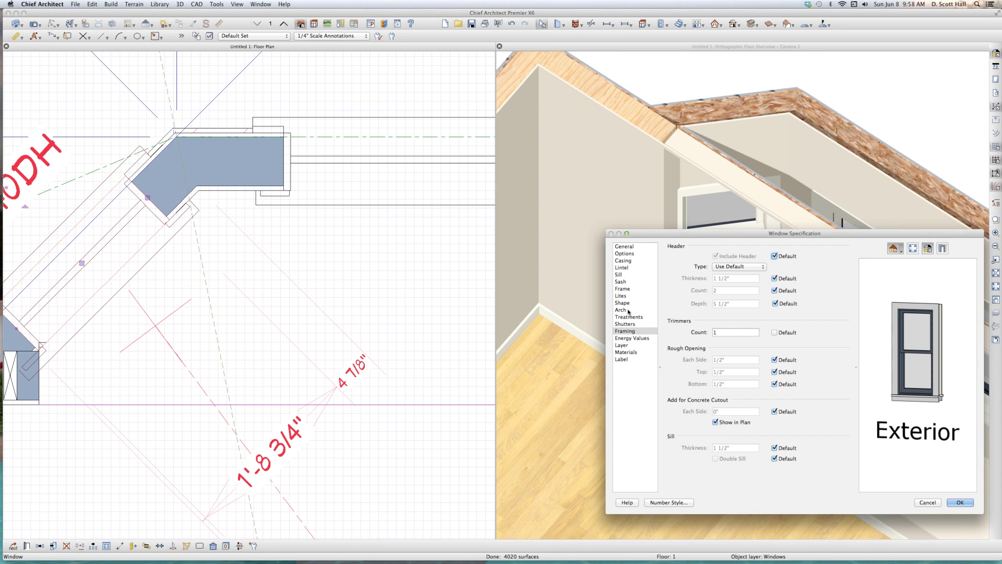
pyautogui.click(626, 246)
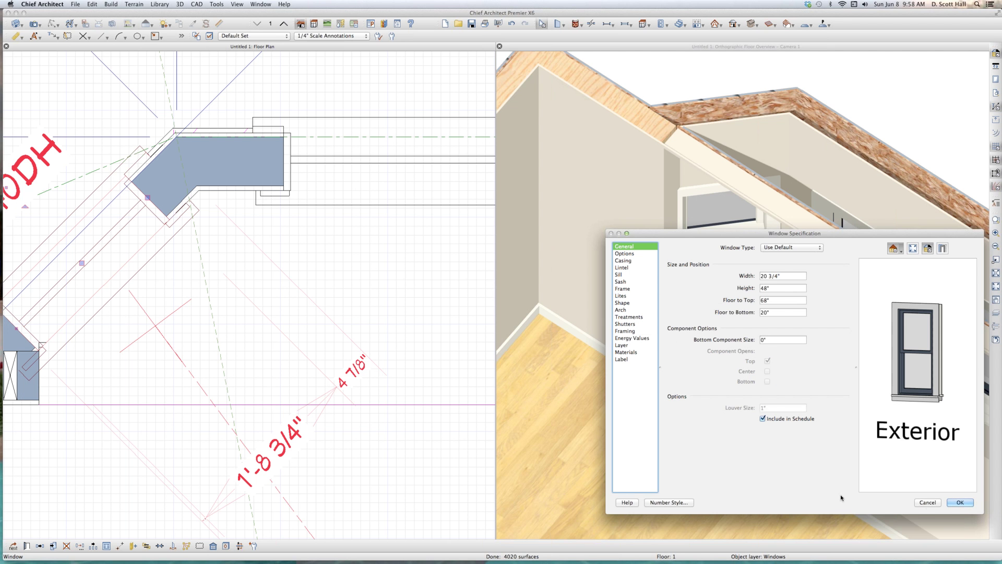
pyautogui.click(959, 502)
pyautogui.click(382, 279)
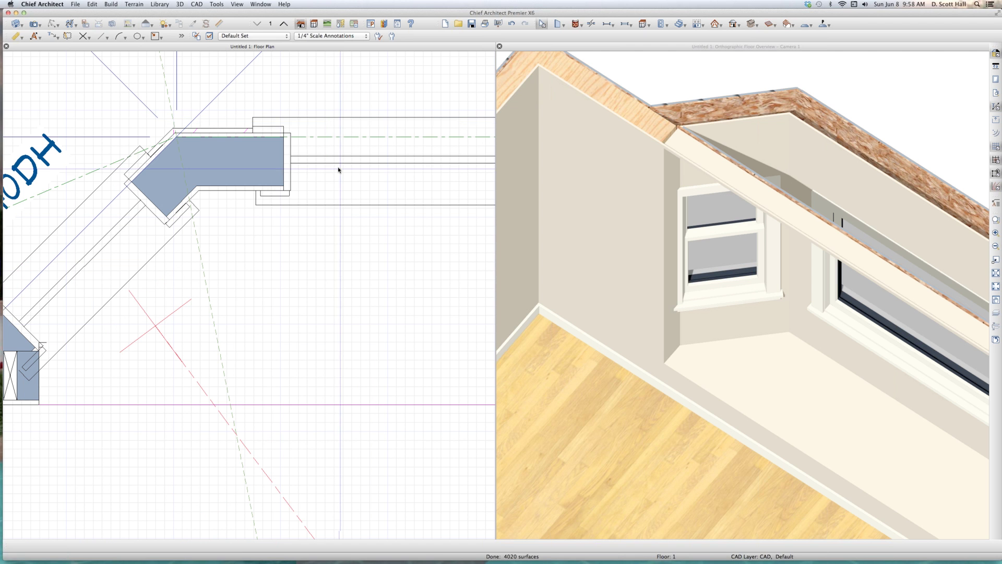
# - Extend the wide front bay window's left edge toward the corner, giving it a width of about 8'-5"
pyautogui.click(286, 162)
pyautogui.moveTo(286, 163); pyautogui.dragTo(240, 173)
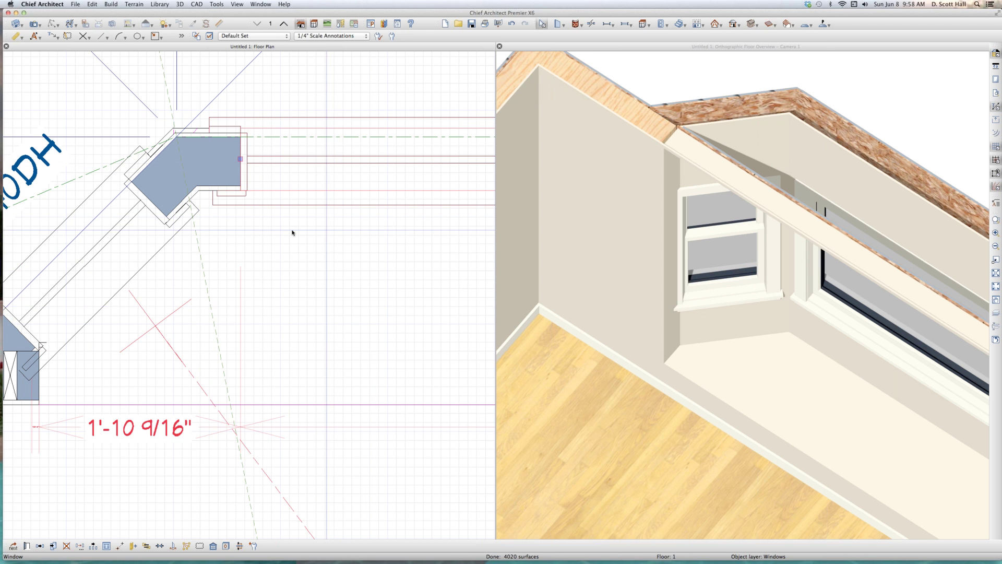
# - For all three bay windows, set the interior and exterior casing widths to 0" and turn off both casings
pyautogui.scroll(-3, 327, 233)
pyautogui.scroll(2, 157, 233)
pyautogui.keyDown('shift'); pyautogui.click(154, 234); pyautogui.keyUp('shift')
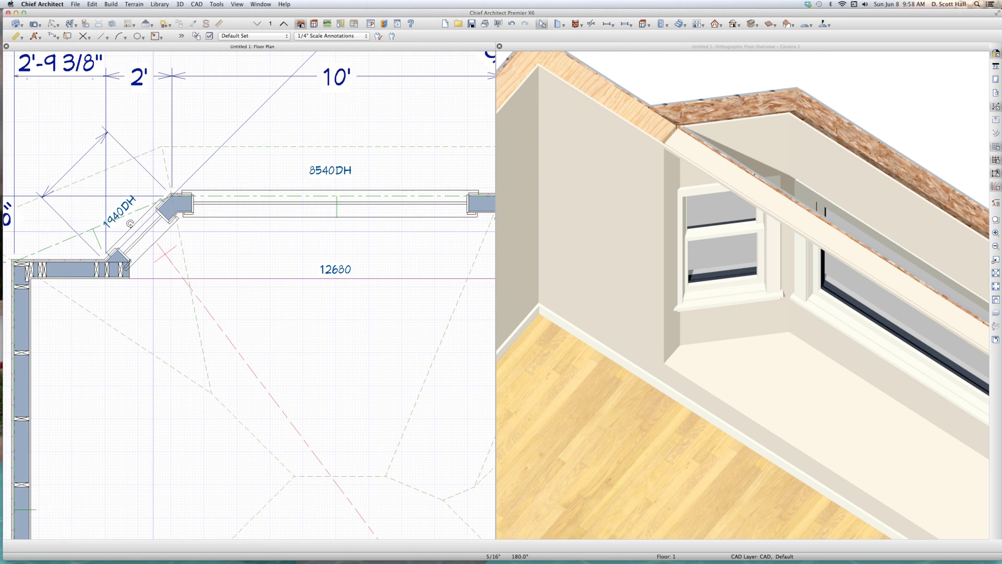
pyautogui.scroll(-3, 154, 234)
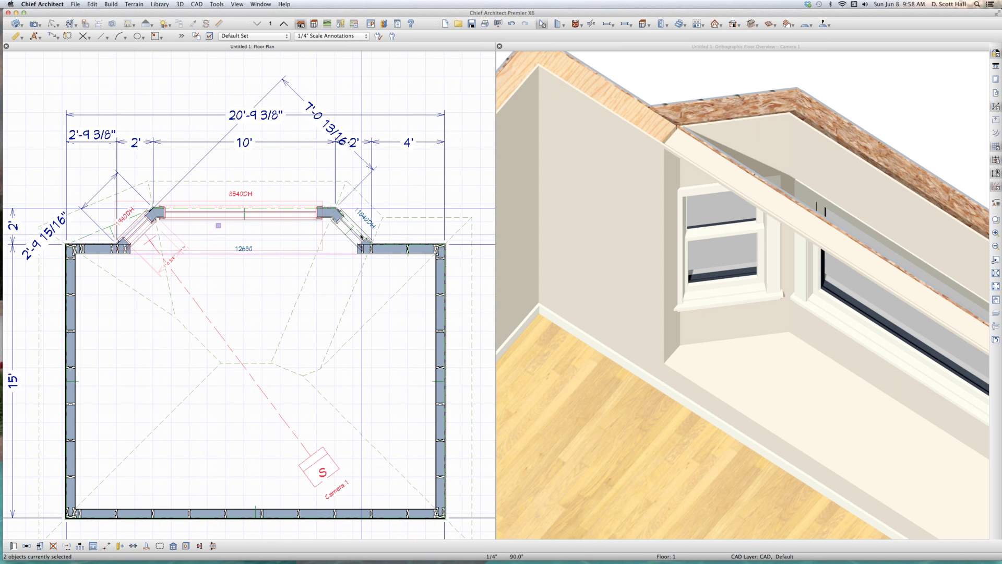
pyautogui.press('super+e')
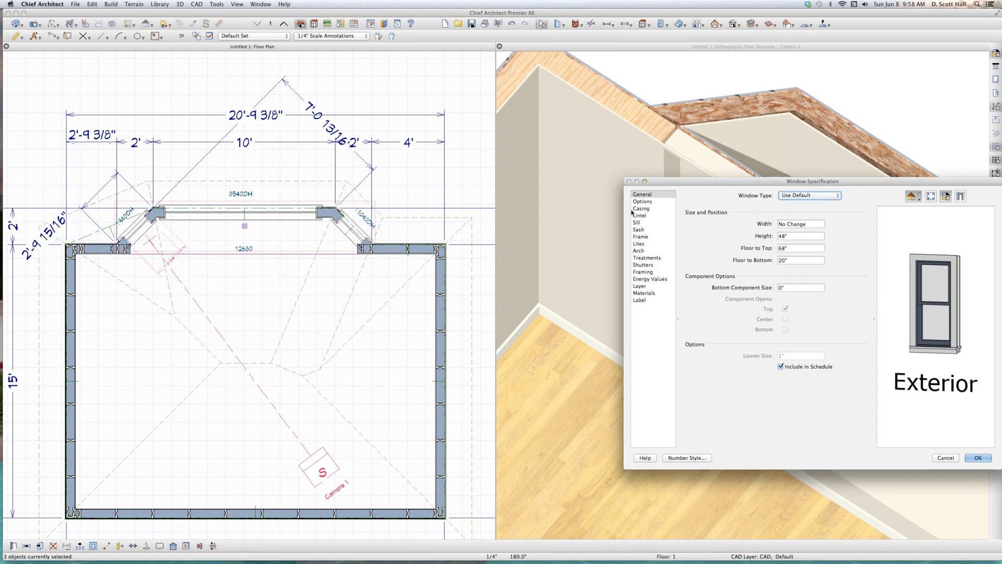
pyautogui.click(641, 208)
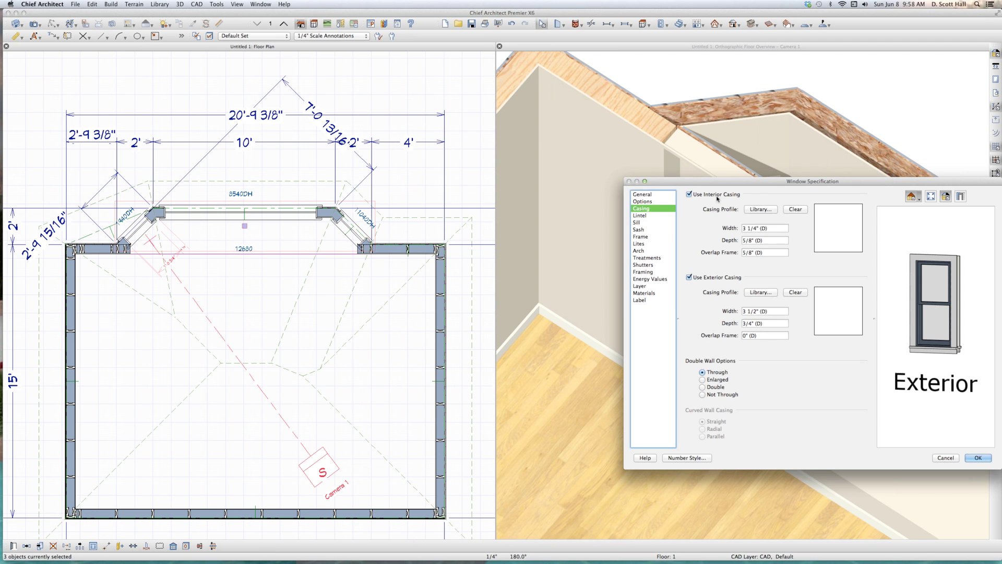
pyautogui.click(774, 228)
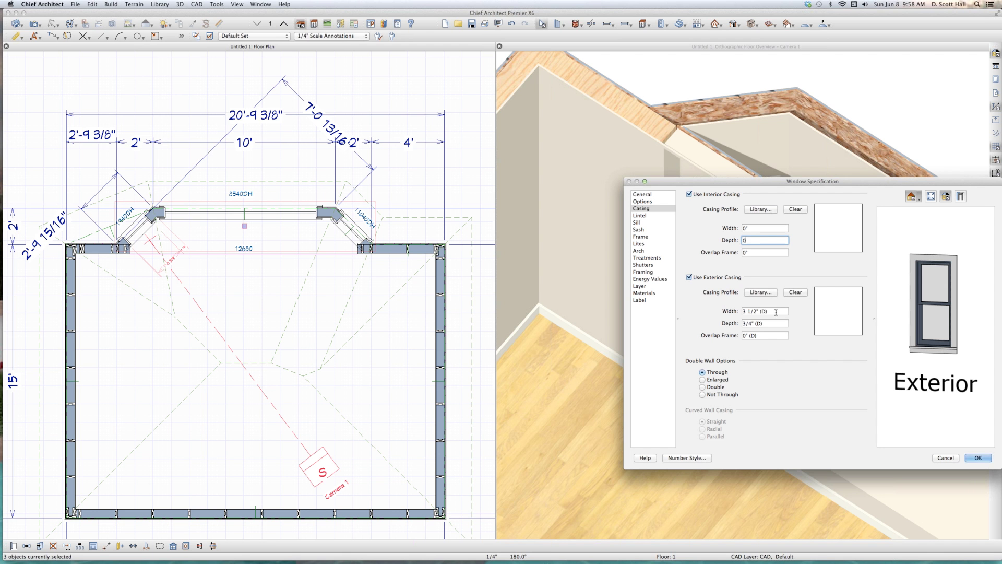
pyautogui.press('Tab')
pyautogui.write('0')
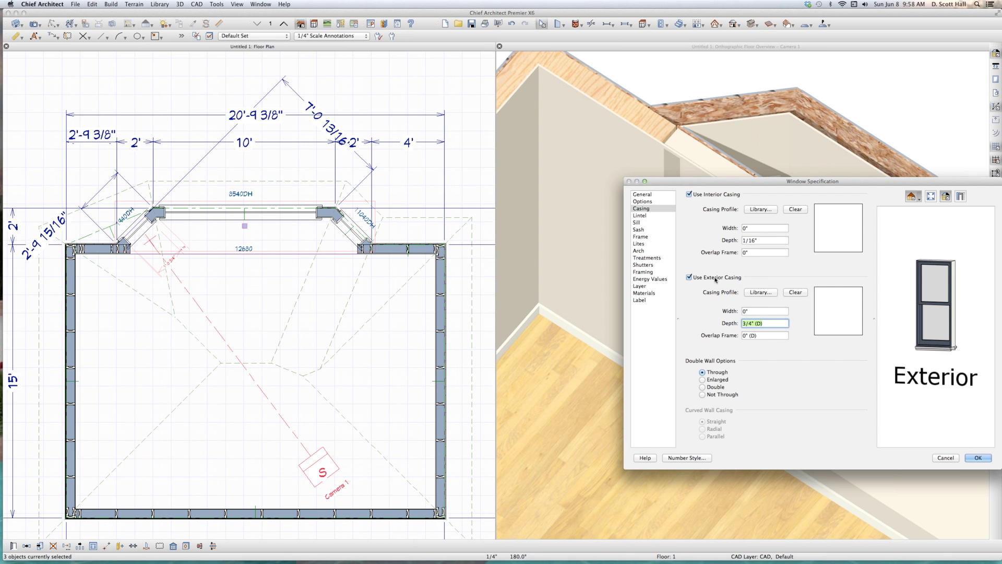
pyautogui.press('Tab')
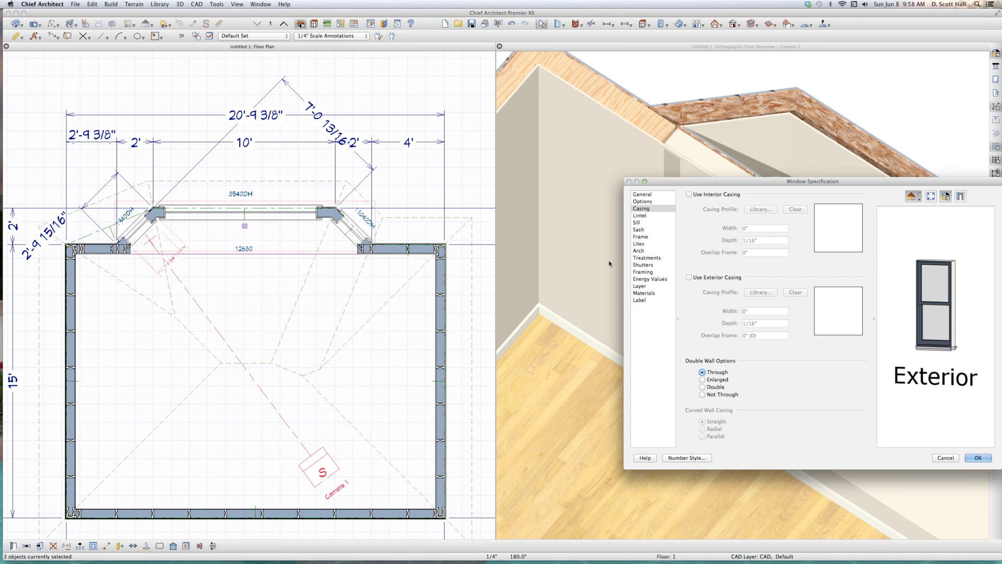
pyautogui.press('Return')
pyautogui.click(291, 296)
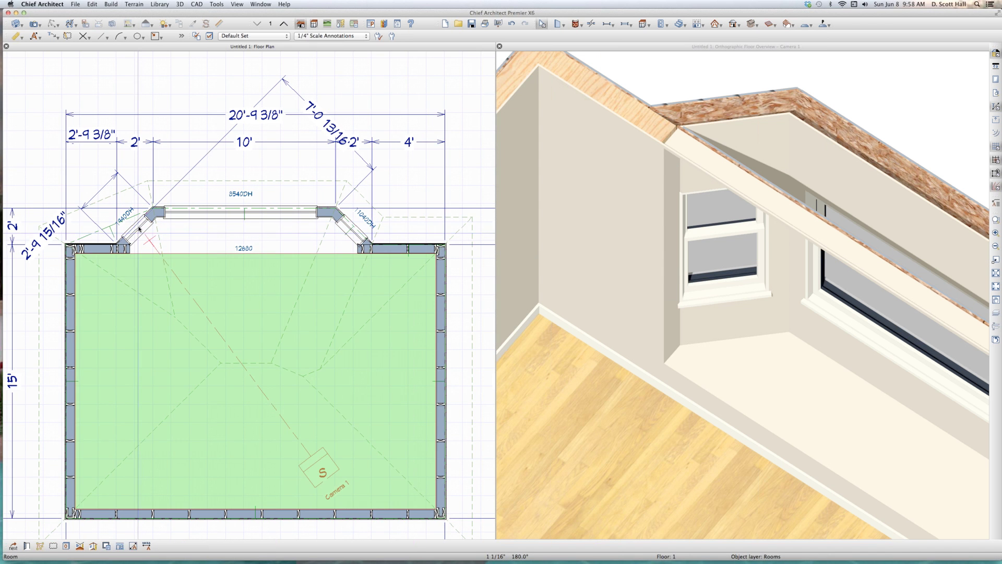
# - Extend the left angled bay window's edge toward the front corner, to a width of about 1'-11 3/8"
pyautogui.click(139, 228)
pyautogui.scroll(3, 139, 229)
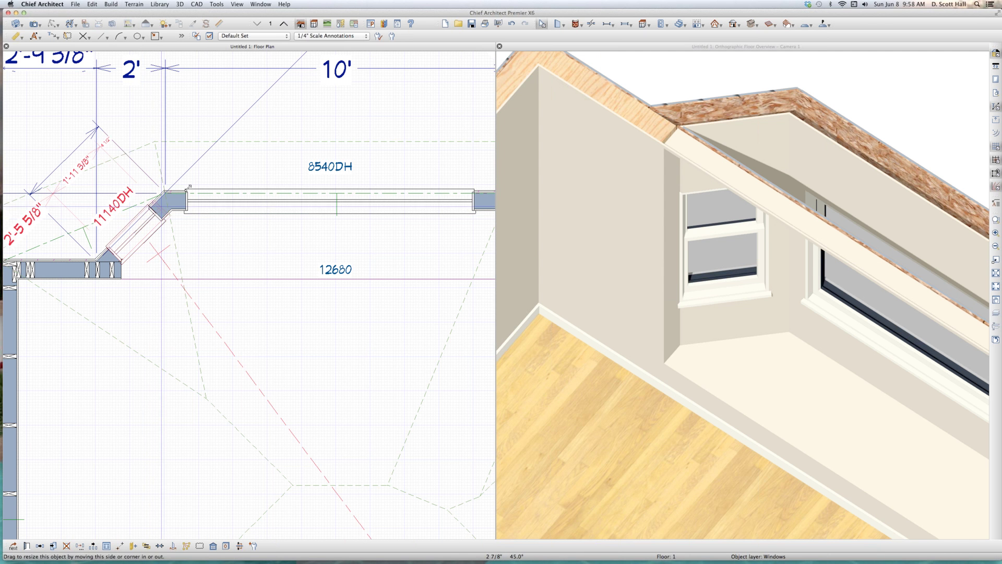
pyautogui.moveTo(189, 186); pyautogui.dragTo(188, 187)
pyautogui.scroll(3, 152, 205)
# - Extend the front bay window's left edge further into the corner, to a width of about 8'-7 1/2"
pyautogui.click(306, 195)
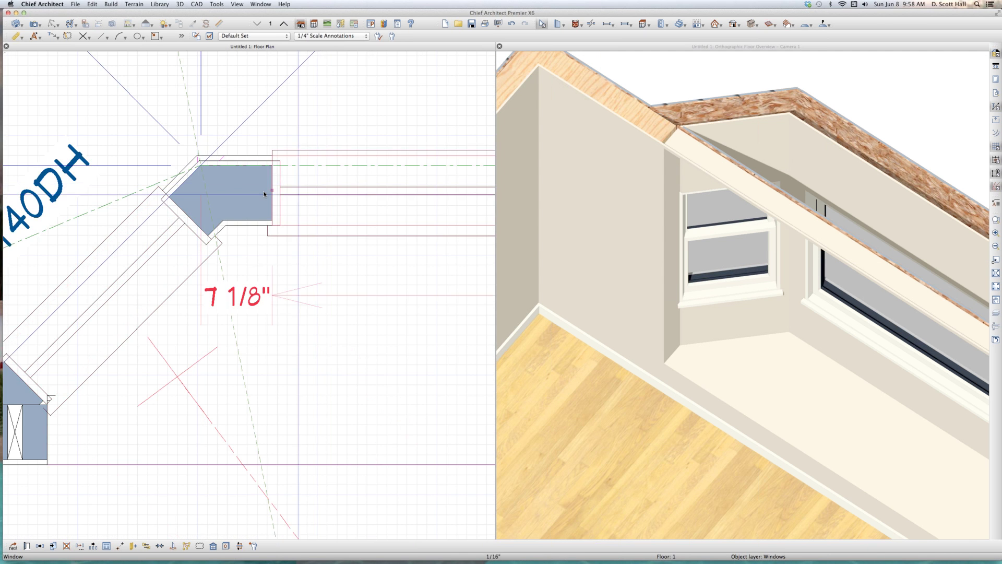
pyautogui.moveTo(267, 193); pyautogui.dragTo(152, 271)
pyautogui.scroll(-5, 153, 271)
pyautogui.scroll(5, 90, 244)
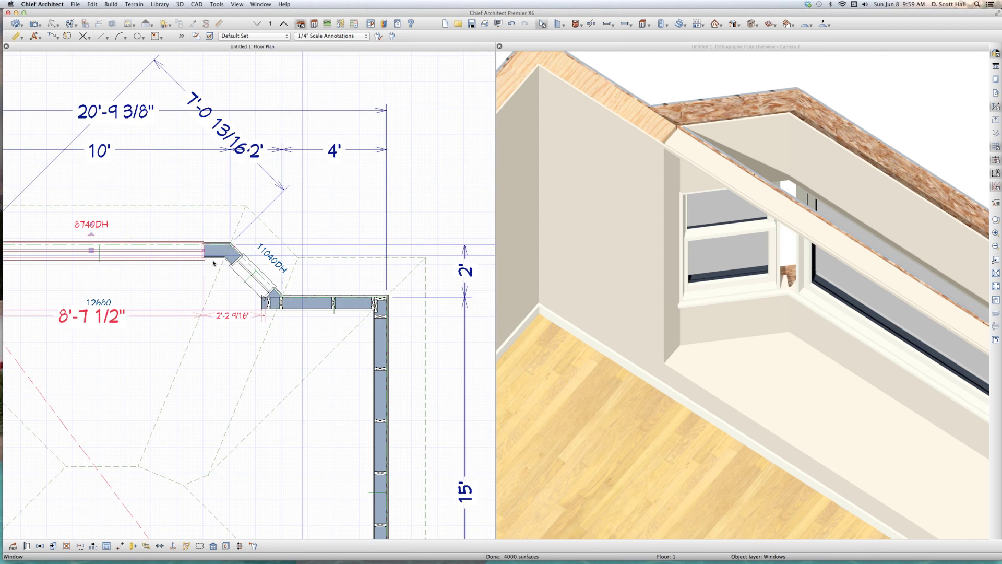
# - Extend the front window's right edge and the right angled window, the latter about 2'-0 3/8" wide, into their shared corner
pyautogui.scroll(4, 268, 264)
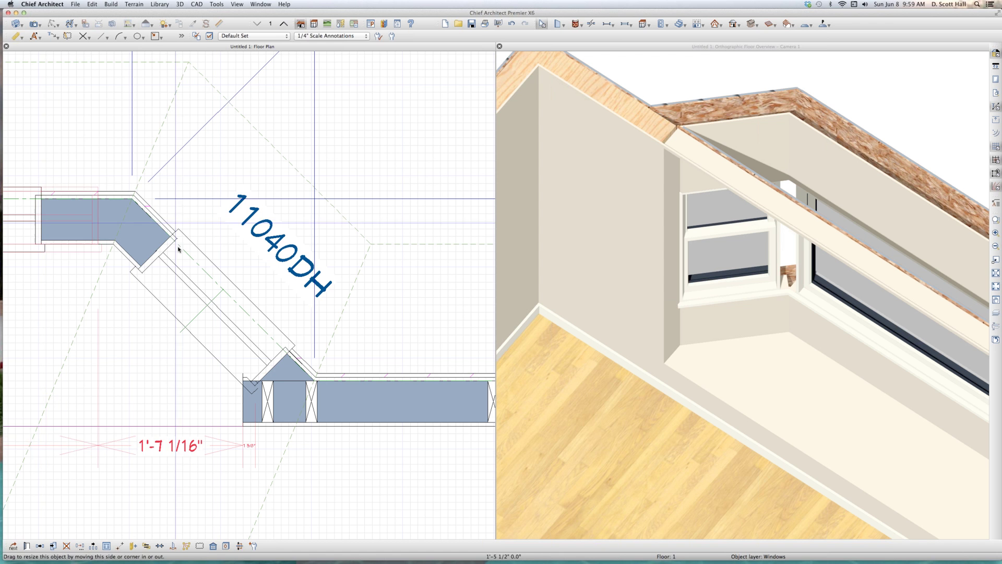
pyautogui.moveTo(161, 273); pyautogui.dragTo(76, 226)
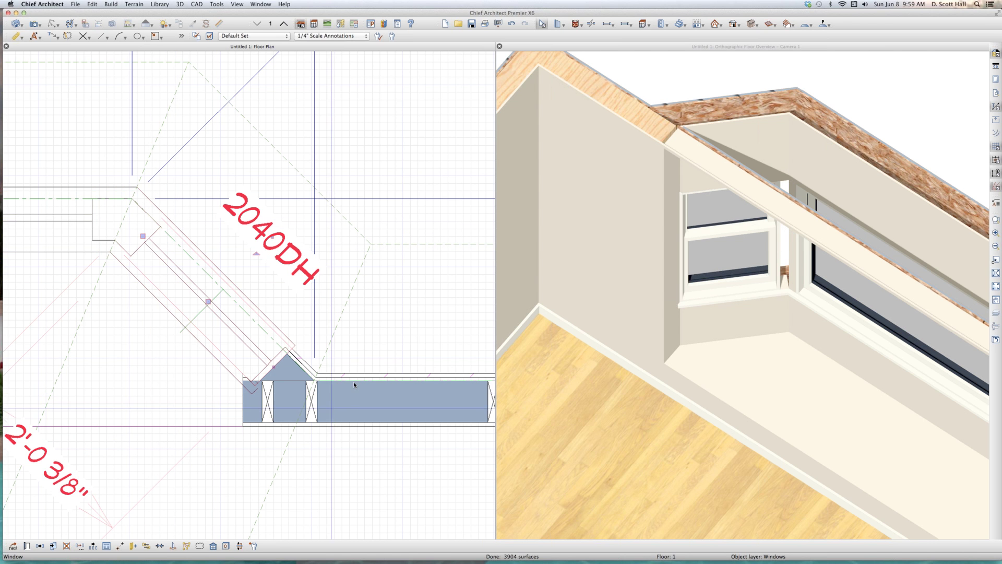
# - Examine the bay's window corners from outside the building in the 3D overview
pyautogui.scroll(-3, 348, 389)
pyautogui.scroll(-10, 783, 282)
pyautogui.click(799, 357)
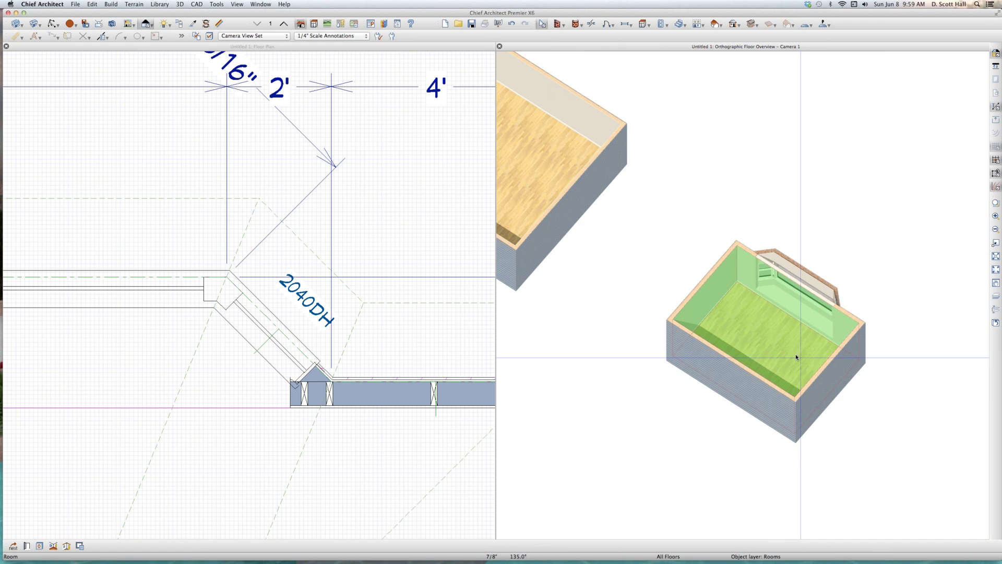
pyautogui.moveTo(797, 355); pyautogui.dragTo(581, 296, button='middle')
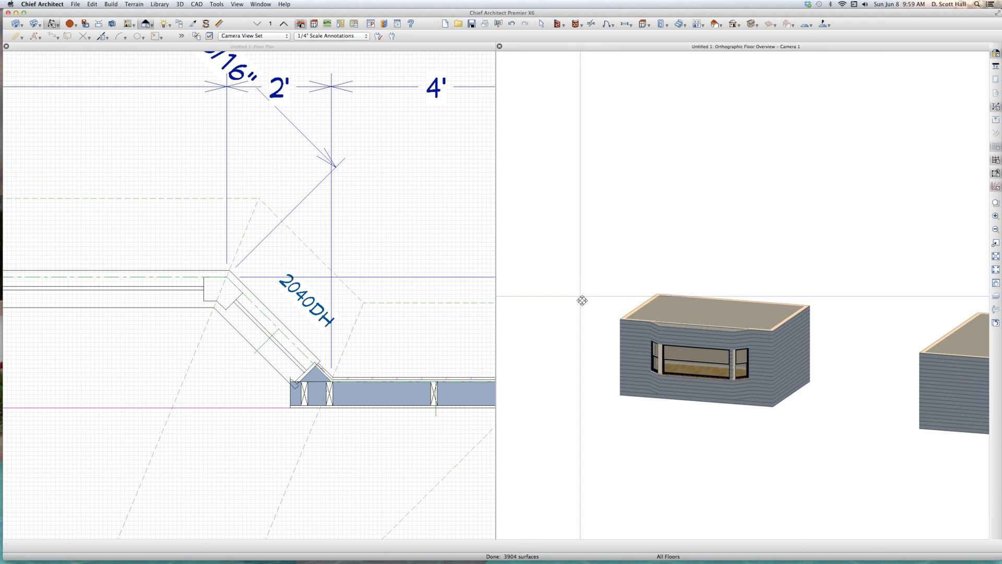
pyautogui.scroll(6, 746, 364)
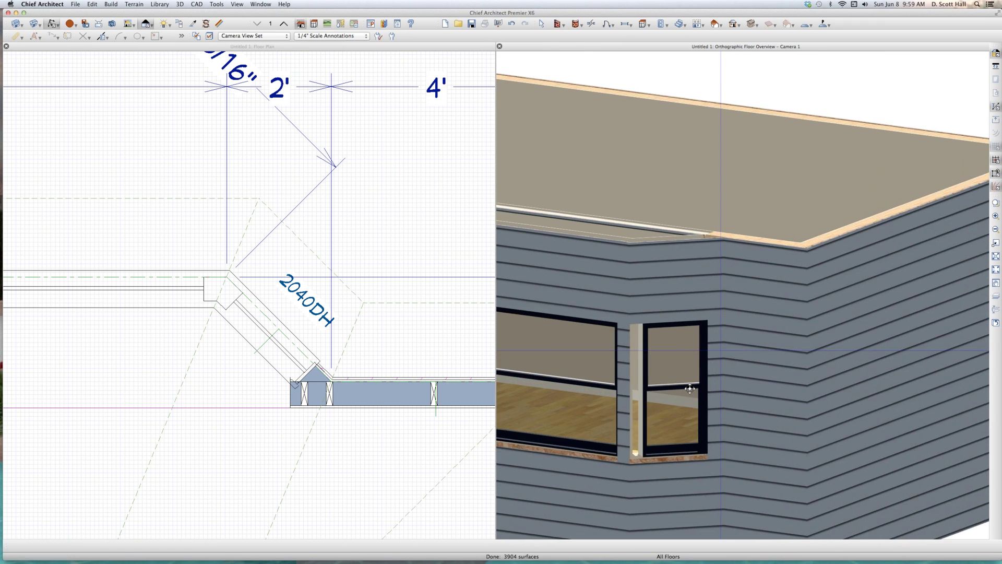
pyautogui.scroll(-5, 631, 422)
pyautogui.scroll(4, 631, 422)
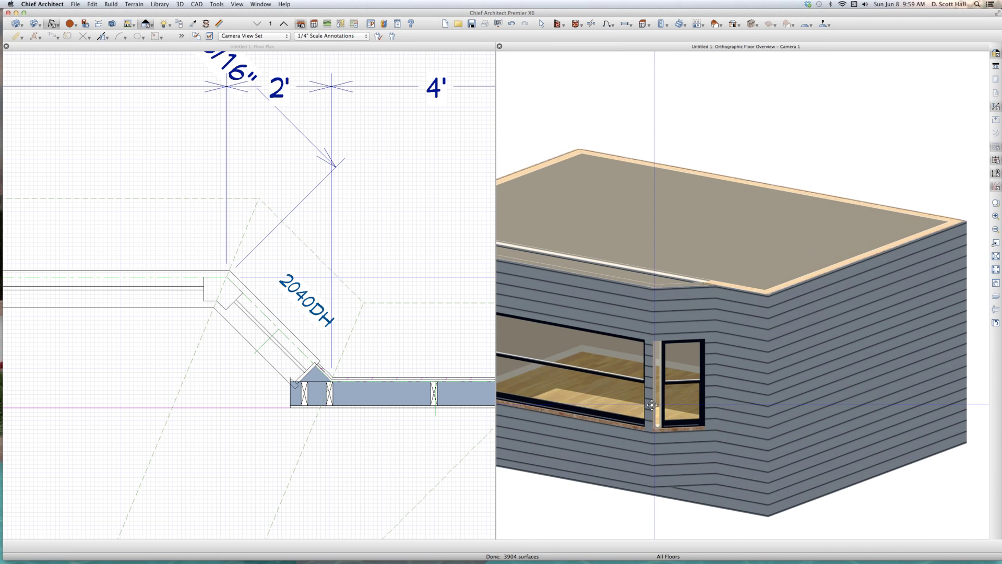
# - Pull the left angled window's edge back from the front corner, to a width of about 1'-10 5/8"
pyautogui.click(57, 402)
pyautogui.scroll(-4, 125, 372)
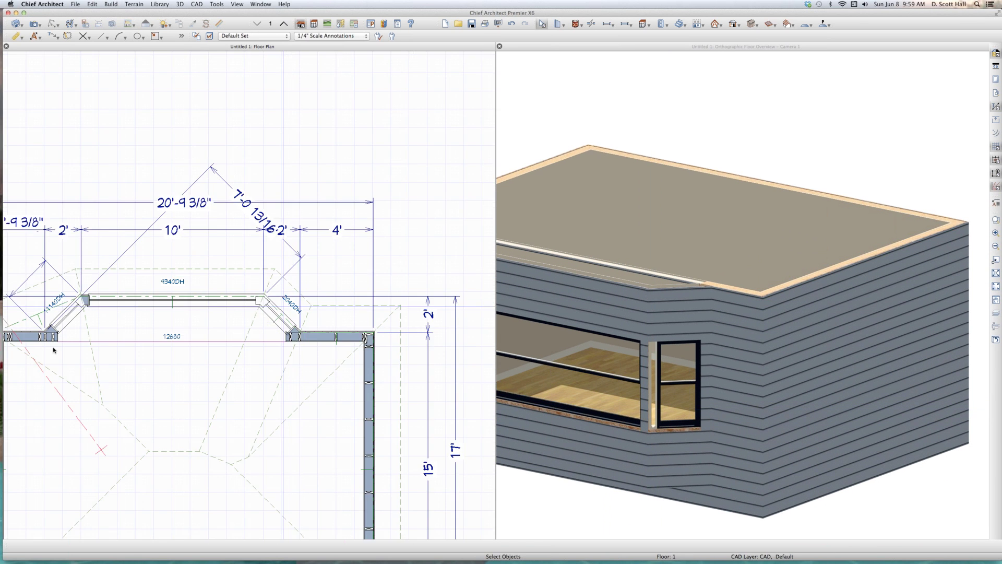
pyautogui.scroll(3, 101, 319)
pyautogui.scroll(2, 316, 309)
pyautogui.click(403, 222)
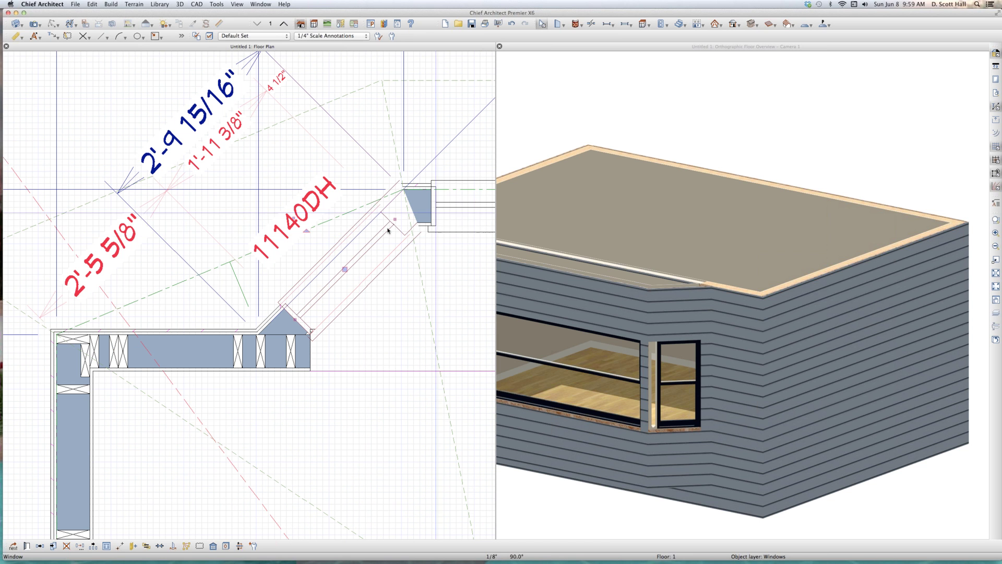
pyautogui.moveTo(404, 222); pyautogui.dragTo(393, 225)
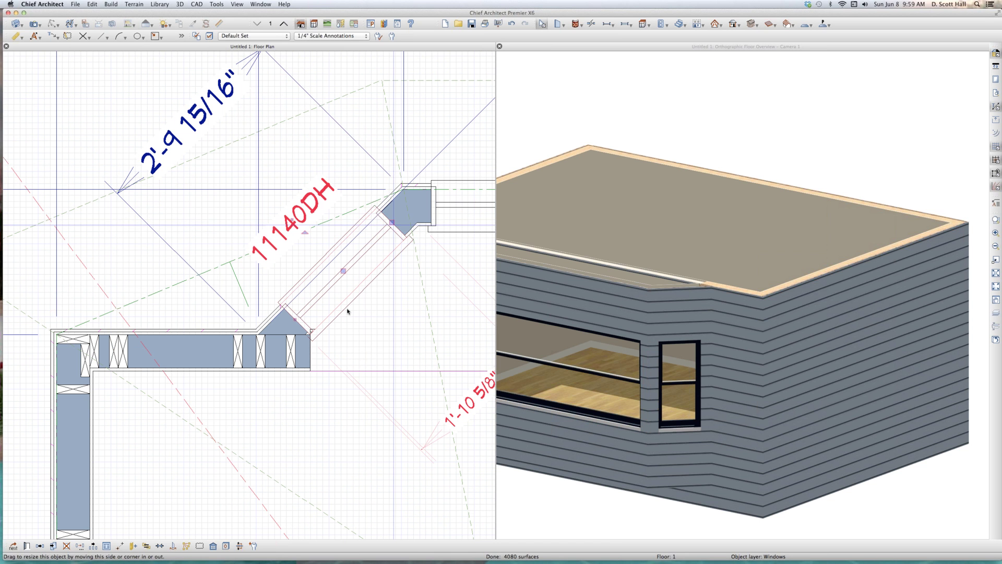
pyautogui.click(337, 329)
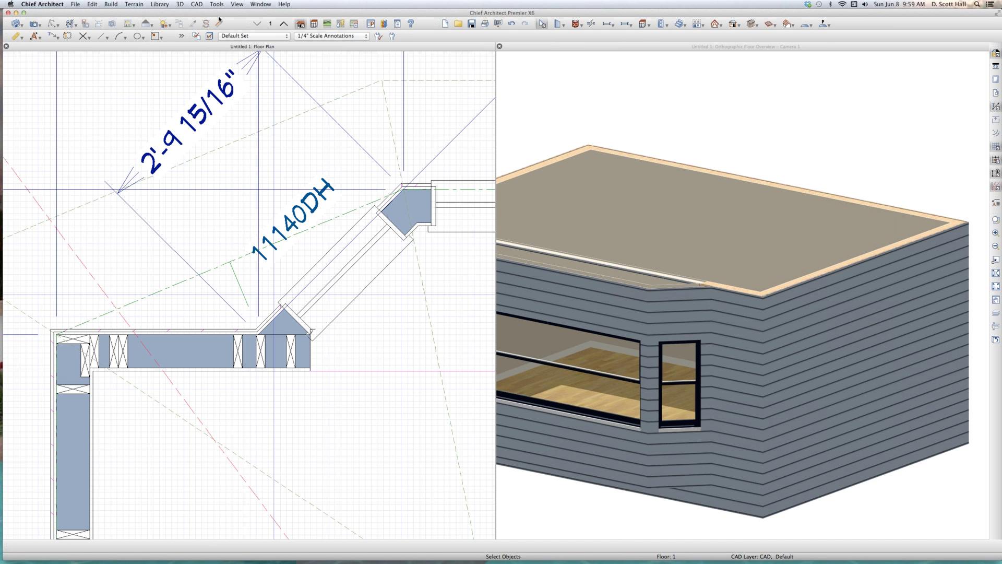
# - Delete the wide doorway in the wall between the room and the bay
pyautogui.scroll(-5, 268, 225)
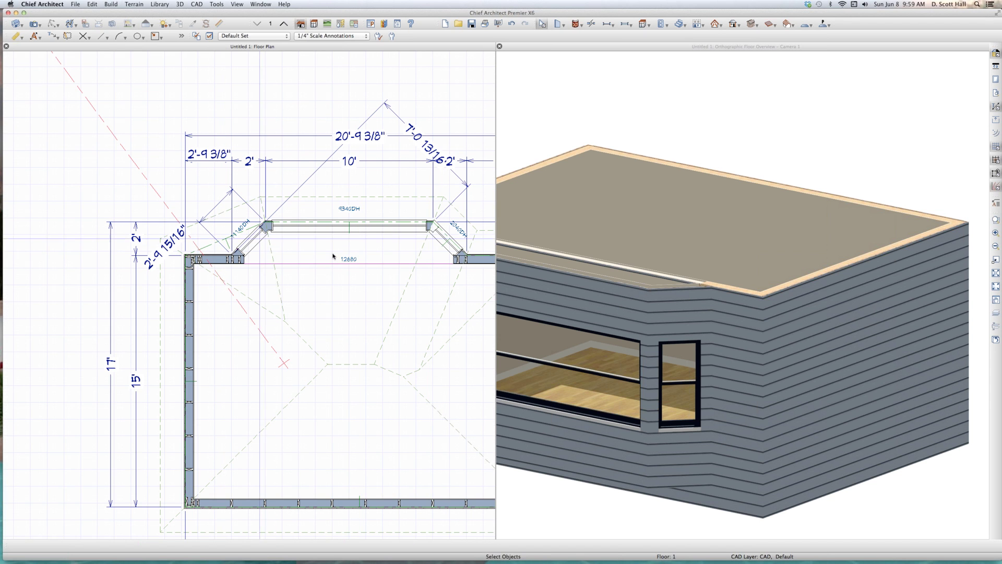
pyautogui.click(314, 257)
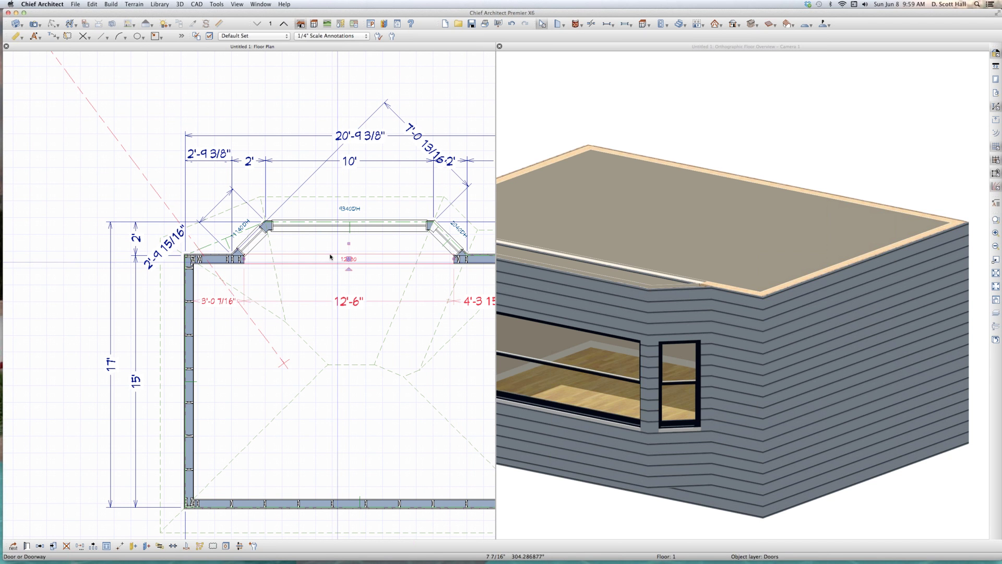
pyautogui.press('Delete')
# - Break the wall between room and bay at the bay's left corner and pull out the section spanning the bay opening
pyautogui.click(263, 259)
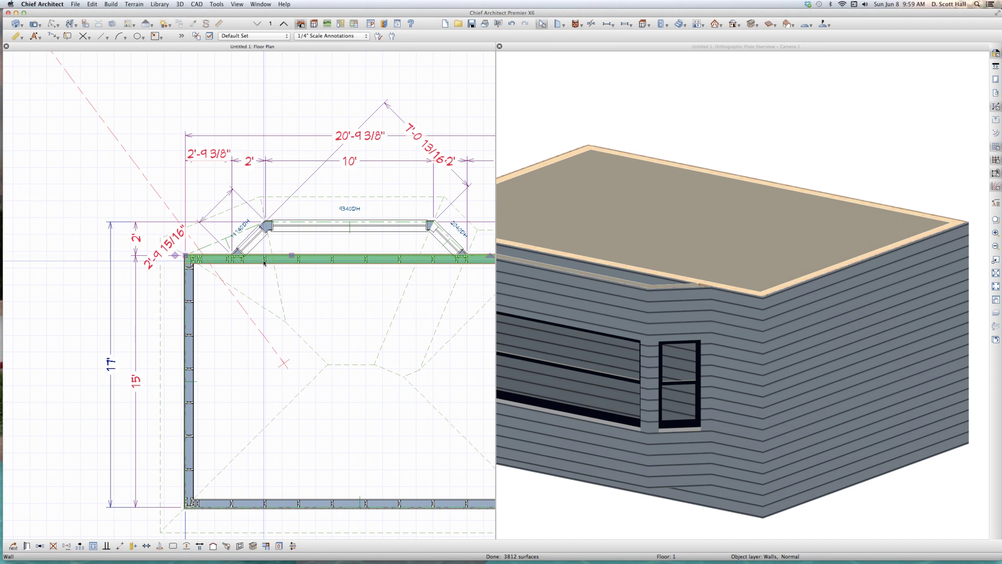
pyautogui.press('3')
pyautogui.click(238, 261)
pyautogui.click(282, 264)
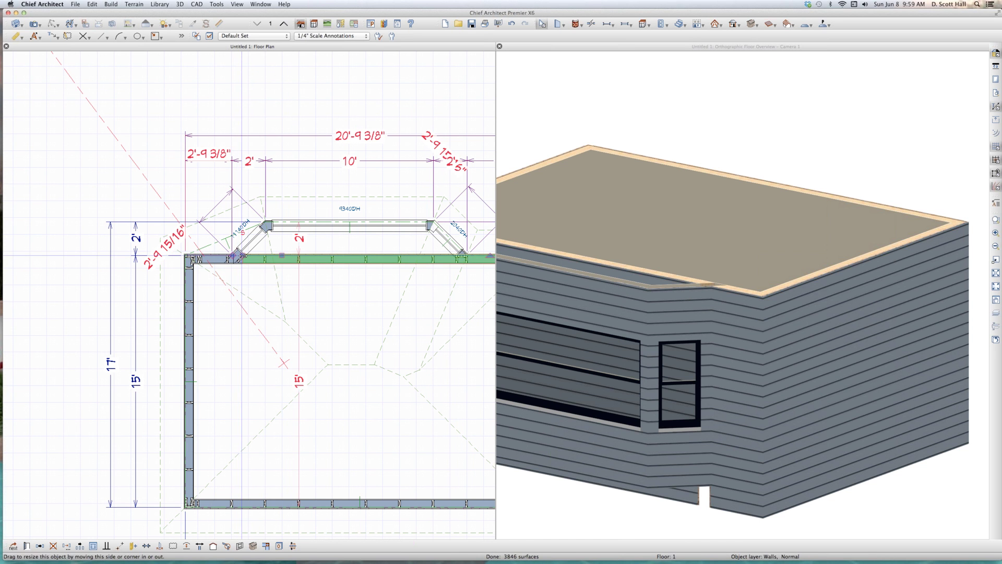
pyautogui.moveTo(486, 258); pyautogui.dragTo(462, 260)
# - Widen the left angled window toward the bay's outer corner to about 2'-2 1/4" and shift it outward along its wall
pyautogui.click(922, 222)
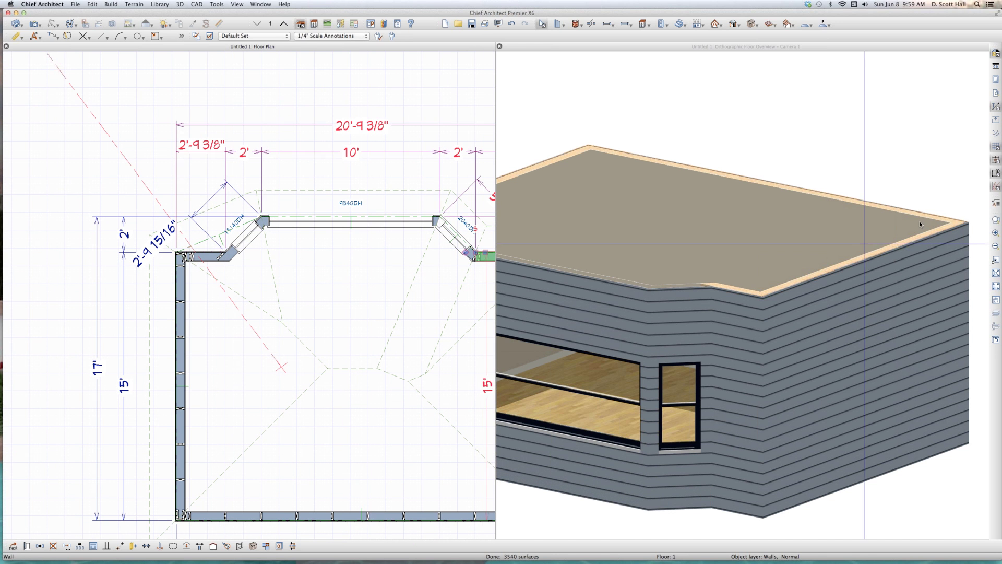
pyautogui.moveTo(752, 305); pyautogui.dragTo(766, 238, button='middle')
pyautogui.scroll(5, 766, 238)
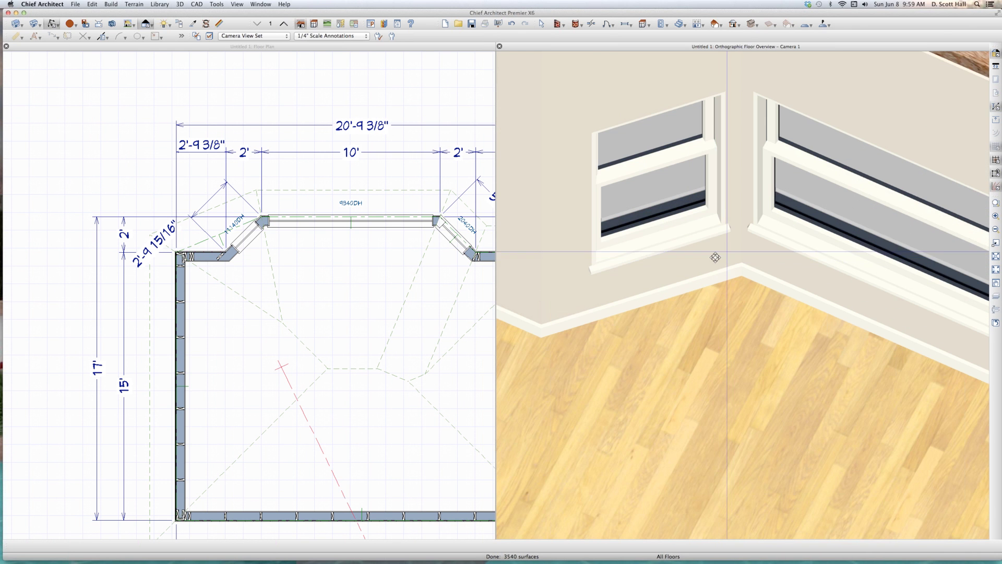
pyautogui.click(246, 271)
pyautogui.scroll(5, 246, 270)
pyautogui.click(174, 254)
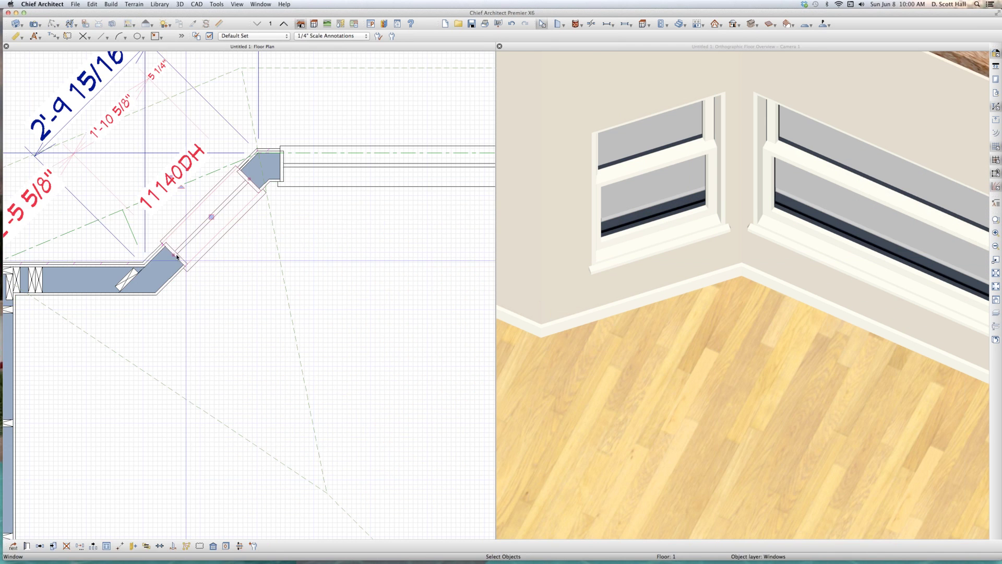
pyautogui.moveTo(173, 254); pyautogui.dragTo(152, 257)
pyautogui.scroll(3, 152, 257)
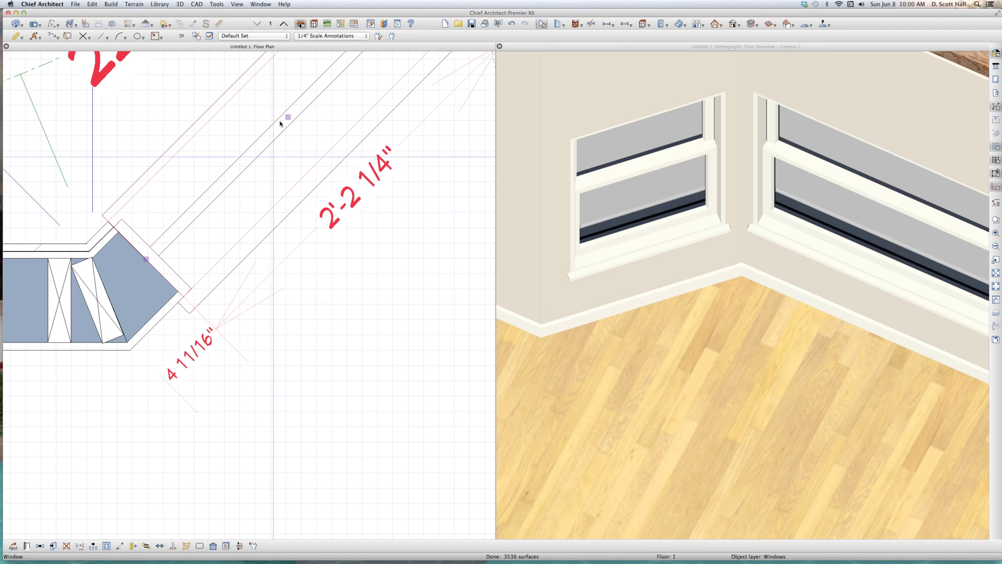
pyautogui.moveTo(290, 117); pyautogui.dragTo(116, 338)
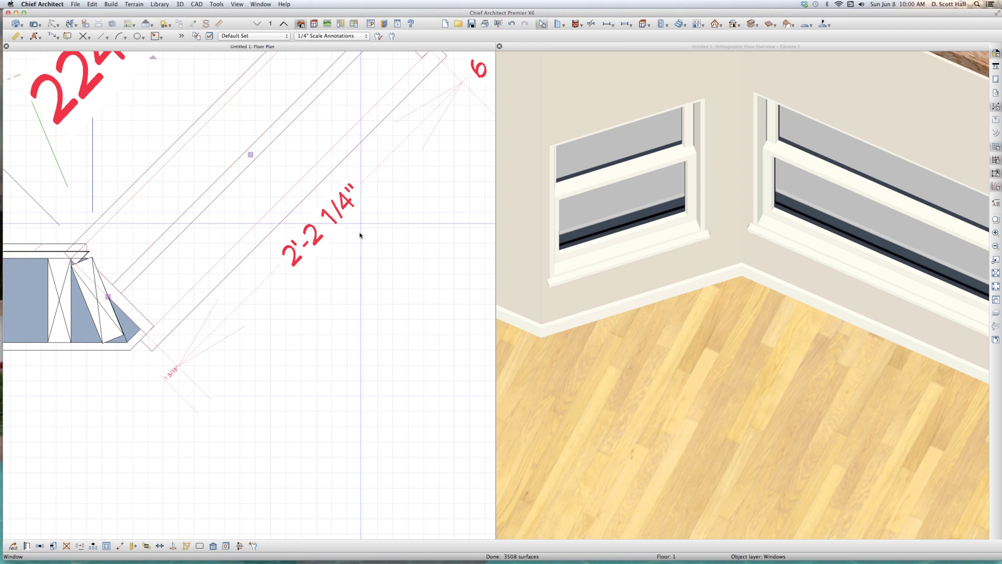
# - Extend the left angled window's outer edge into the bay's front corner, to a width of about 2'-6 1/2"
pyautogui.scroll(-2, 361, 227)
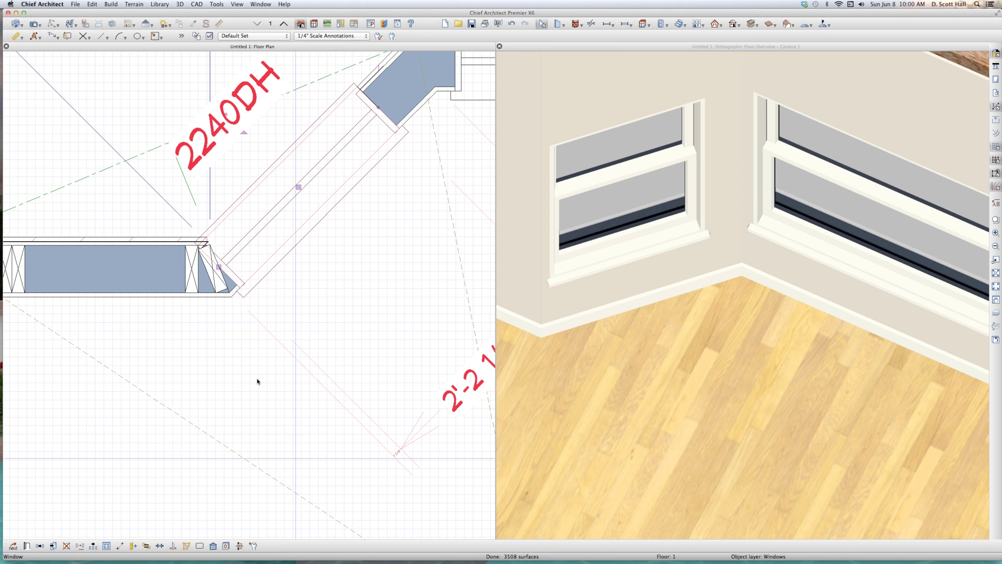
pyautogui.moveTo(376, 102); pyautogui.dragTo(462, 45)
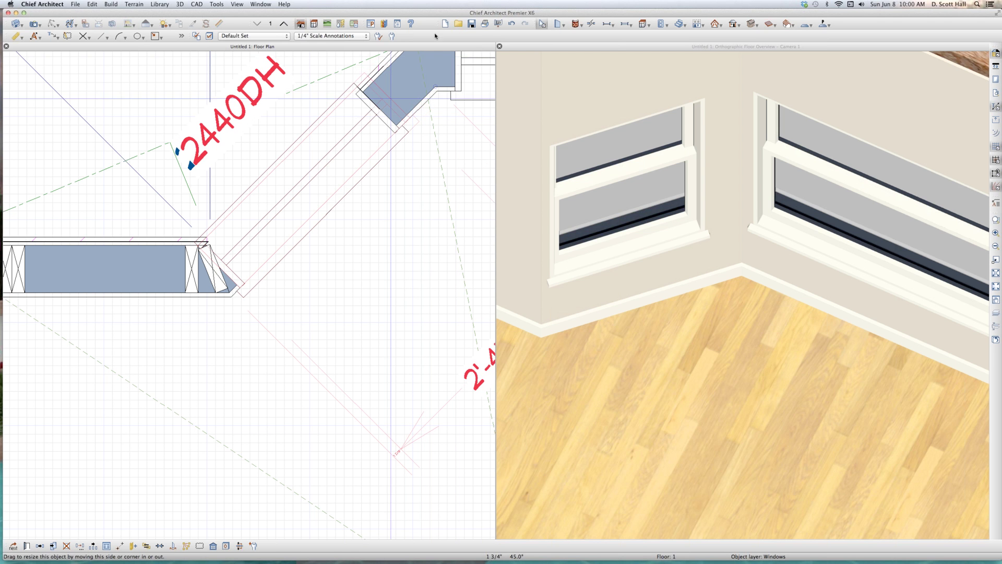
pyautogui.moveTo(424, 71); pyautogui.dragTo(425, 70)
pyautogui.scroll(-5, 190, 179)
pyautogui.scroll(3, 248, 159)
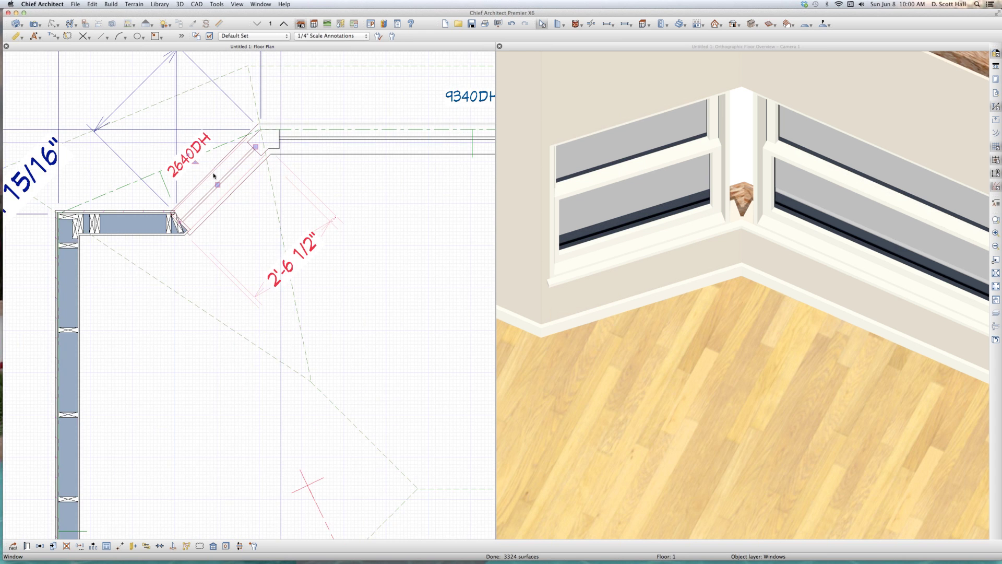
pyautogui.scroll(1, 186, 184)
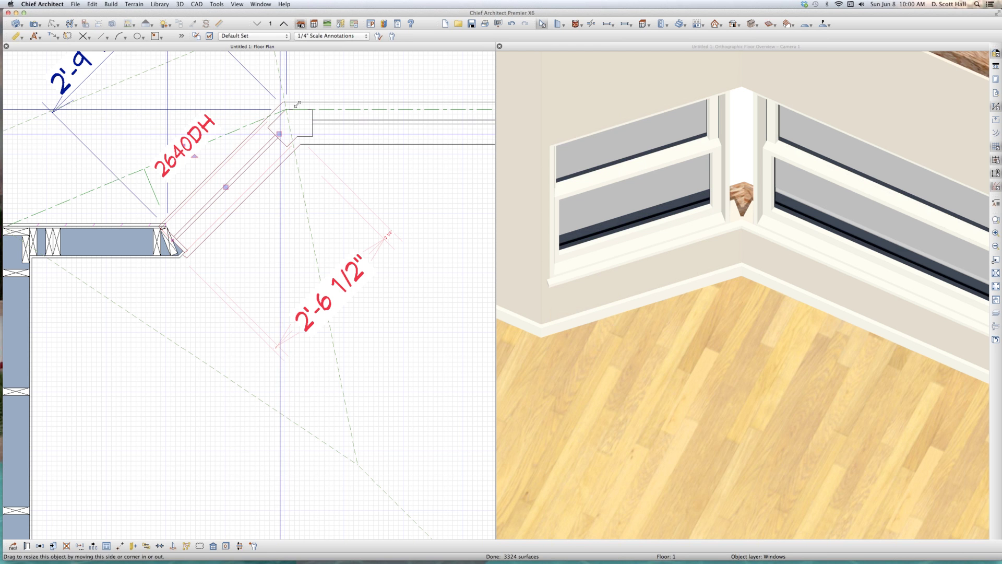
pyautogui.moveTo(298, 104); pyautogui.dragTo(269, 165)
pyautogui.press('Escape')
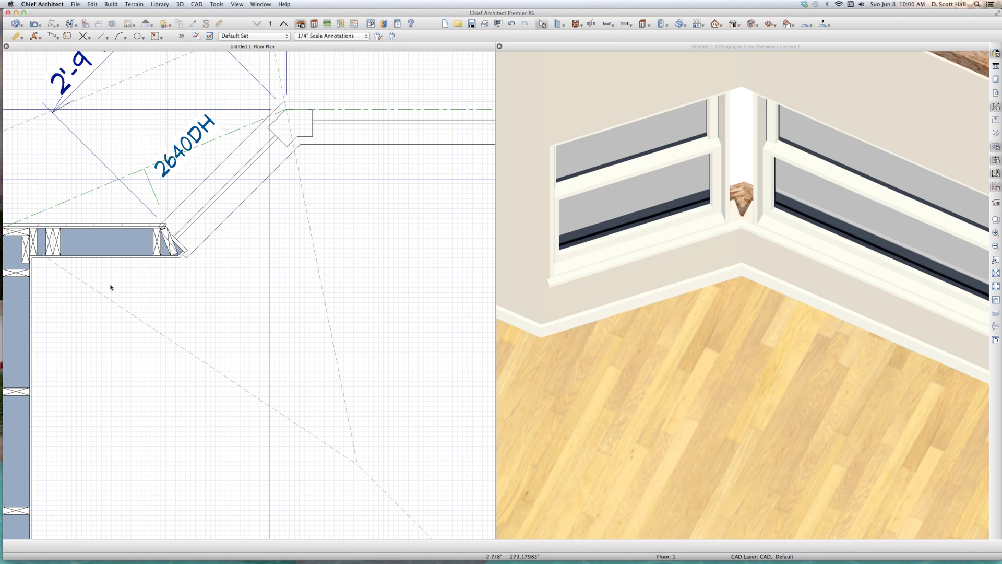
# - Pull the angled window's inner edge back from the bay's left corner, to a width of 2'-3"
pyautogui.click(176, 242)
pyautogui.scroll(1, 177, 241)
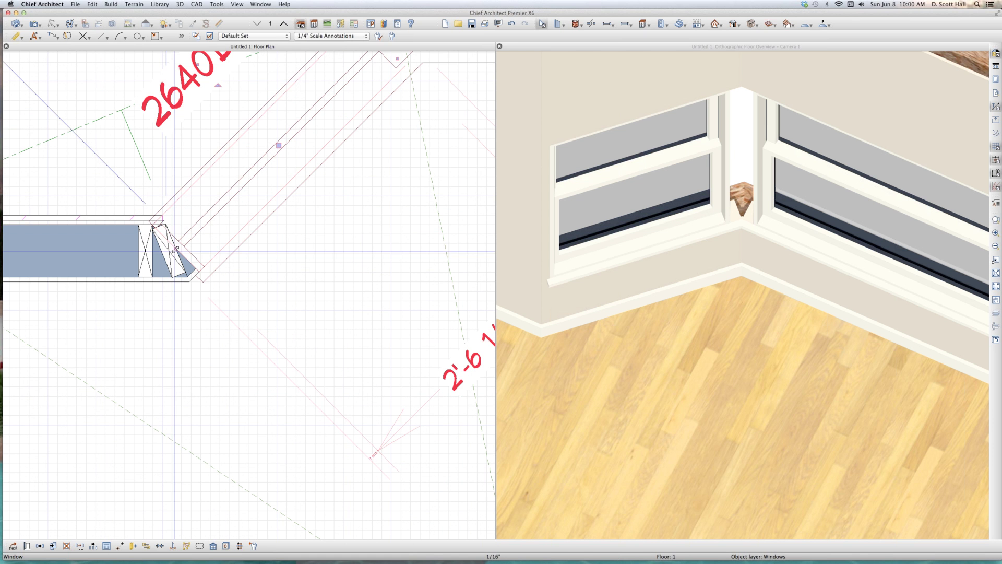
pyautogui.moveTo(184, 242)
pyautogui.mouseDown()
pyautogui.moveTo(159, 258)
pyautogui.moveTo(200, 229)
pyautogui.mouseUp()
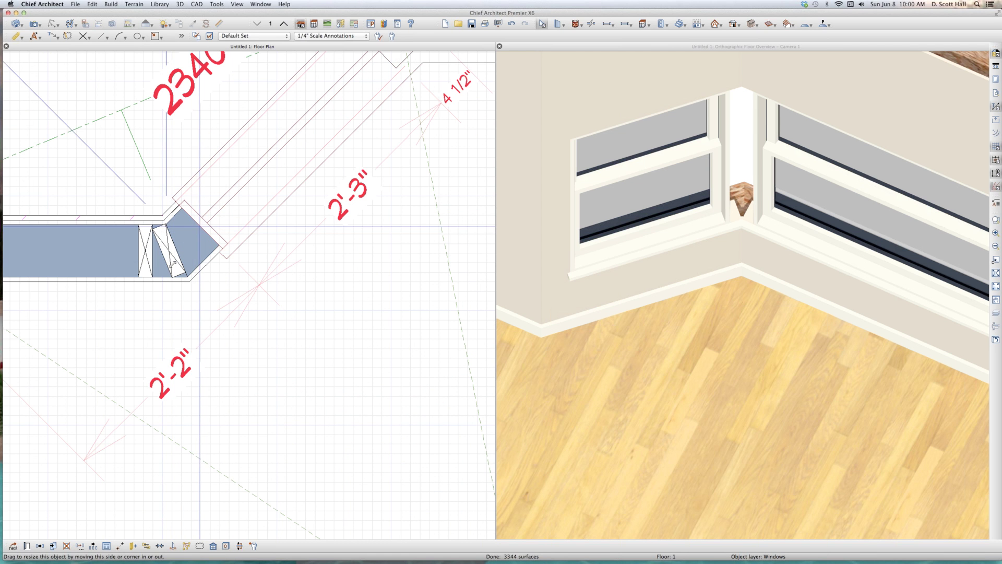
pyautogui.scroll(-2, 175, 262)
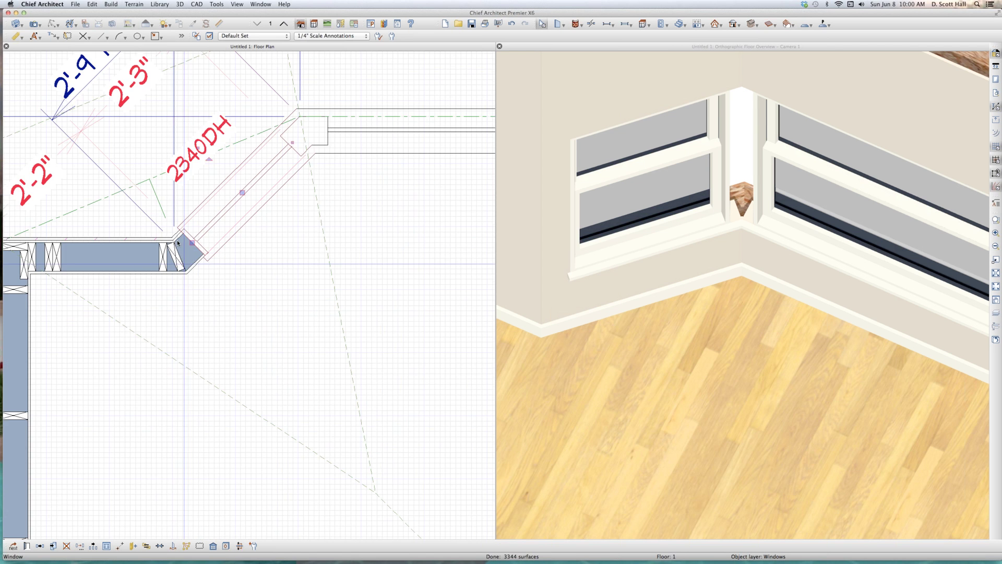
# - Set the trimmer count in the angled window's framing specification to 0
pyautogui.doubleClick(579, 255)
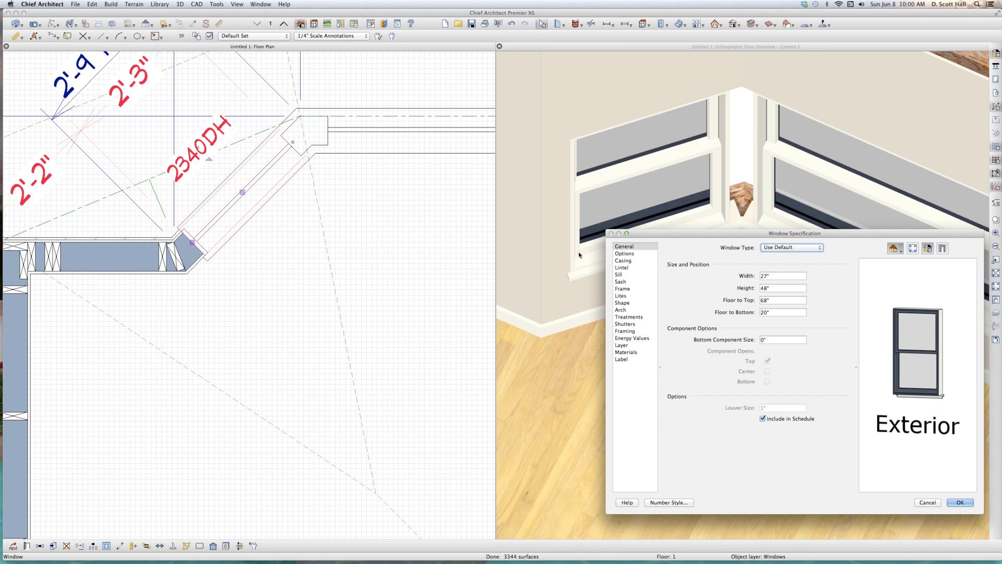
pyautogui.click(642, 330)
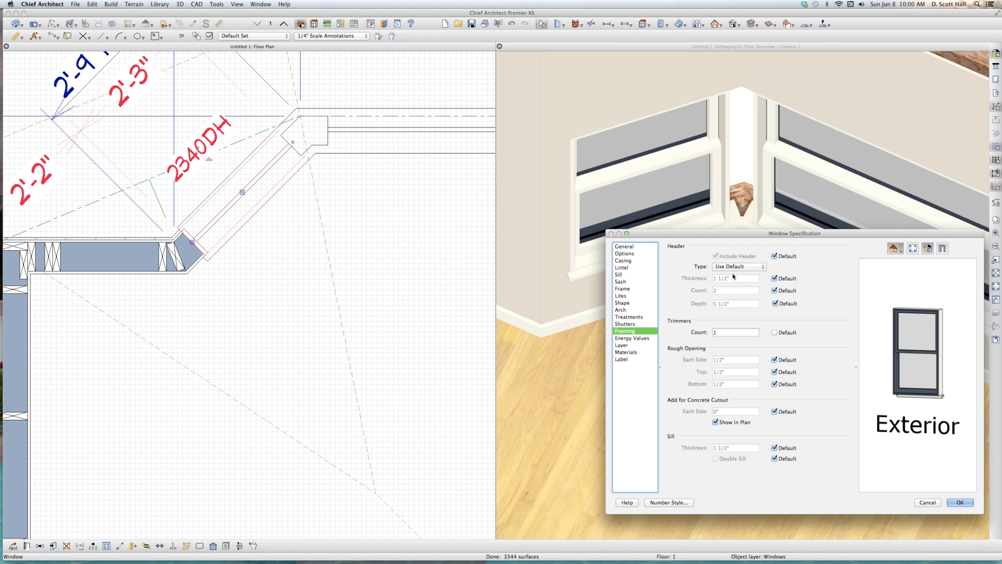
pyautogui.press('Tab')
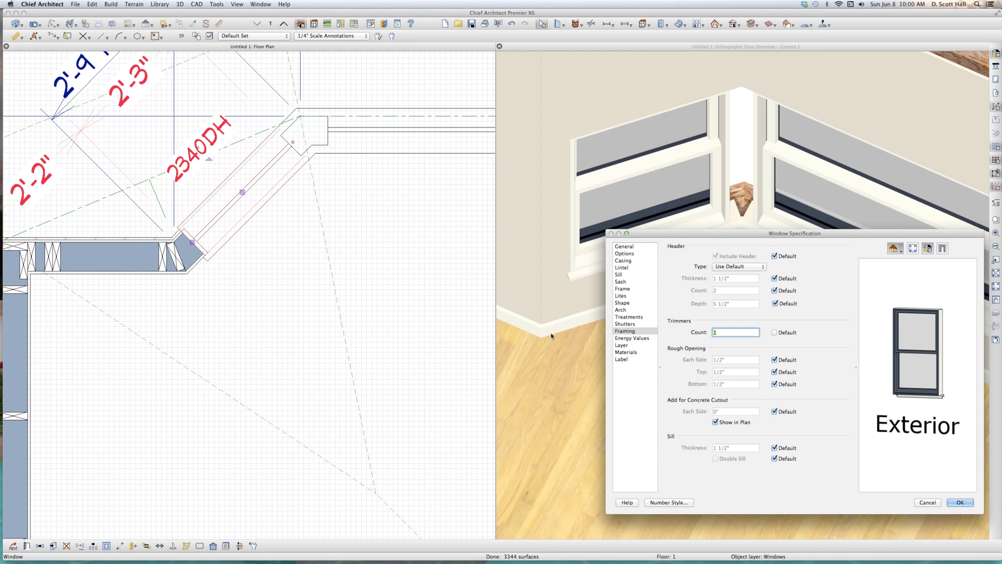
pyautogui.write('0')
pyautogui.press('Return')
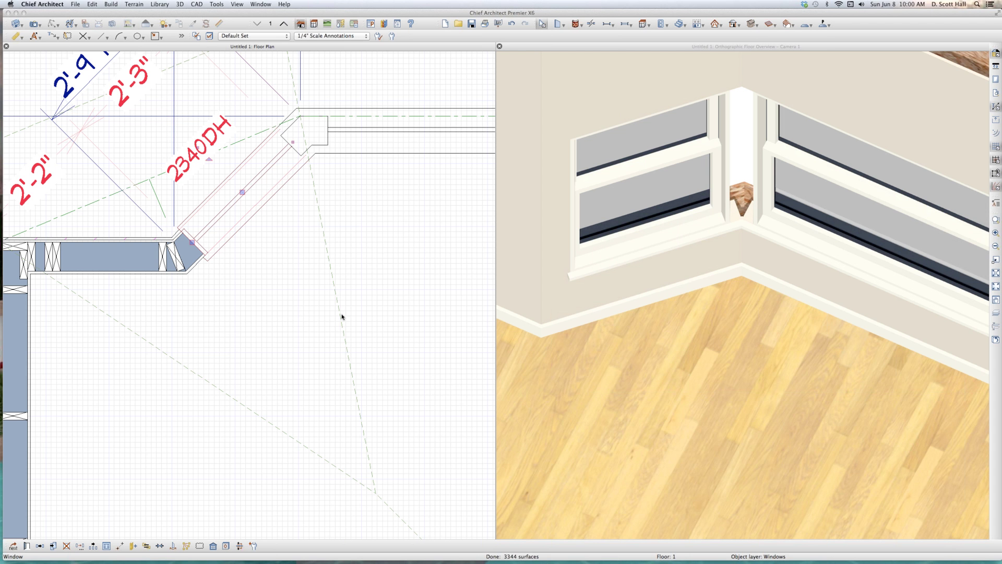
# - Try to stretch the angled window's inner edge back toward the bay's left corner and deselect the window
pyautogui.click(199, 229)
pyautogui.moveTo(192, 243); pyautogui.dragTo(146, 281)
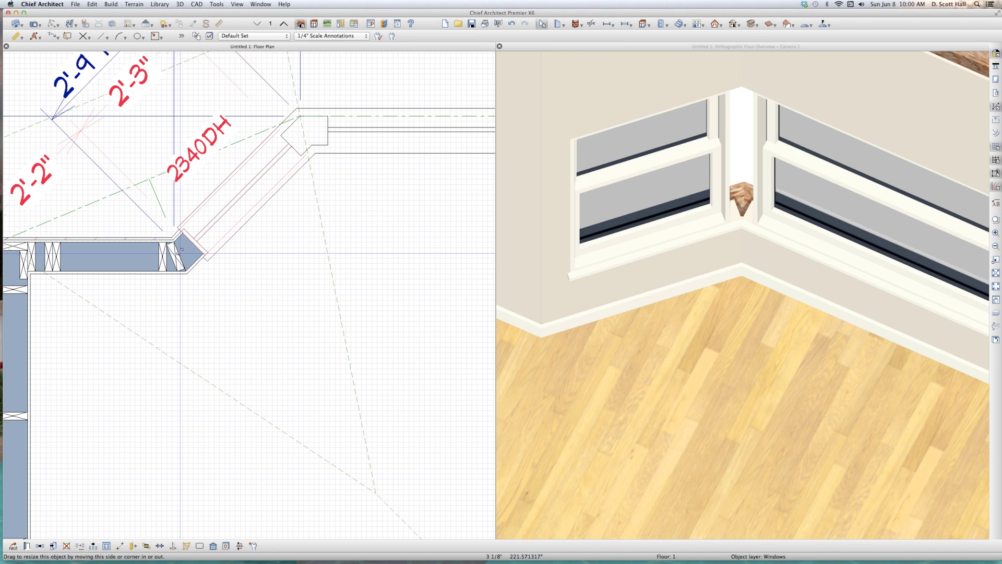
pyautogui.click(195, 246)
pyautogui.click(290, 296)
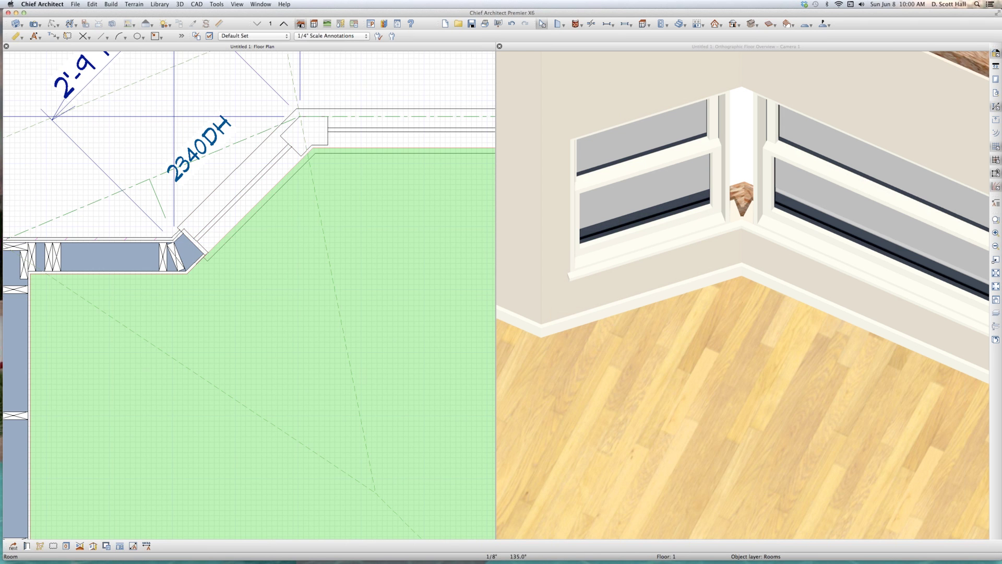